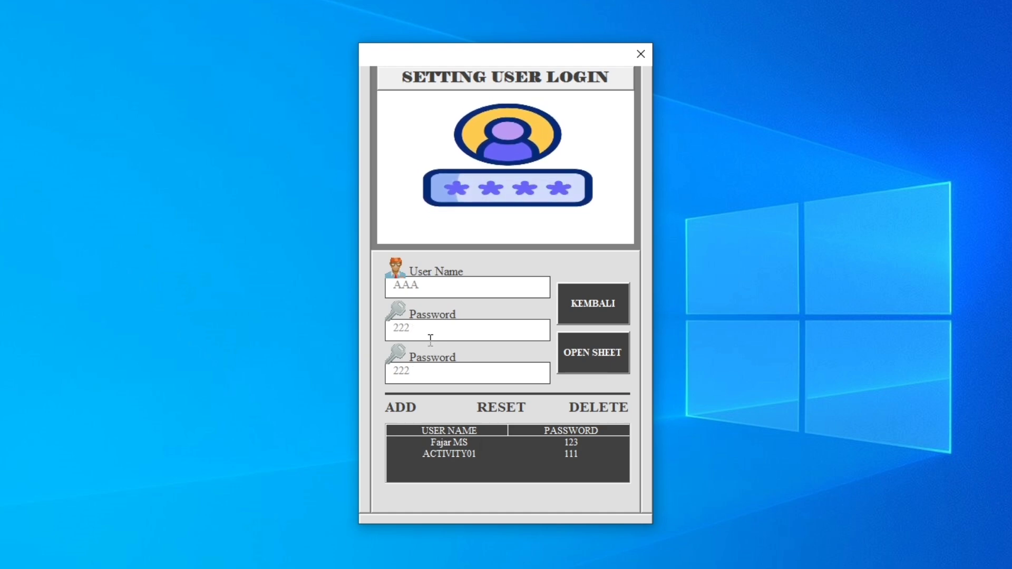
# Clear the stray character from the password field and add user AAA to the login list.
pyautogui.write('E')
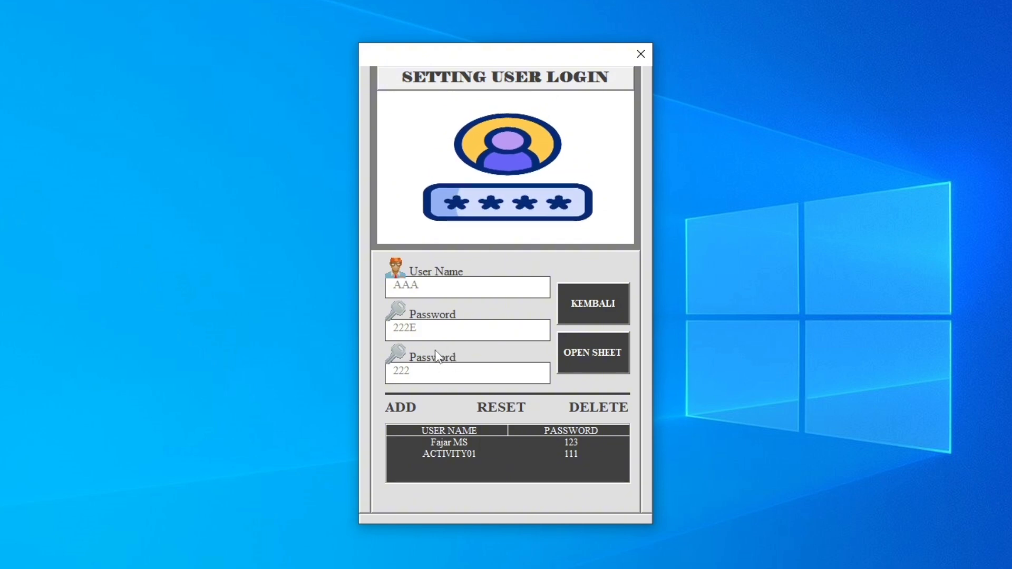
pyautogui.press('BackSpace')
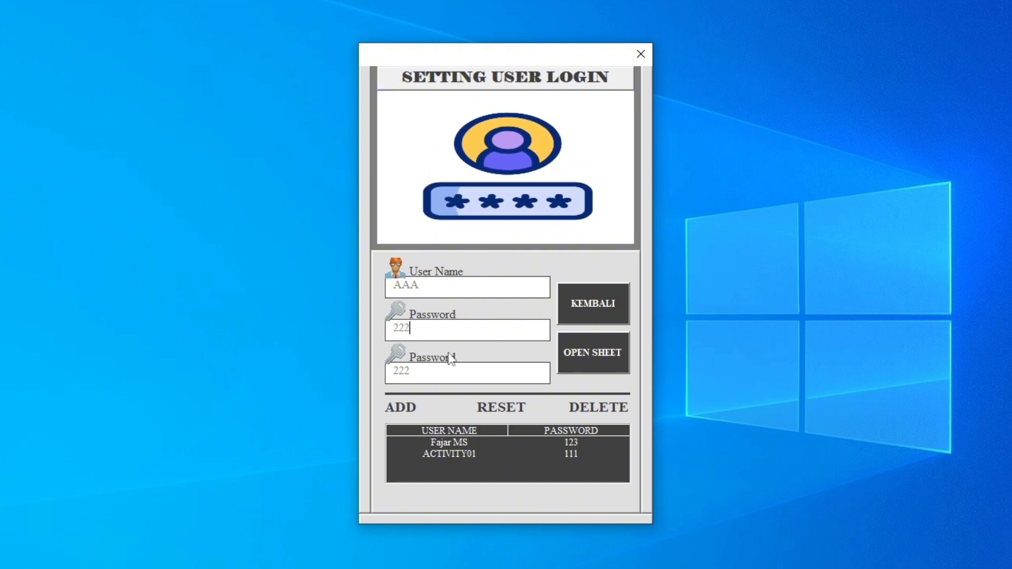
pyautogui.click(401, 409)
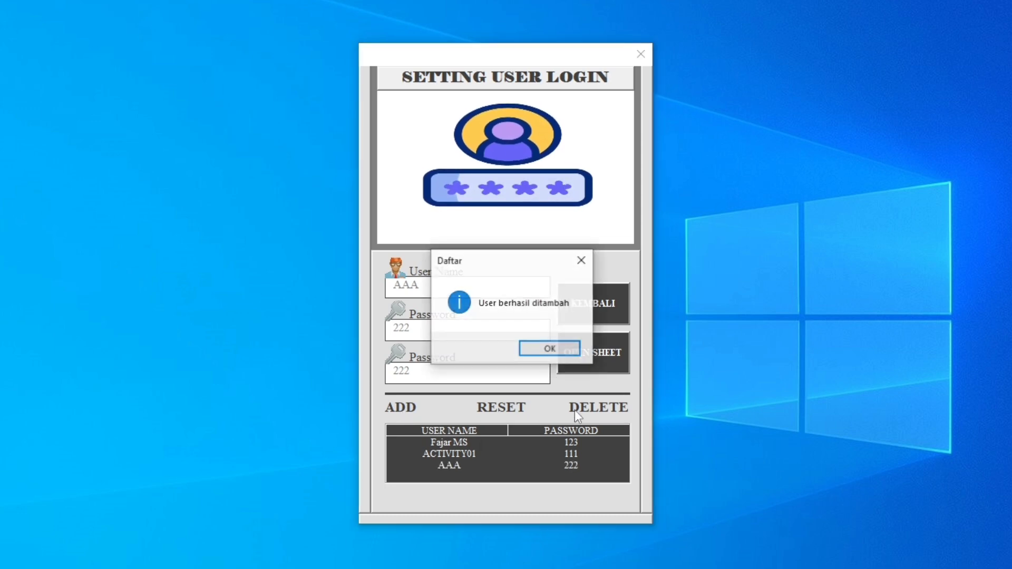
pyautogui.click(550, 348)
pyautogui.click(480, 463)
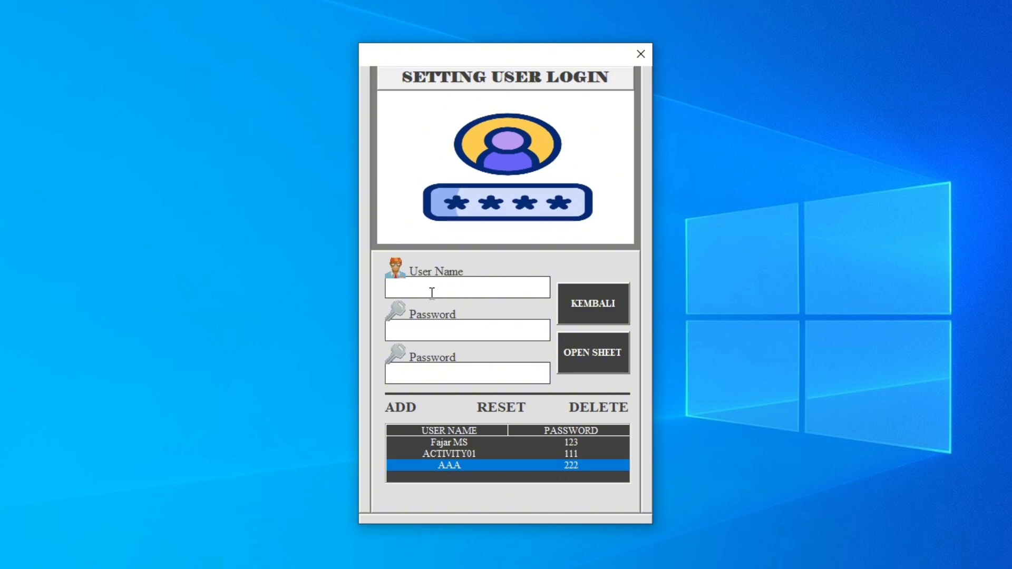
# Add user BBB to the login list, entering the account password in both password fields.
pyautogui.click(432, 293)
pyautogui.write('BBB')
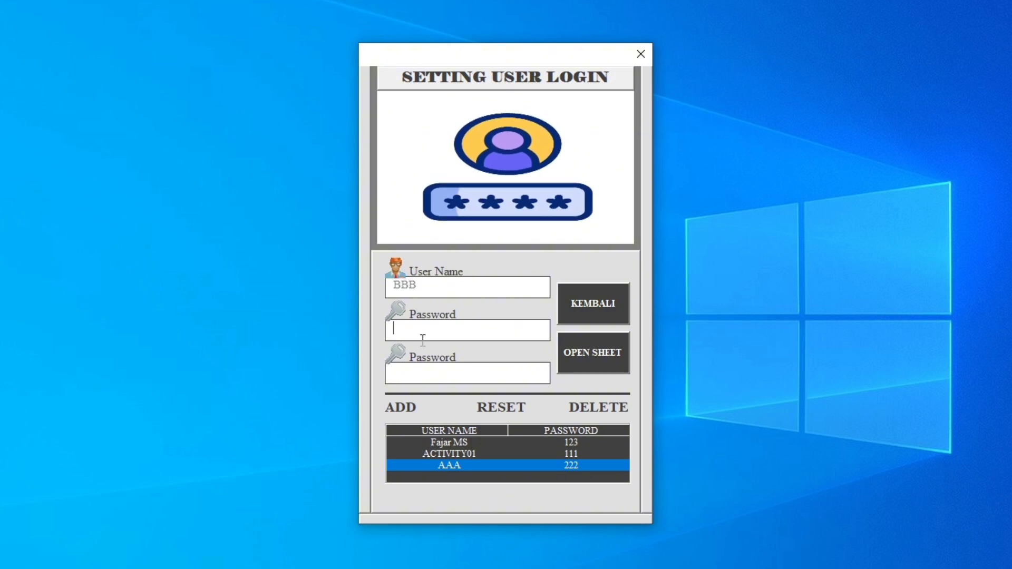
pyautogui.write('555')
pyautogui.click(418, 374)
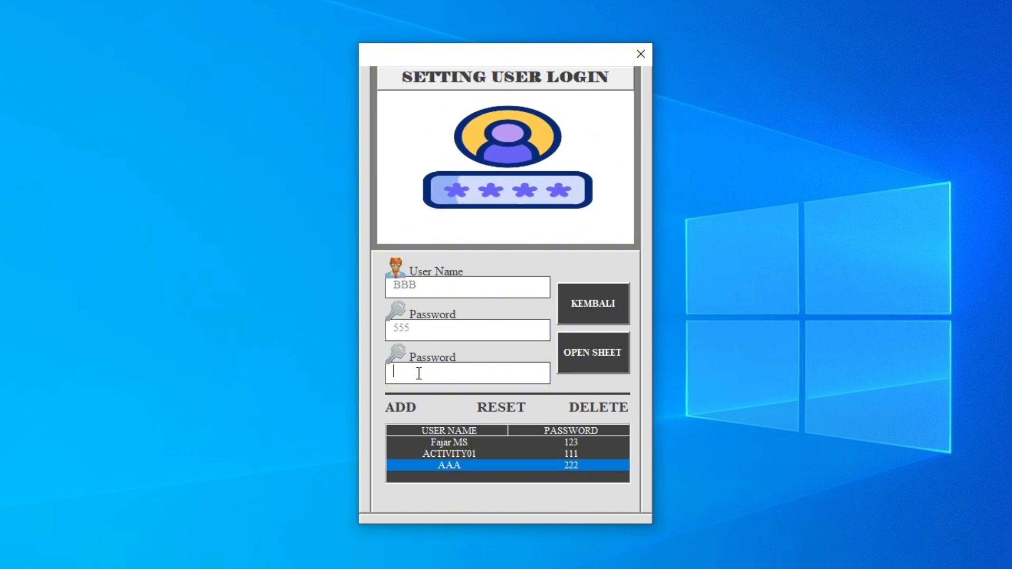
pyautogui.write('555')
pyautogui.click(407, 407)
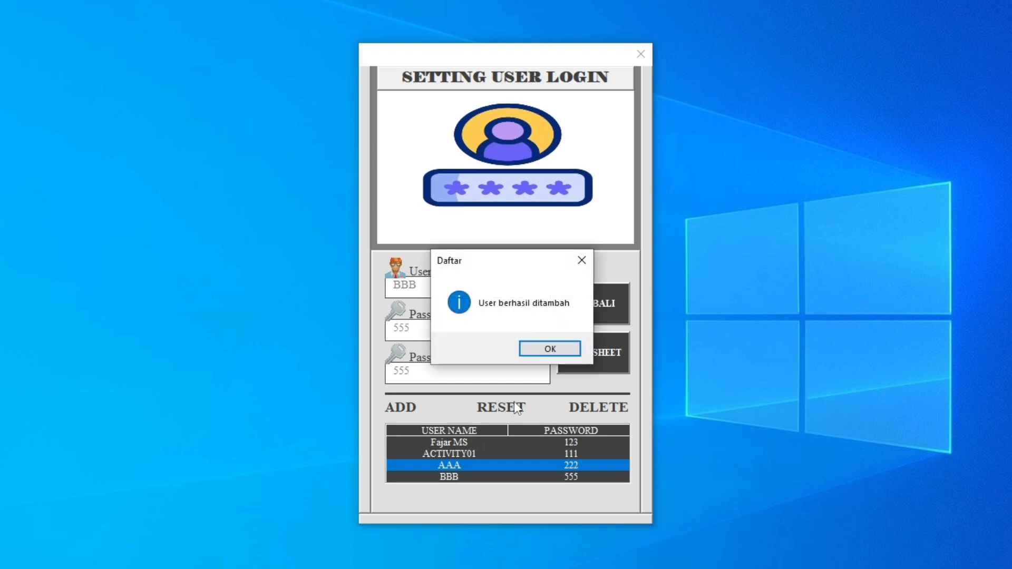
pyautogui.click(559, 354)
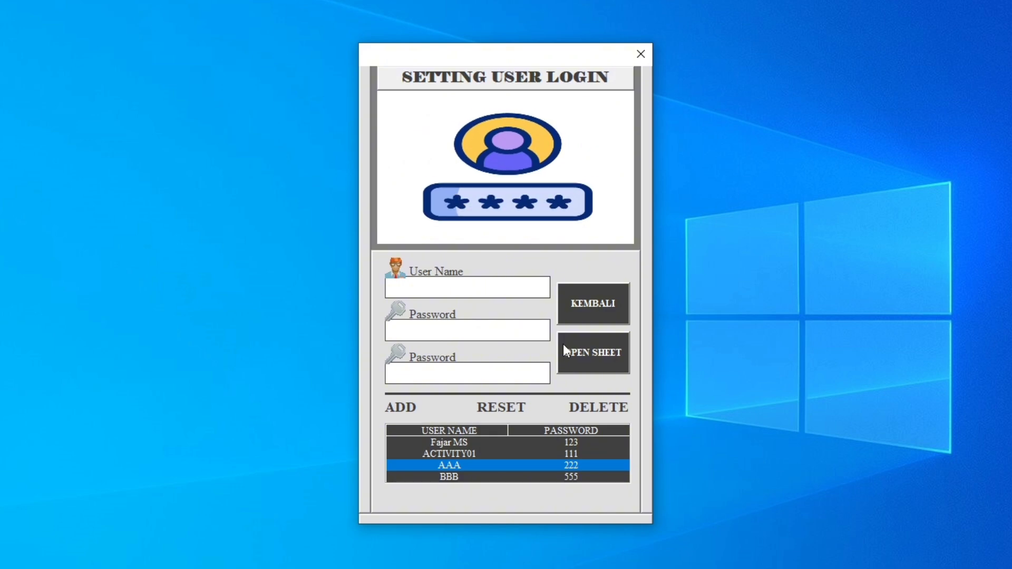
# Return to the main login screen and choose AAA as the user name.
pyautogui.click(592, 310)
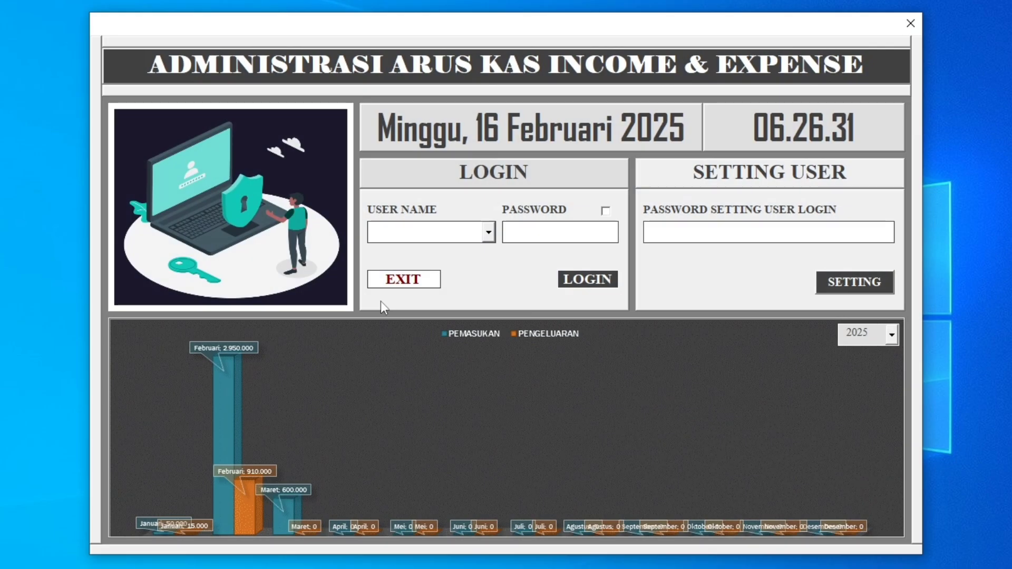
pyautogui.click(489, 233)
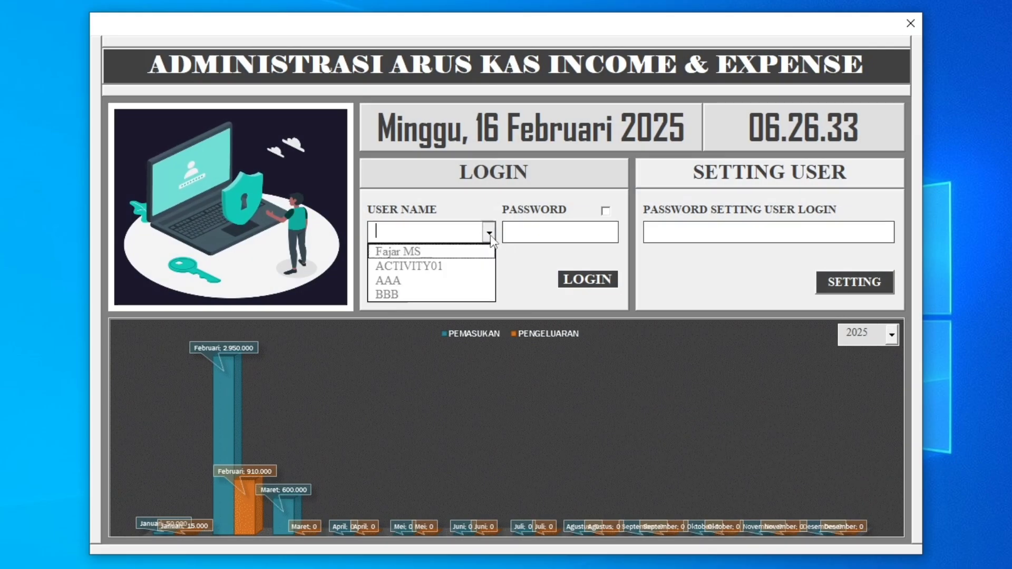
pyautogui.click(431, 283)
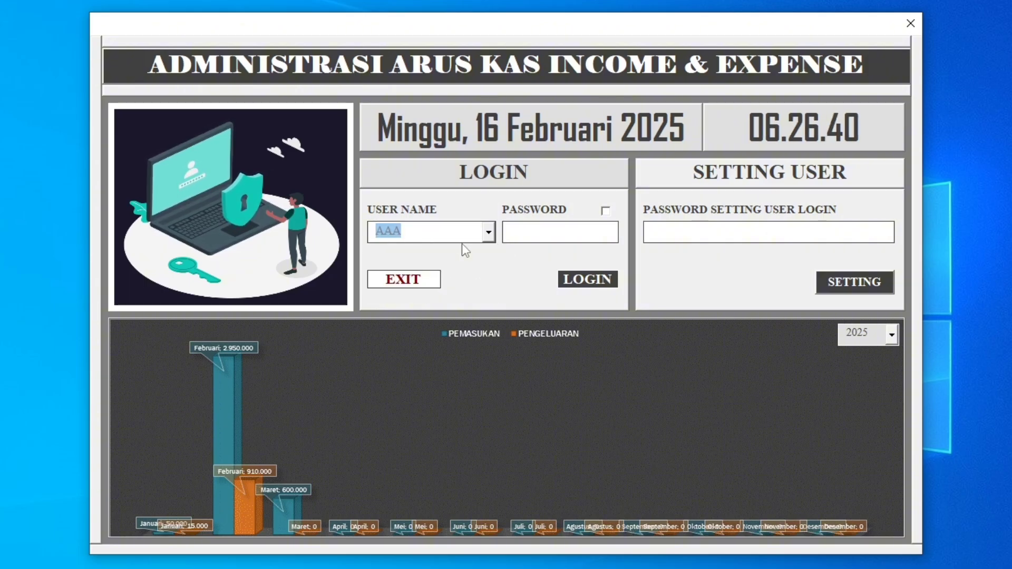
# Try to log in as AAA with an eight-character entry in the password field.
pyautogui.click(511, 231)
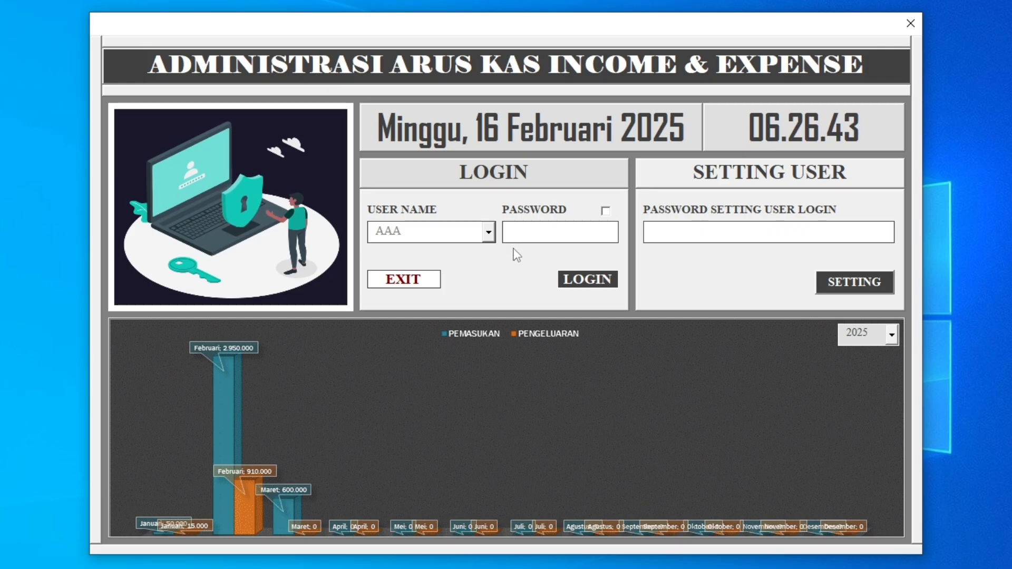
pyautogui.write('********')
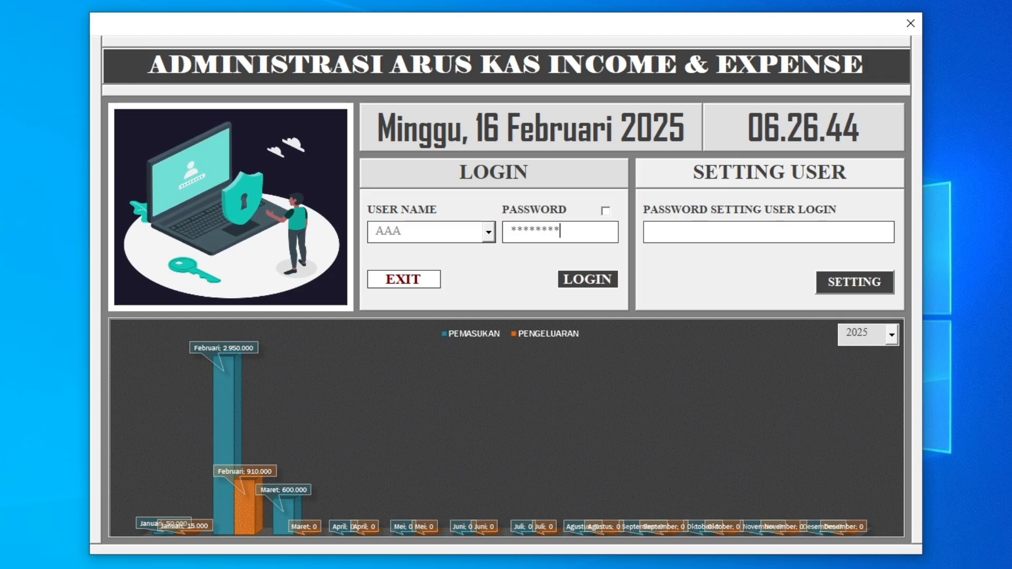
pyautogui.click(588, 282)
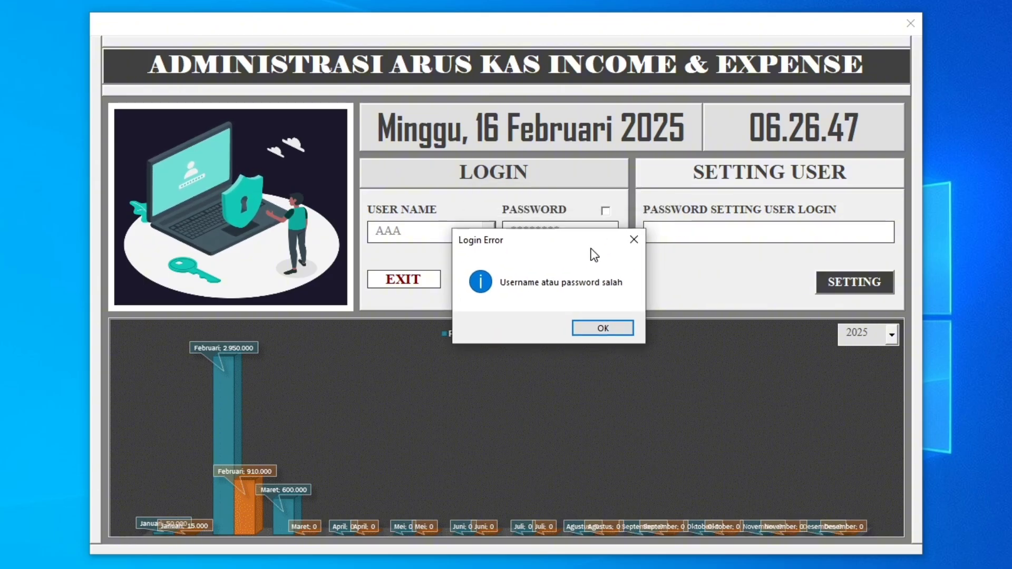
pyautogui.click(584, 336)
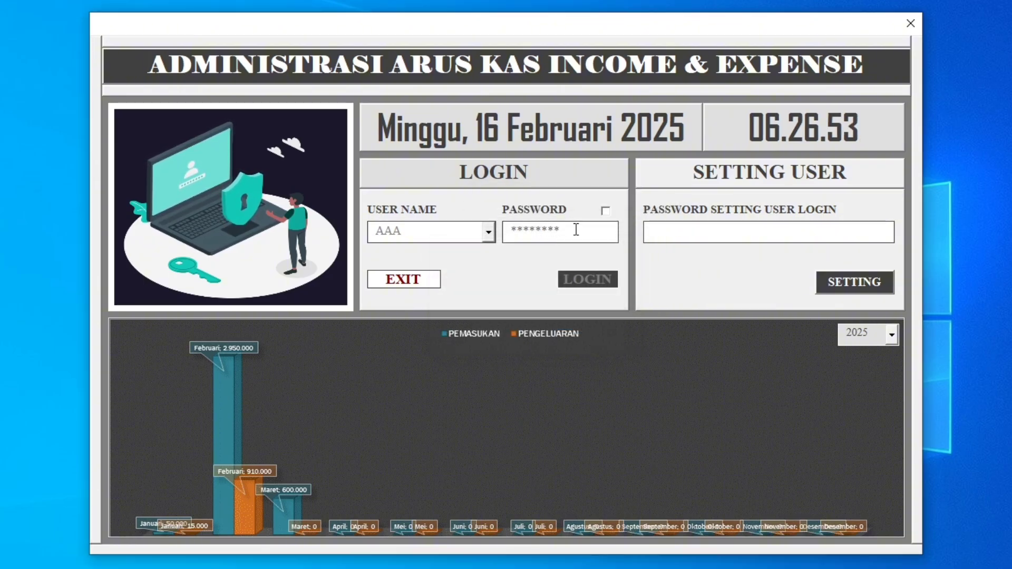
# Replace the login entry with AAA's account password, reveal and re-mask it, and log in.
pyautogui.moveTo(576, 230); pyautogui.dragTo(212, 226)
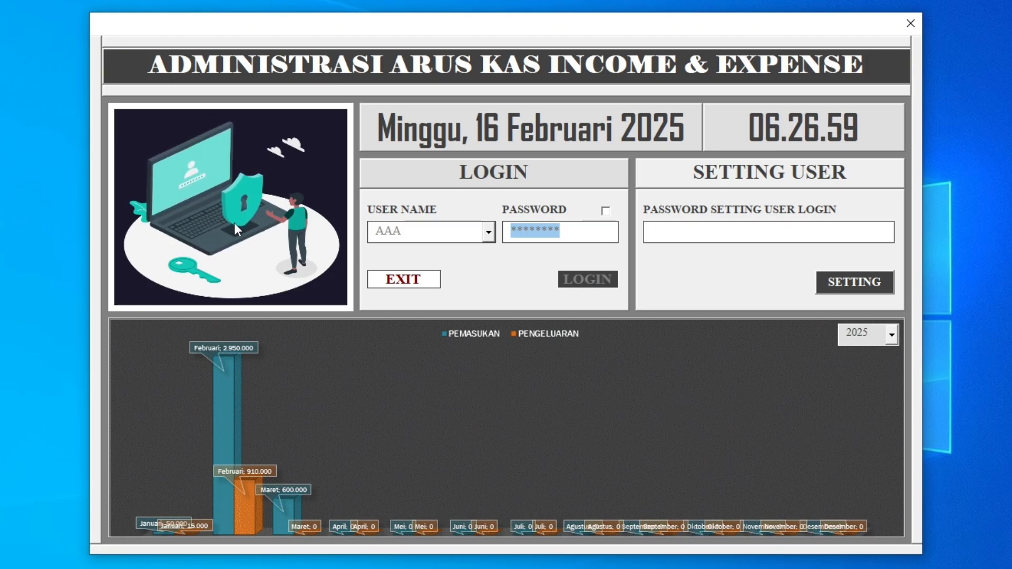
pyautogui.write('***')
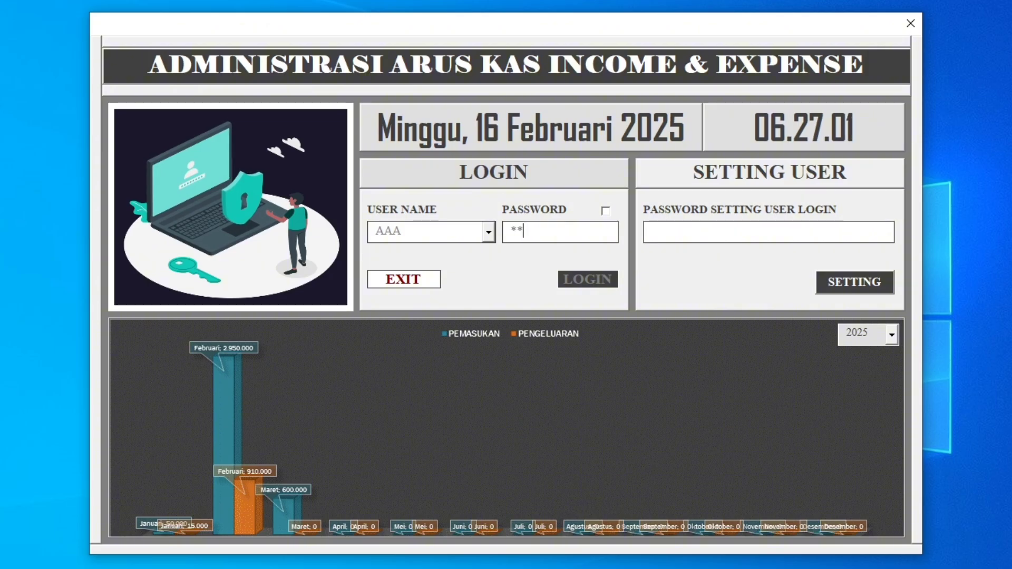
pyautogui.click(606, 212)
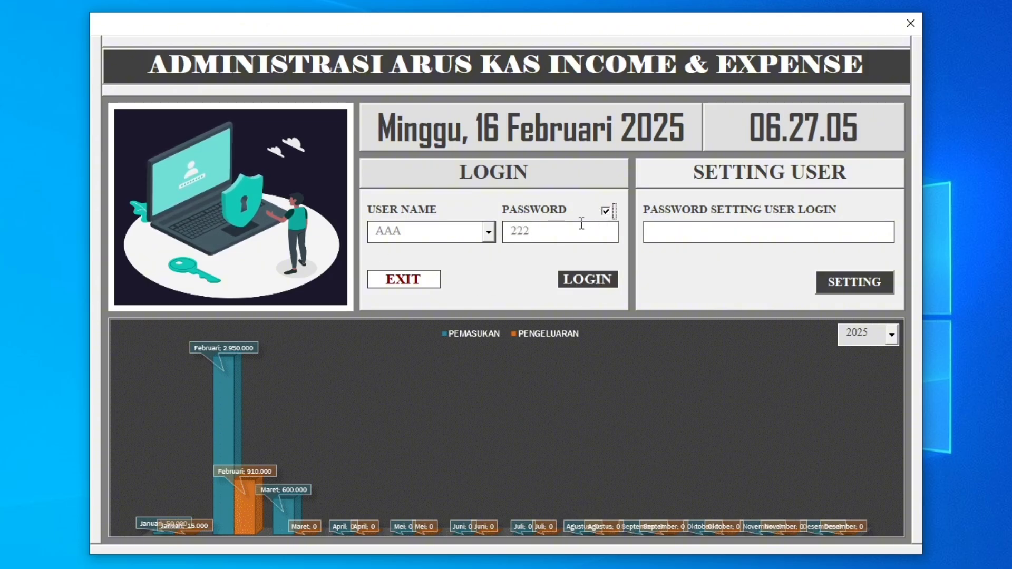
pyautogui.moveTo(536, 233); pyautogui.dragTo(454, 235)
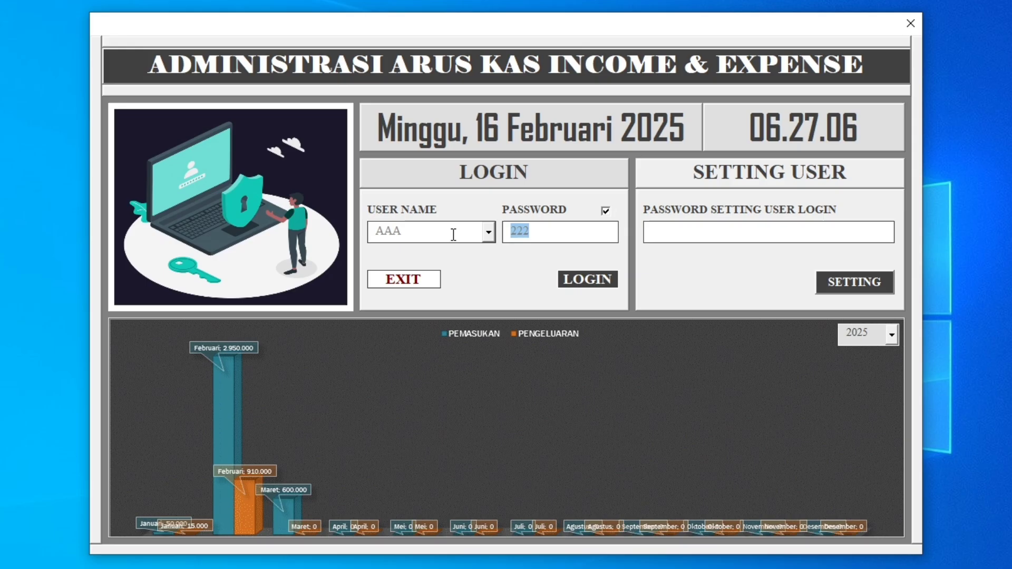
pyautogui.click(607, 212)
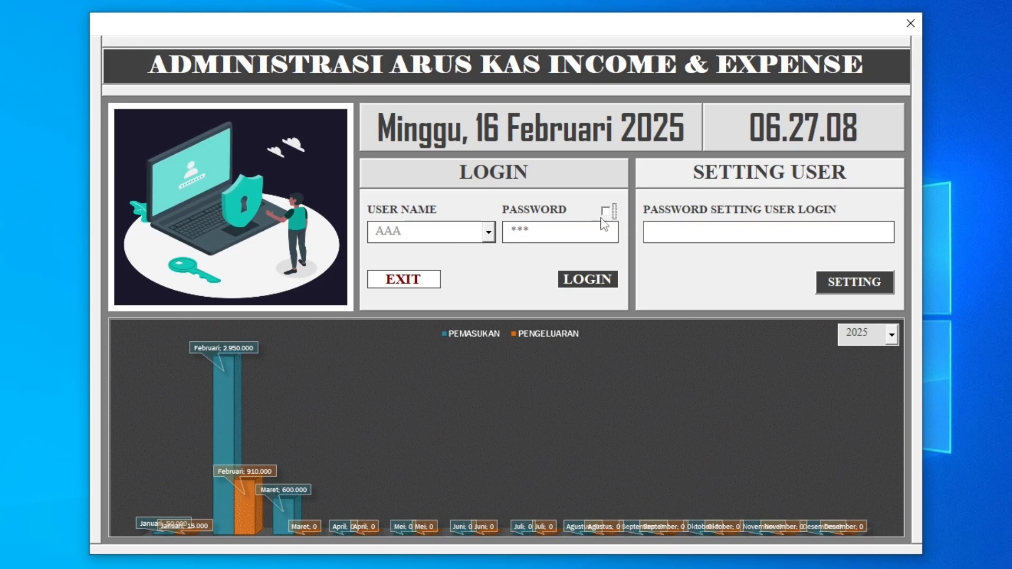
pyautogui.click(595, 284)
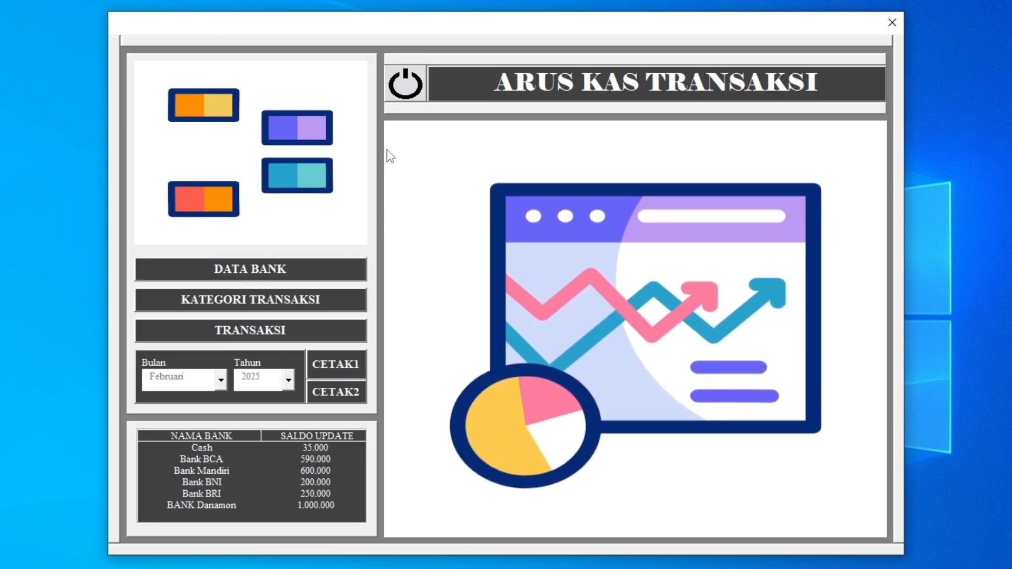
# Log out of the cash-flow transaction screen, request to exit the application and decline the exit.
pyautogui.click(409, 93)
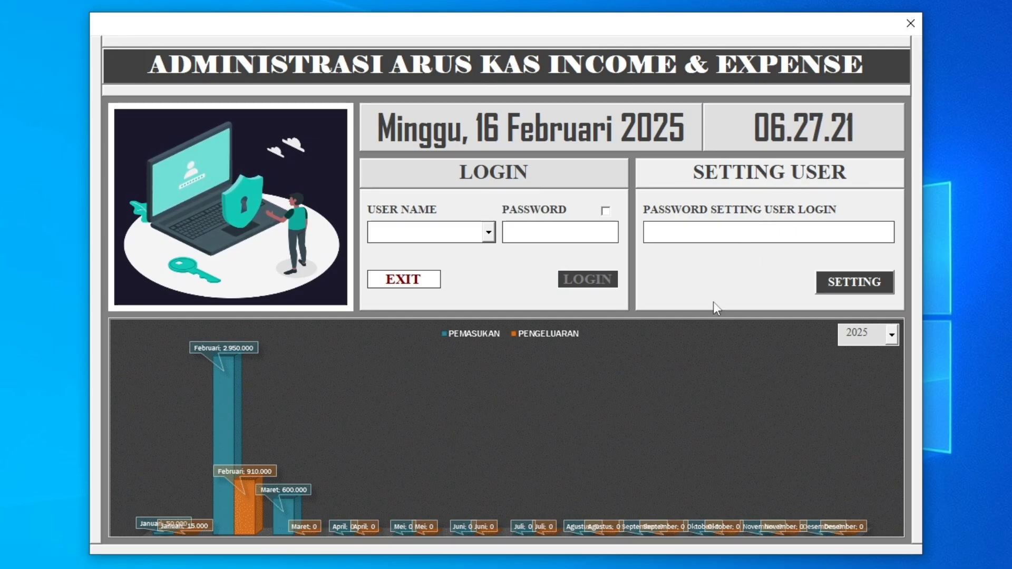
pyautogui.click(402, 281)
pyautogui.moveTo(518, 278); pyautogui.dragTo(602, 202)
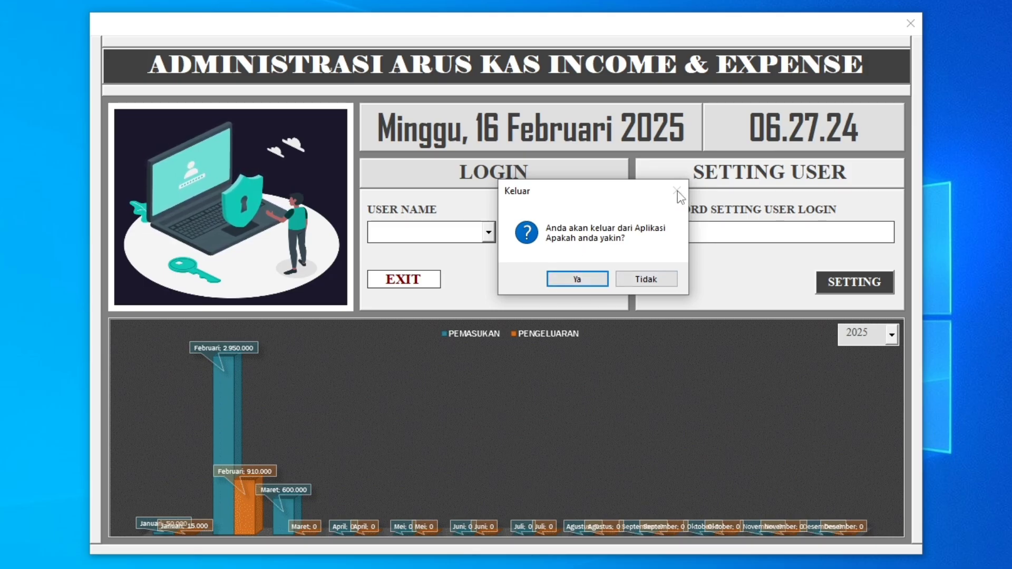
pyautogui.click(647, 279)
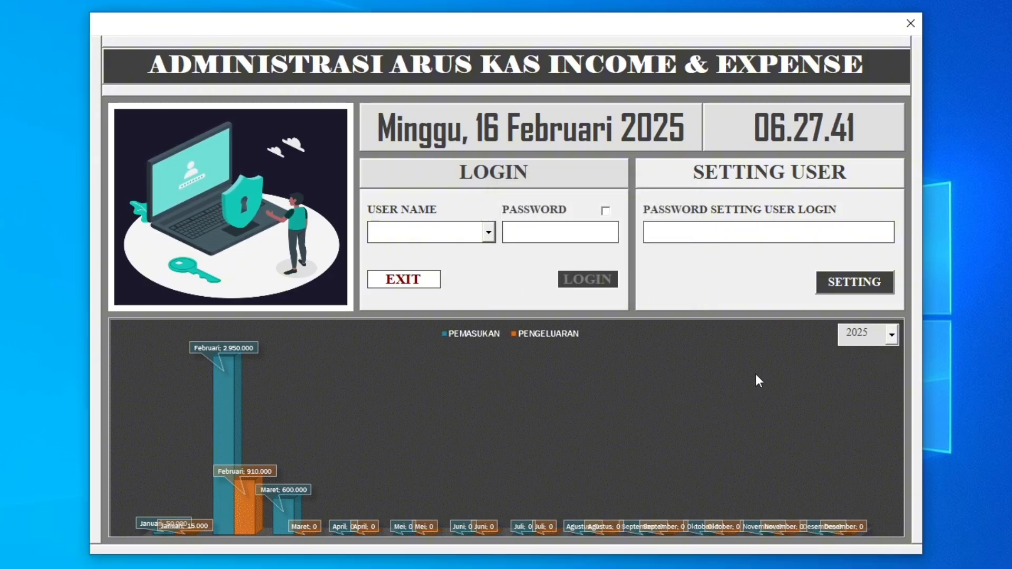
# Switch the income and expense chart's year through 2024, 2026 and 2027.
pyautogui.click(896, 339)
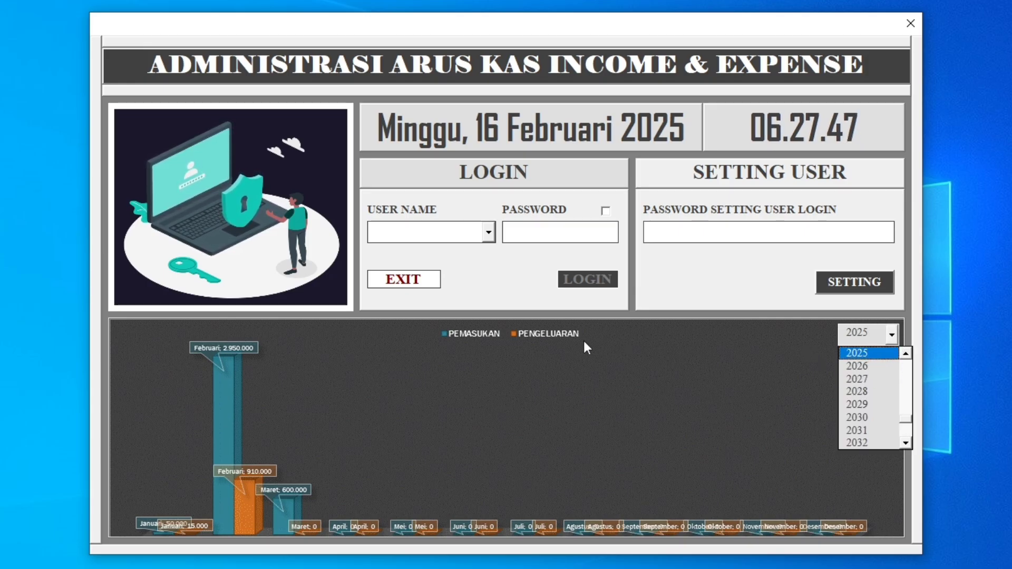
pyautogui.click(364, 352)
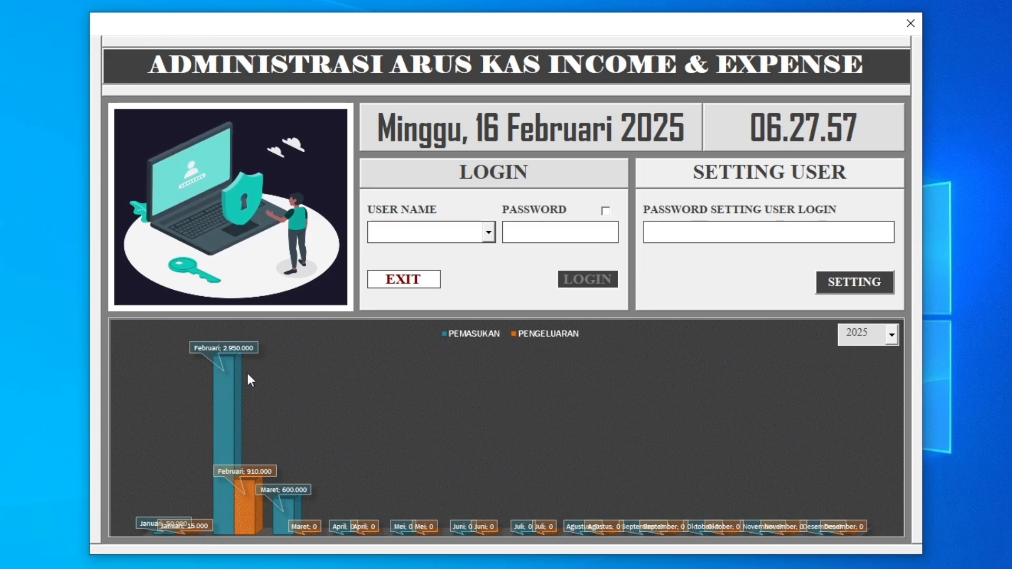
pyautogui.click(893, 335)
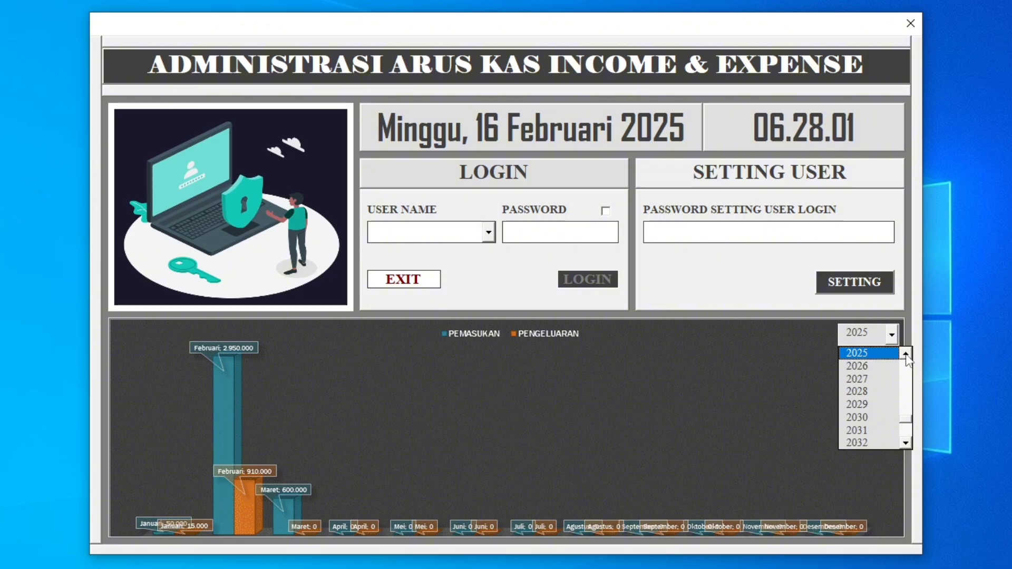
pyautogui.click(906, 353)
pyautogui.click(906, 353)
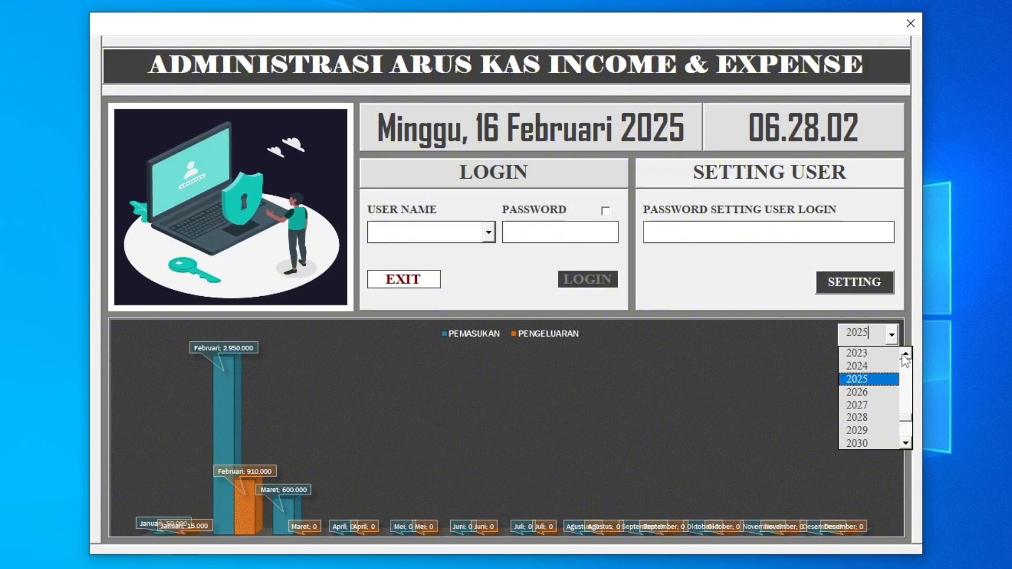
pyautogui.click(862, 366)
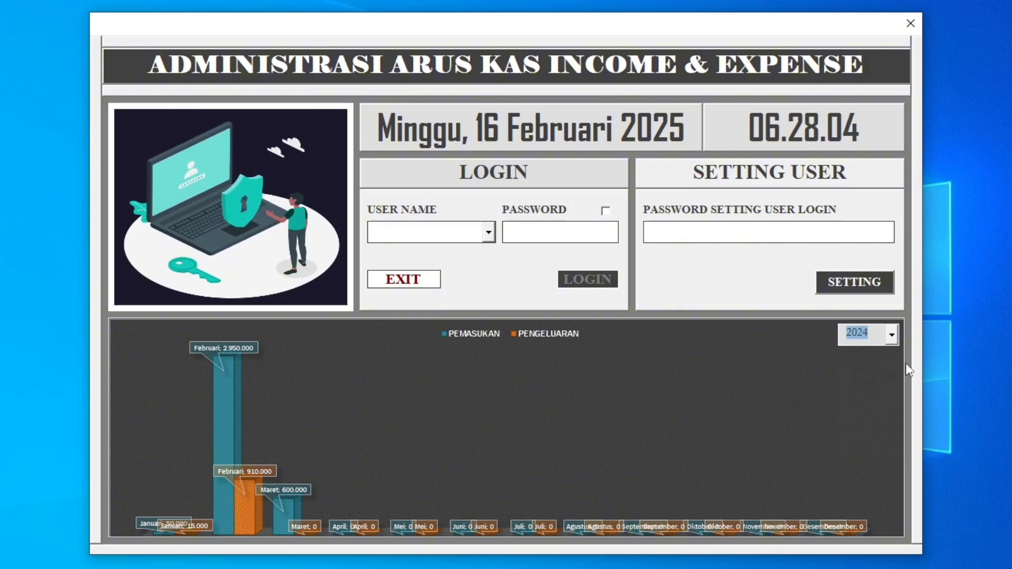
pyautogui.click(891, 335)
pyautogui.click(879, 378)
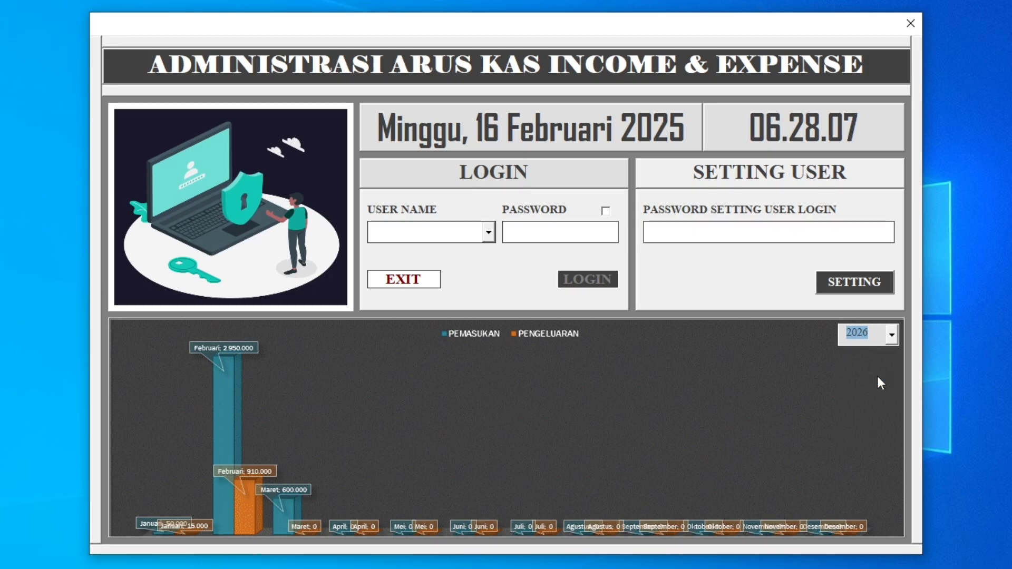
pyautogui.click(892, 335)
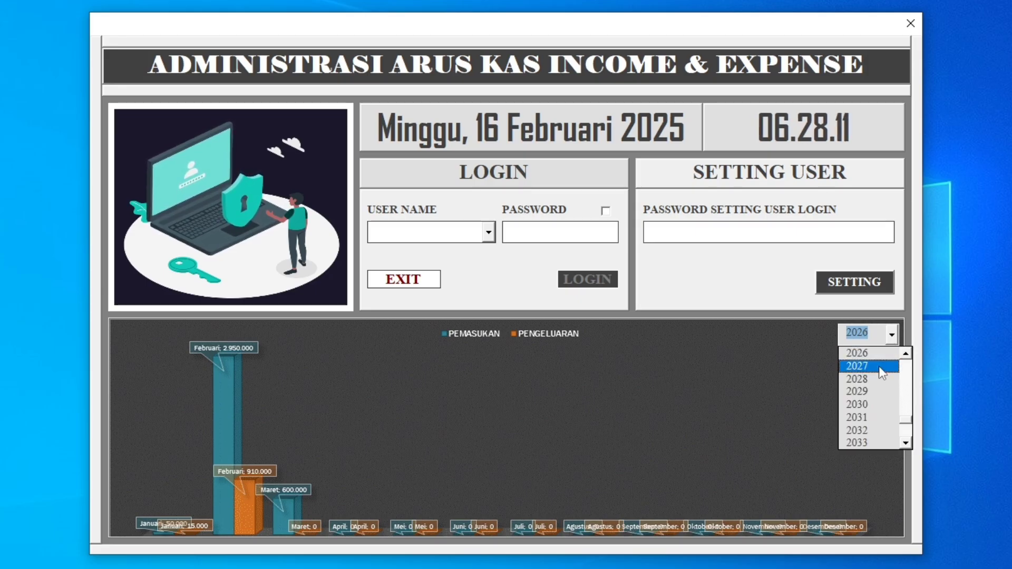
pyautogui.click(880, 367)
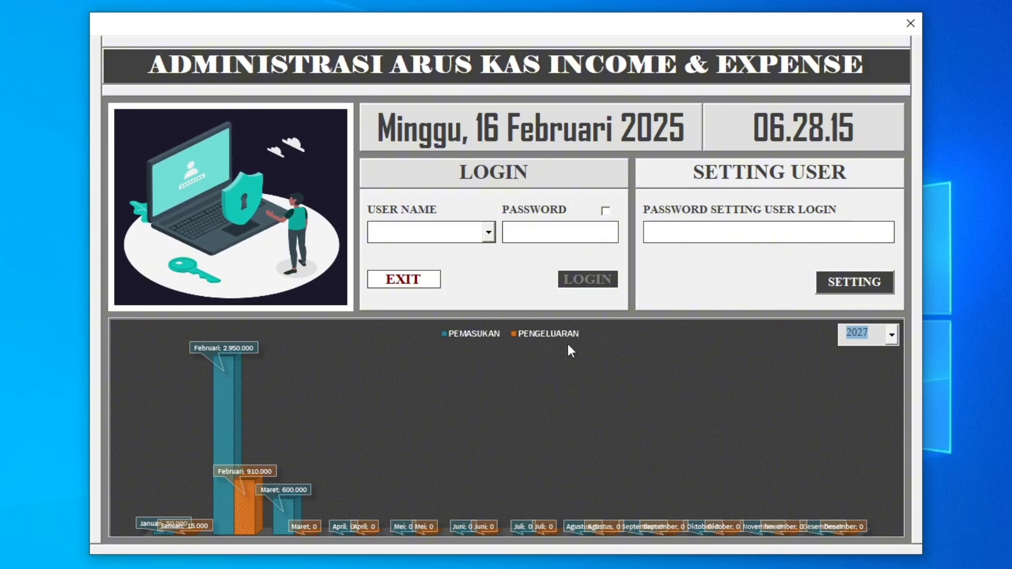
# Enter the password for setting user logins and open the user login settings.
pyautogui.click(693, 232)
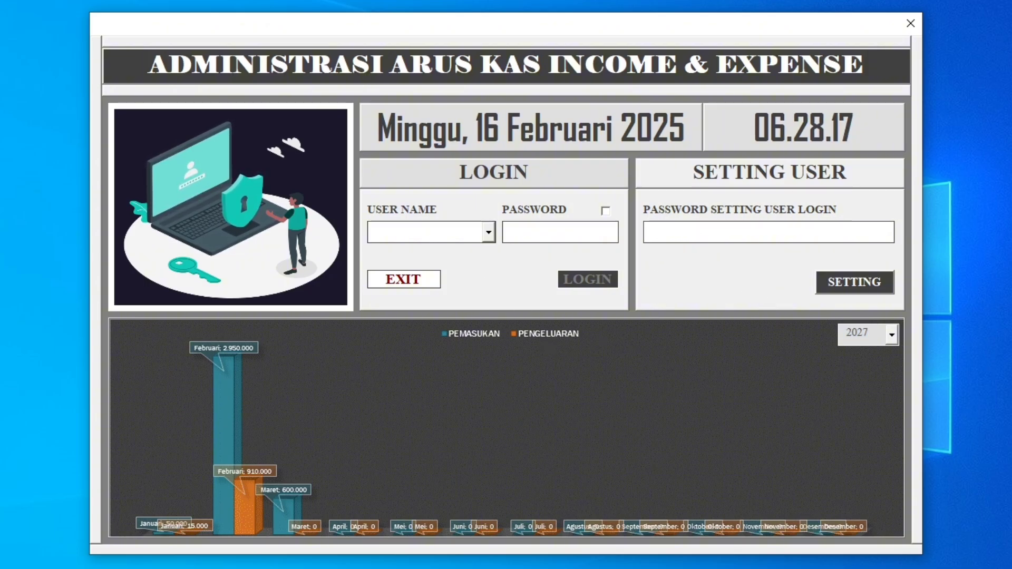
pyautogui.write('******')
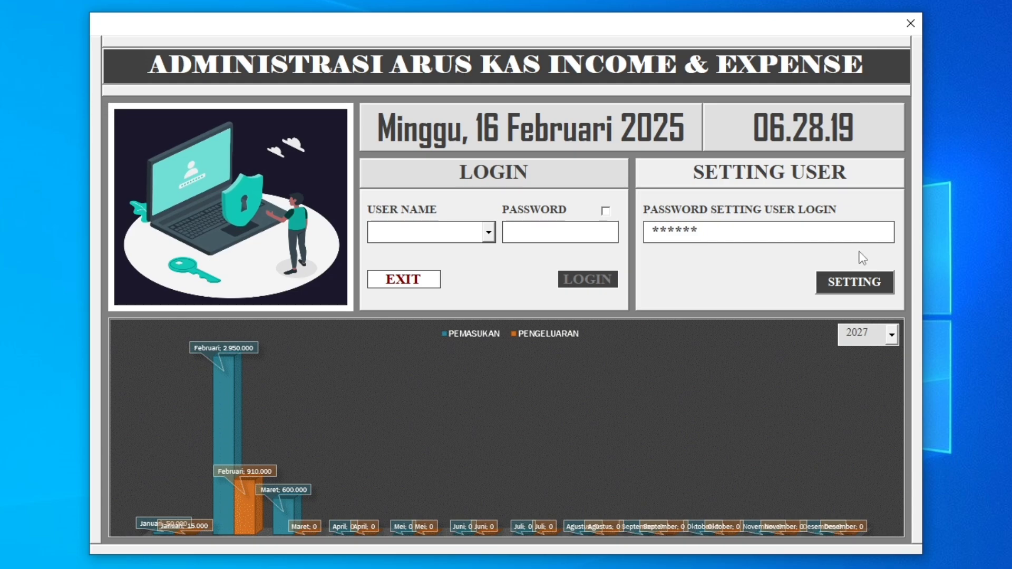
pyautogui.click(848, 280)
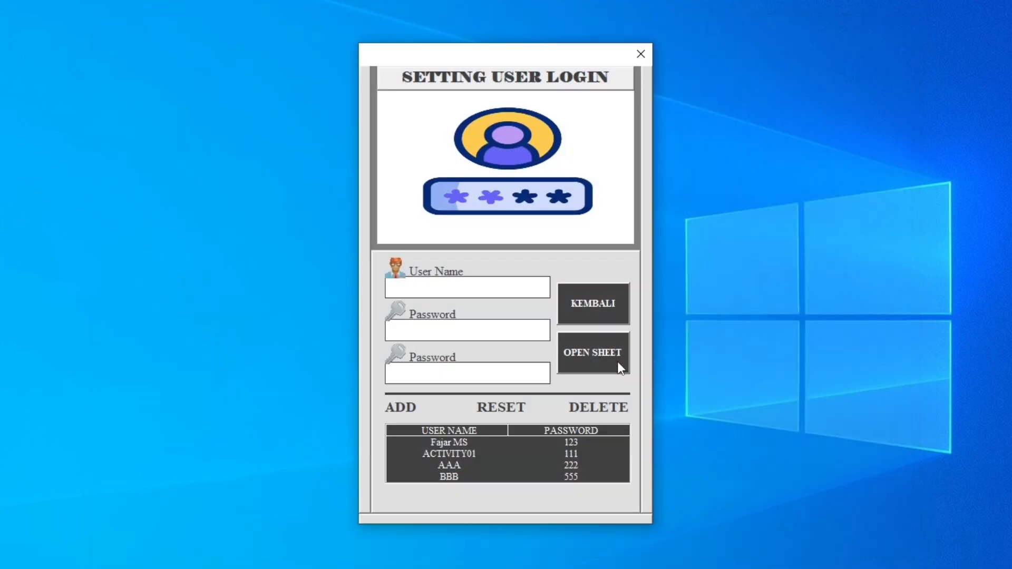
# Open the workbook sheet from the user login settings and reopen the administration form from the sheet.
pyautogui.click(618, 361)
pyautogui.click(484, 345)
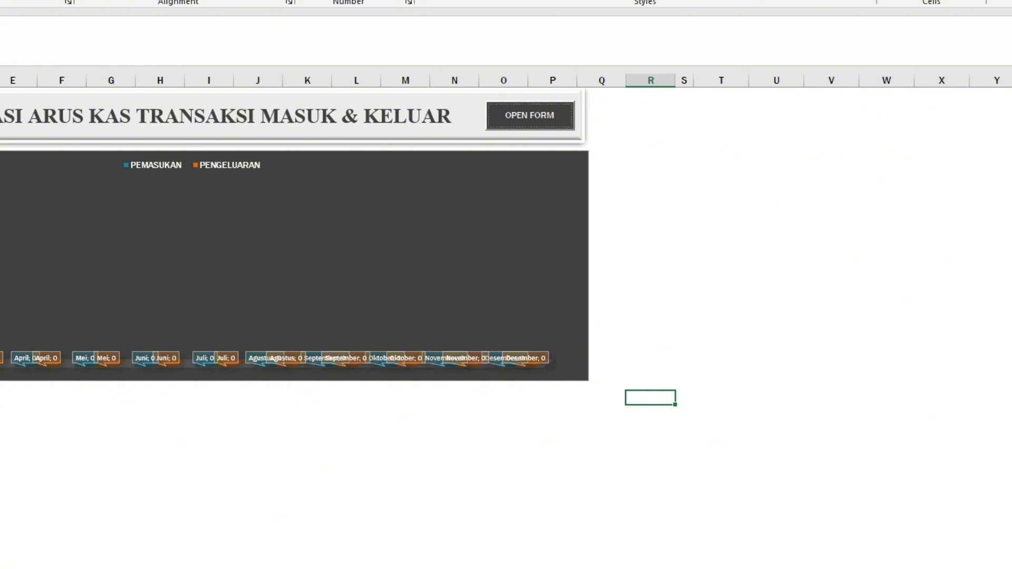
pyautogui.click(211, 0)
pyautogui.hotkey('alt', 'F11')
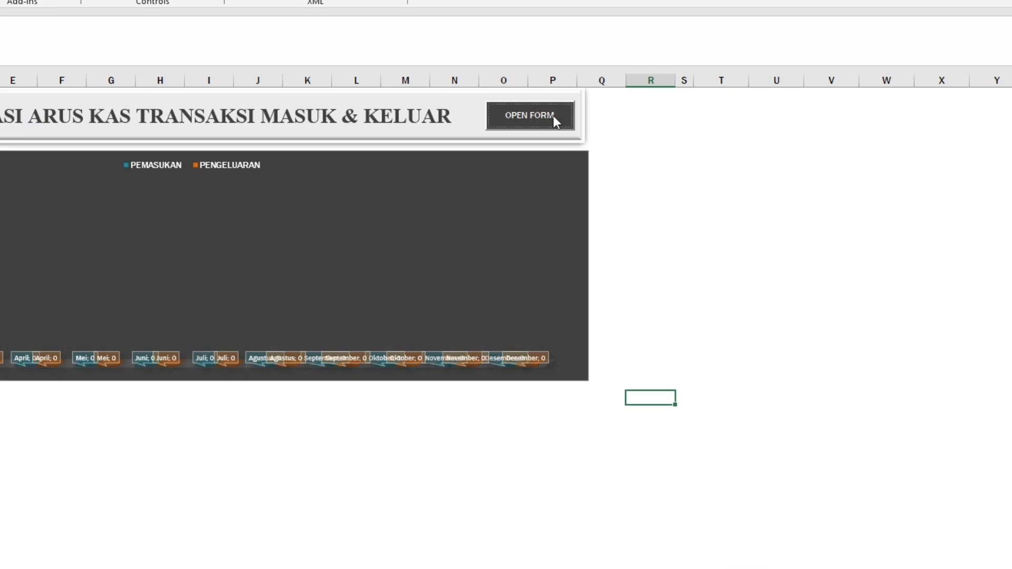
pyautogui.click(548, 116)
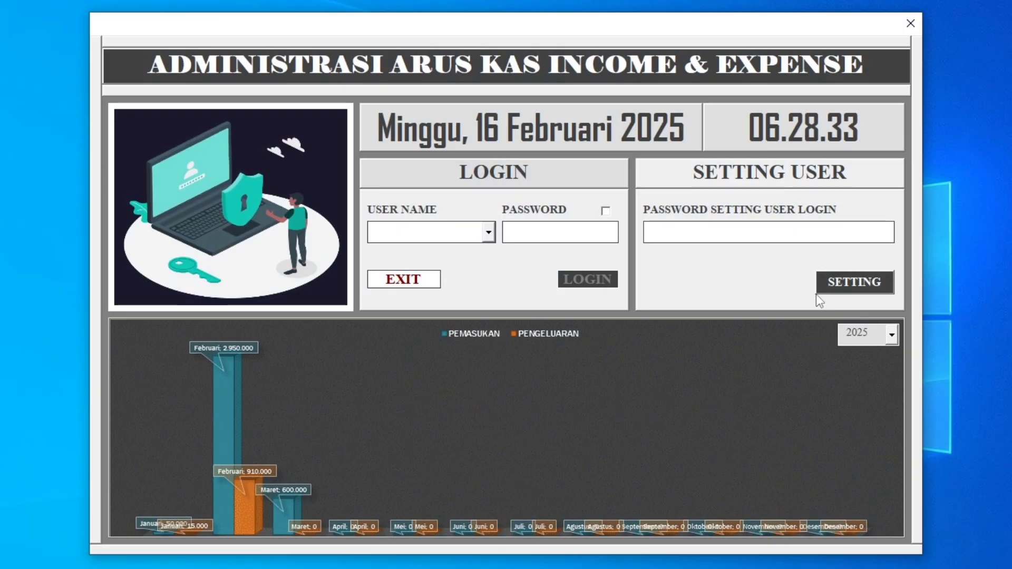
# Select 2025 as the year for the income and expense chart on the login form.
pyautogui.click(892, 336)
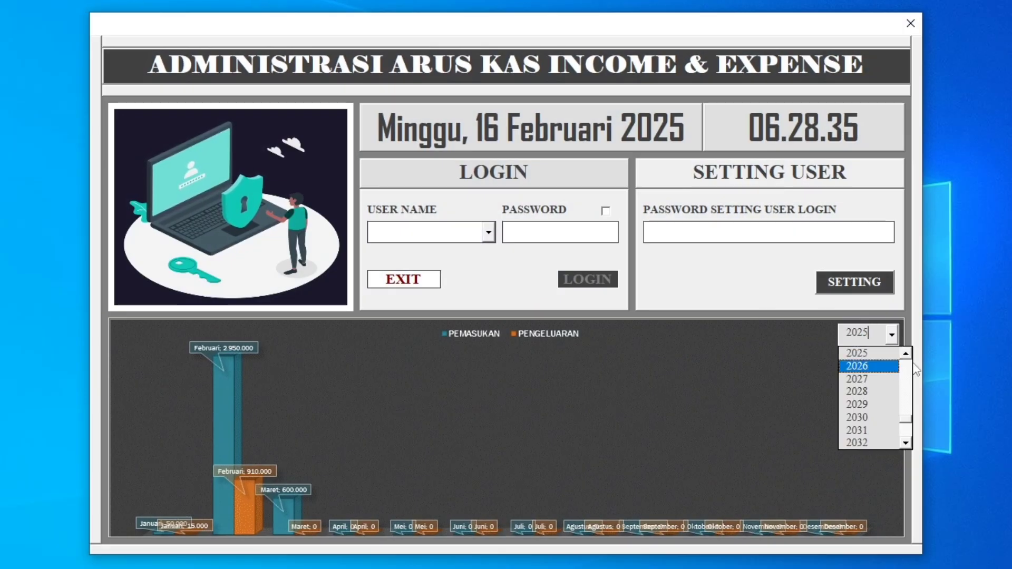
pyautogui.click(907, 355)
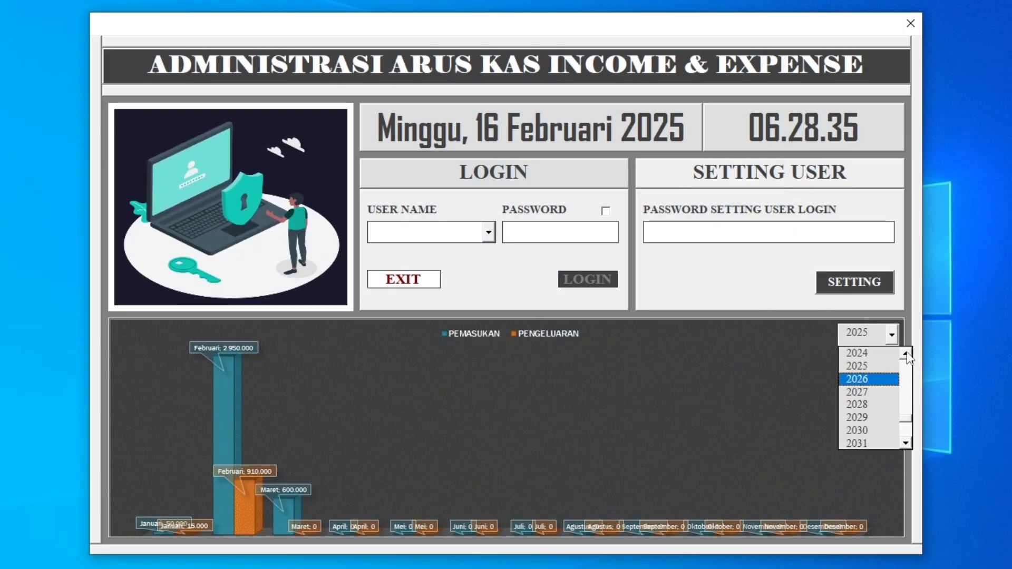
pyautogui.click(873, 367)
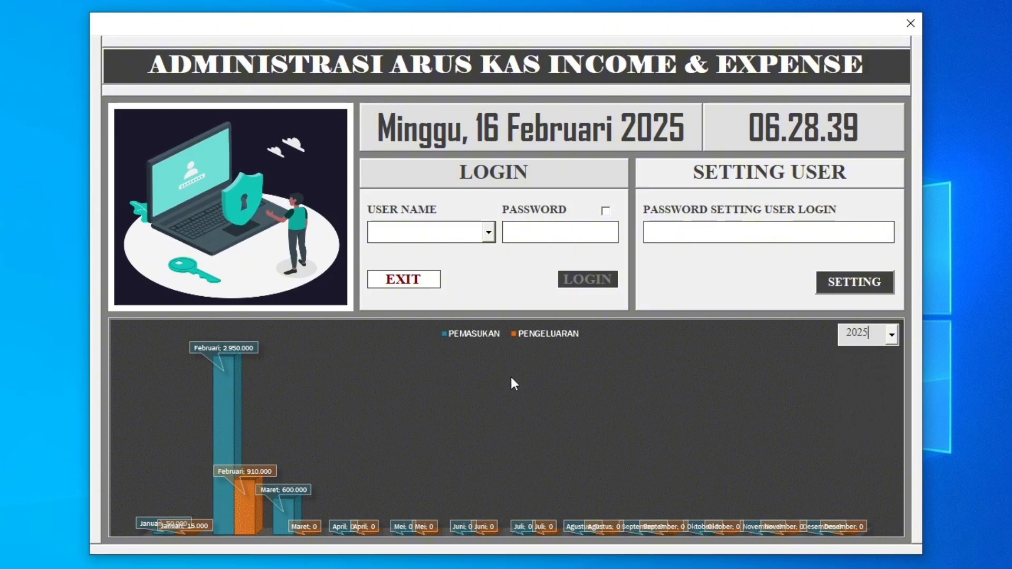
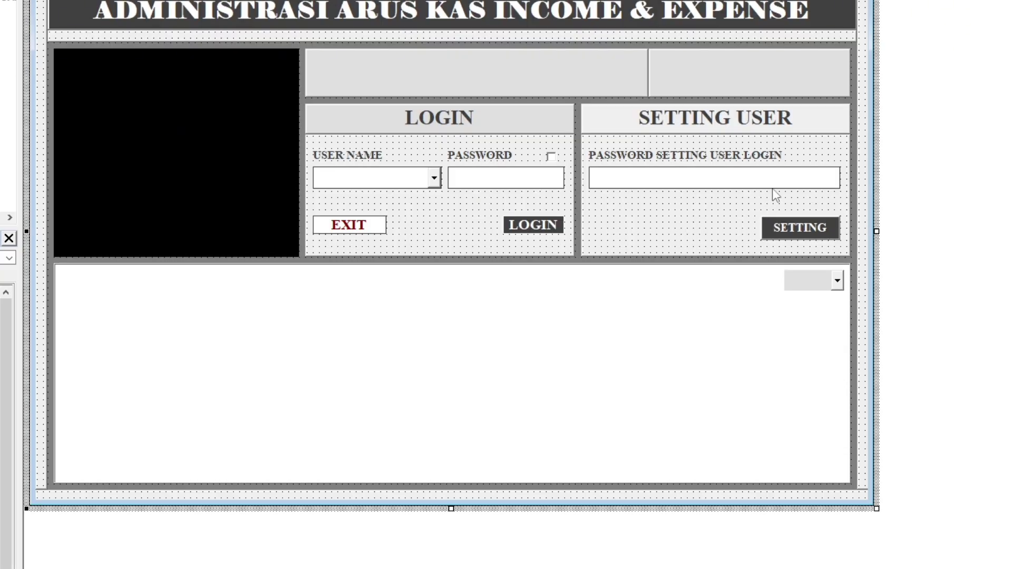
# Move the Call ChangeChart("Chart 1") line above the Sheet8.Range("H2").Value = Me.THN.Value line in the year selector's code.
pyautogui.click(809, 281)
pyautogui.doubleClick(812, 287)
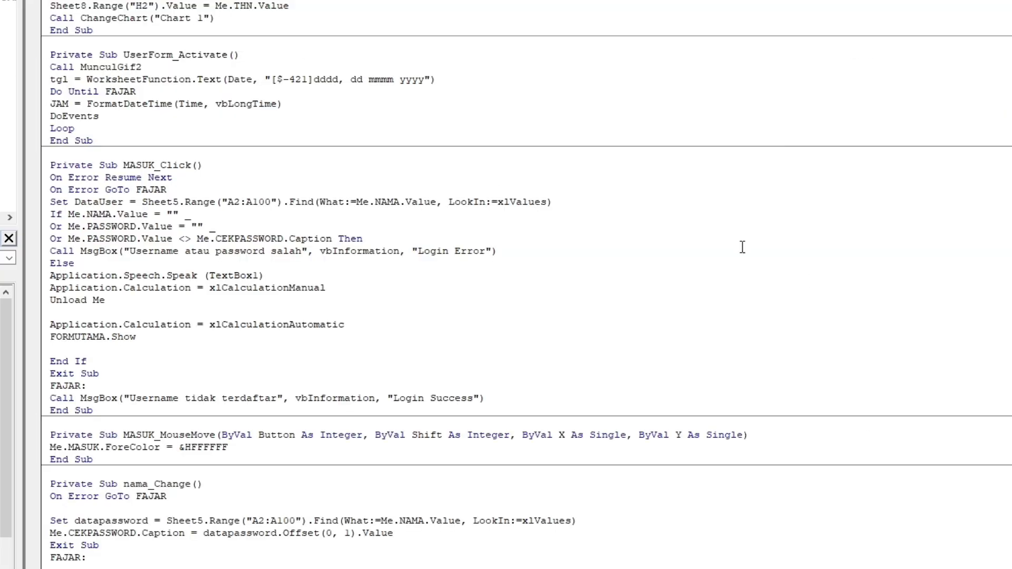
pyautogui.moveTo(236, 17); pyautogui.dragTo(24, 17)
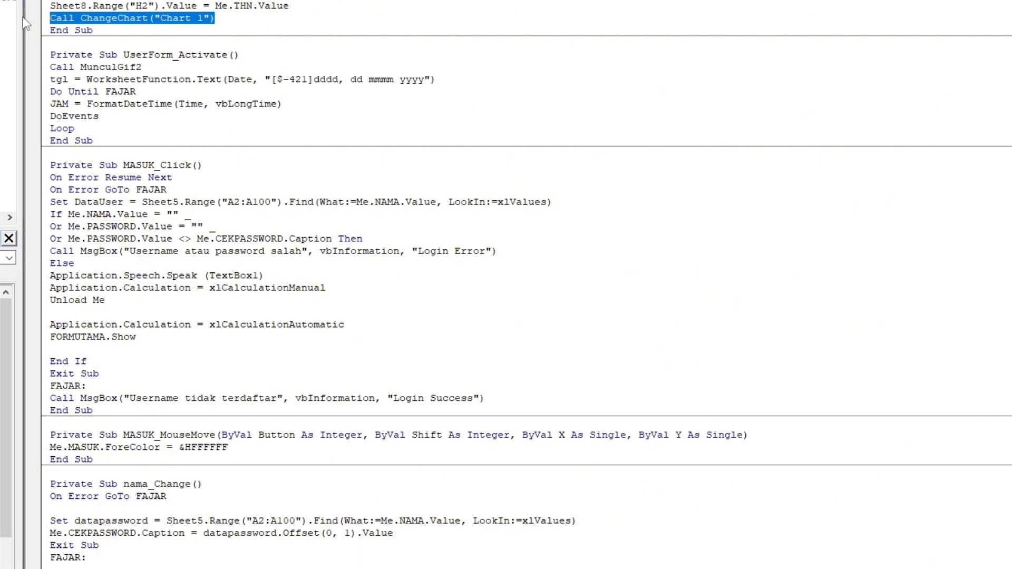
pyautogui.press('Delete')
pyautogui.press('BackSpace')
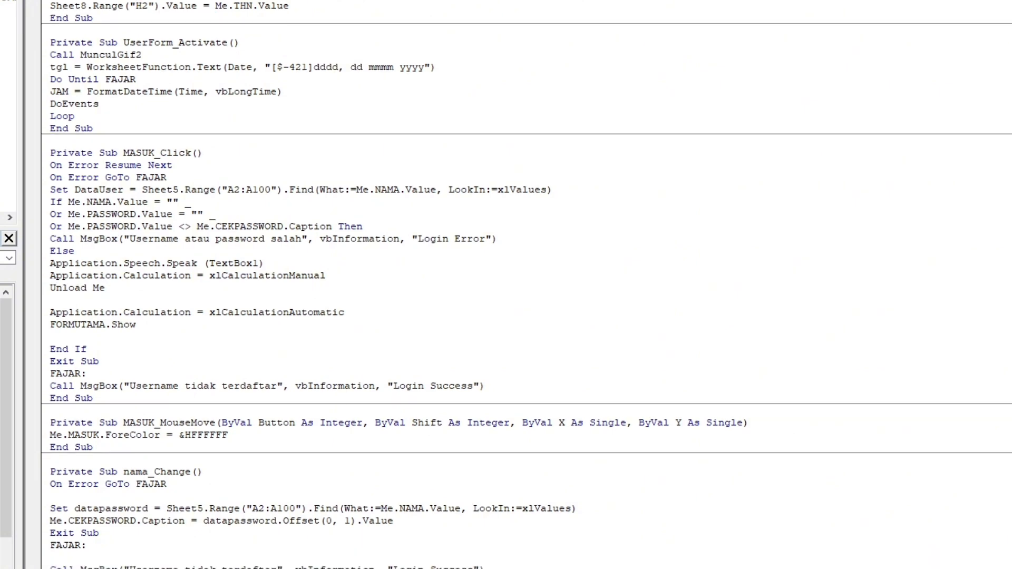
pyautogui.hotkey('ctrl', 'z')
pyautogui.hotkey('ctrl', 'z')
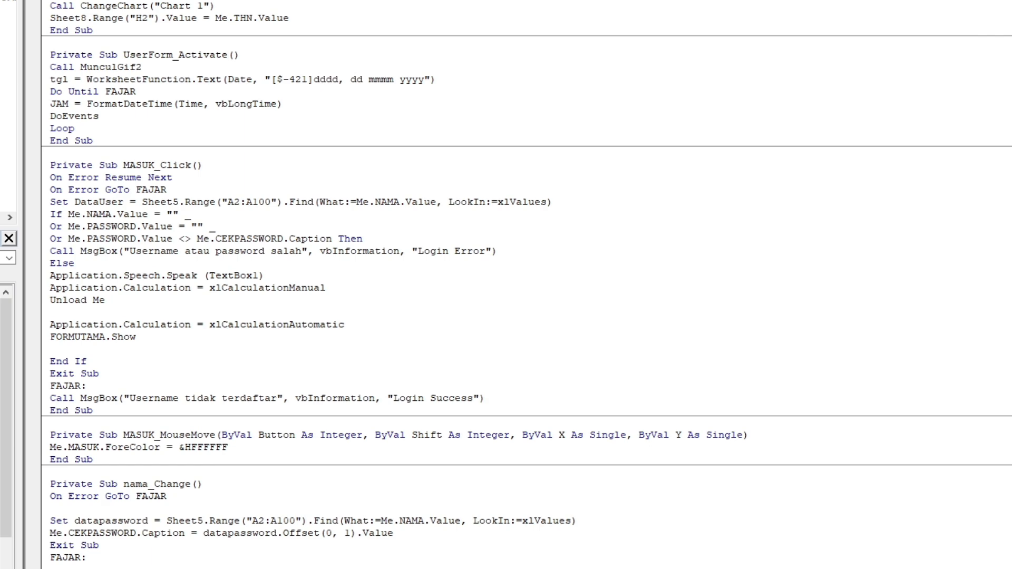
# Run the login form, test the chart by alternating the year between 2026 and 2025, and close the form.
pyautogui.press('F5')
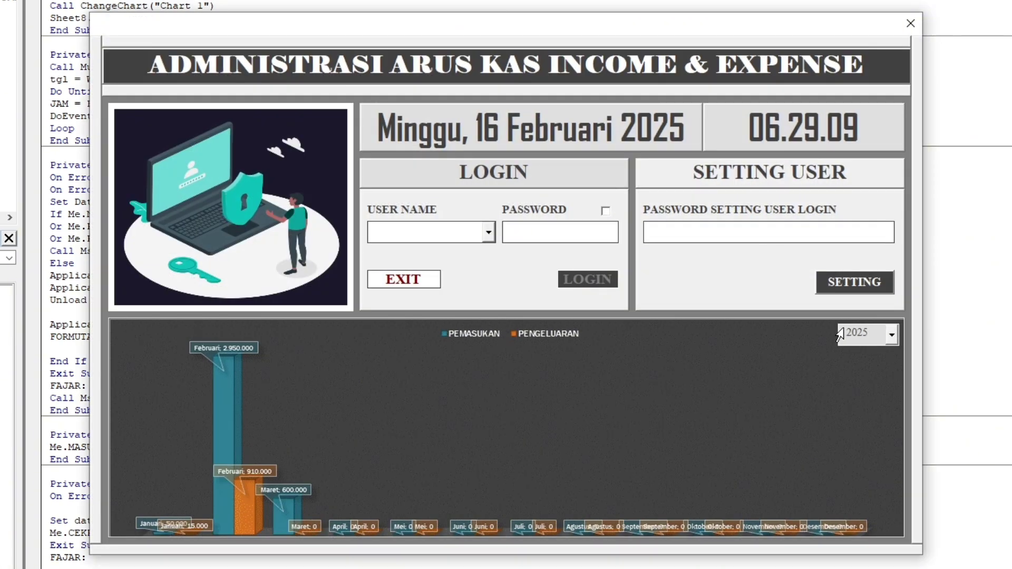
pyautogui.click(895, 336)
pyautogui.click(881, 363)
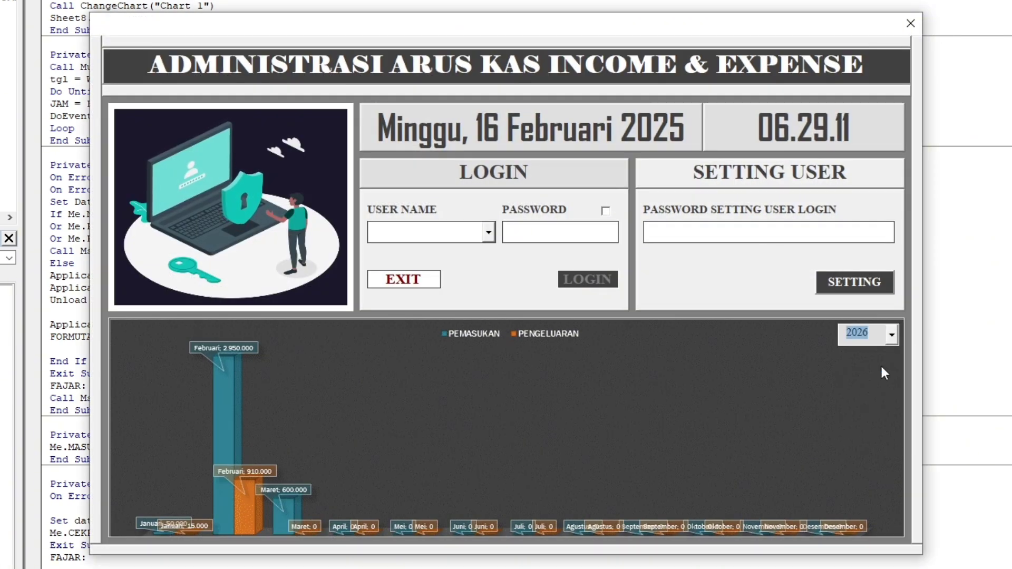
pyautogui.click(892, 336)
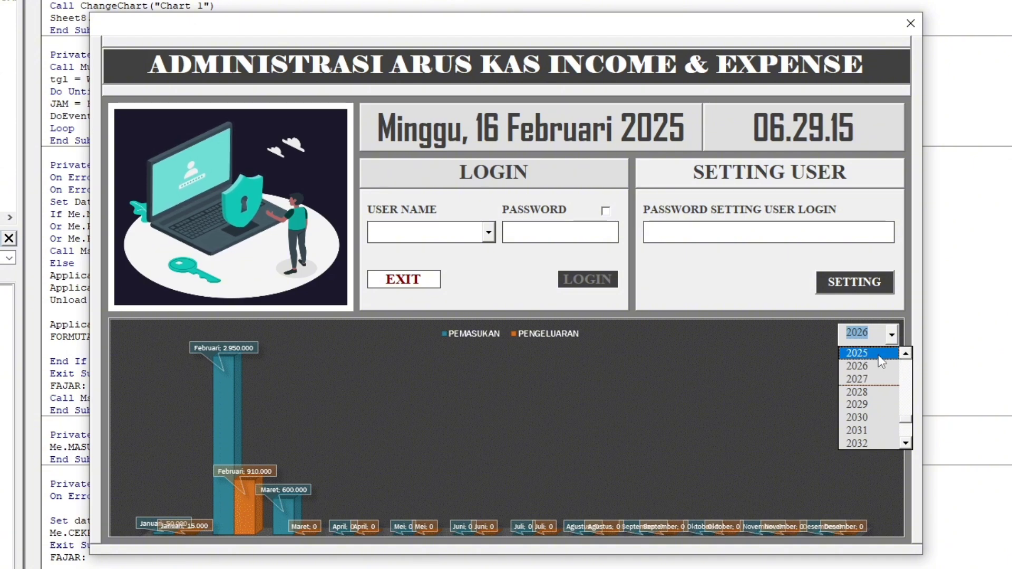
pyautogui.click(878, 356)
pyautogui.click(890, 334)
pyautogui.click(871, 369)
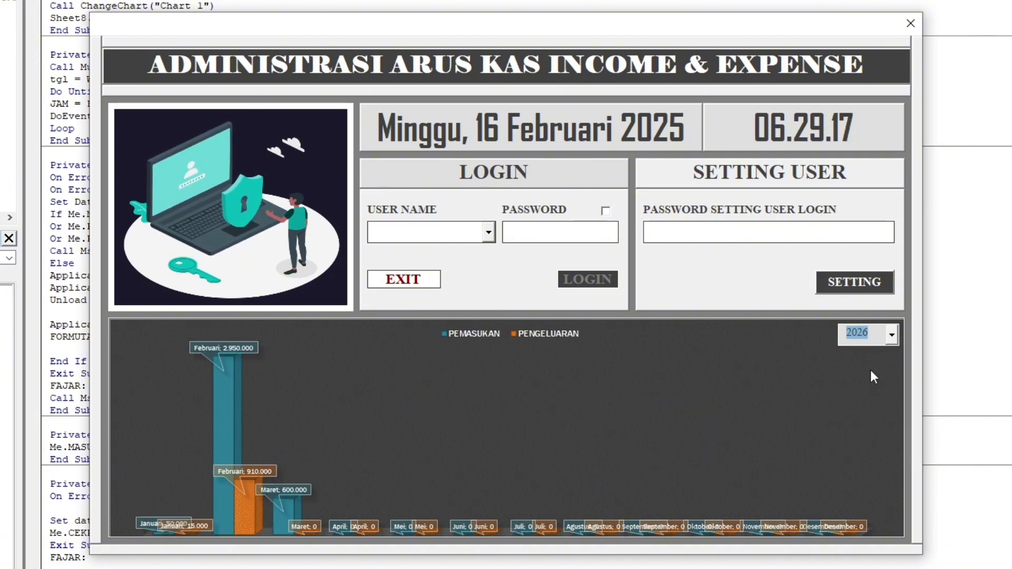
pyautogui.click(891, 334)
pyautogui.scroll(1, 881, 368)
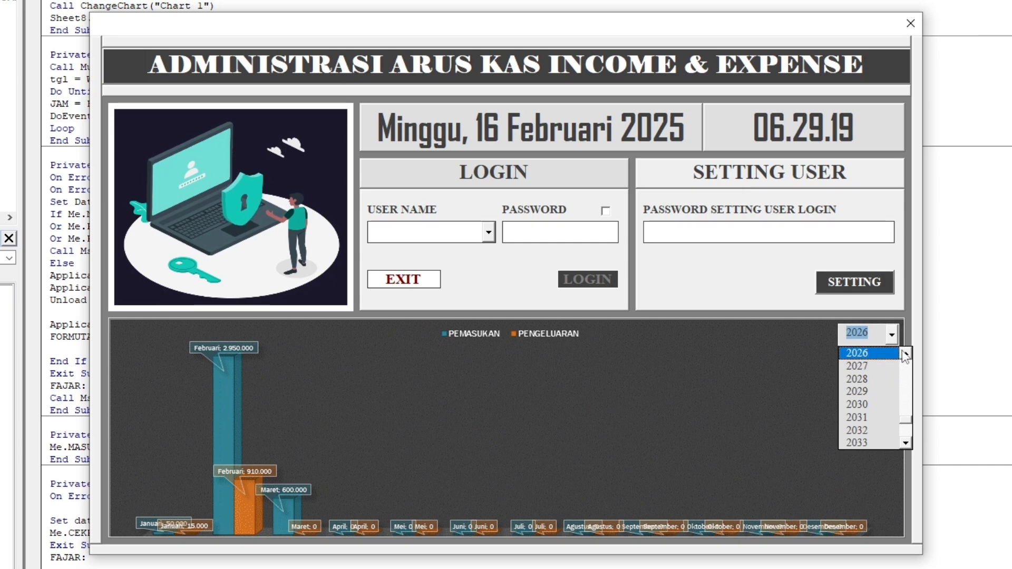
pyautogui.click(887, 353)
pyautogui.click(891, 335)
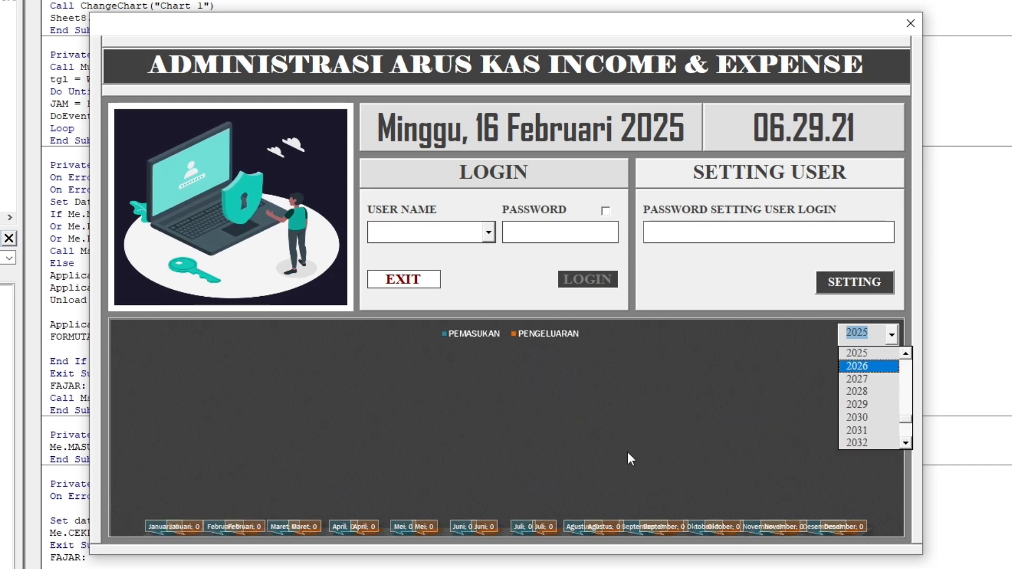
pyautogui.click(911, 24)
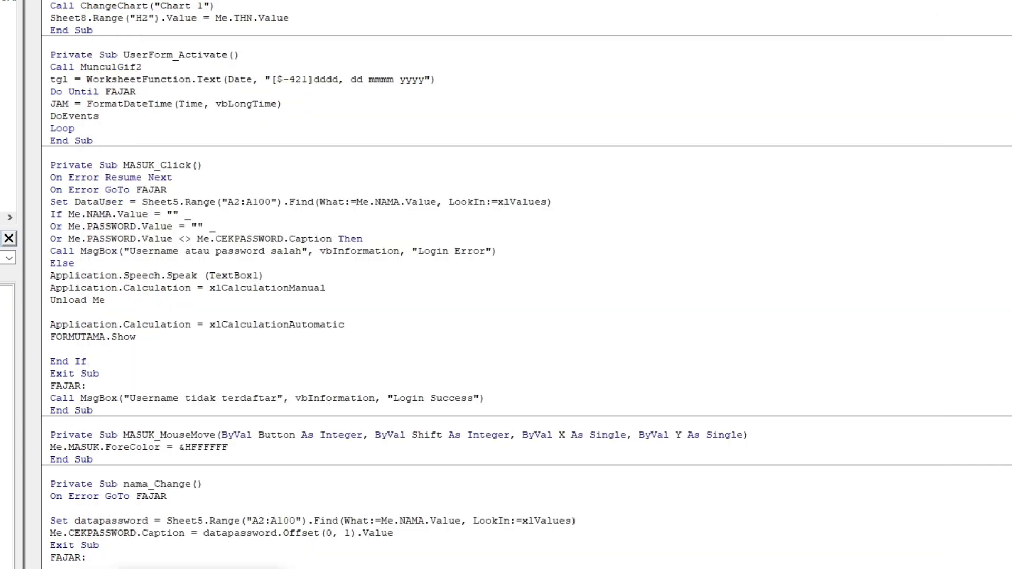
# Move the Sheet8.Range("H2").Value = Me.THN.Value line above the Call ChangeChart("Chart 1") line in the year selector's code.
pyautogui.click(274, 2)
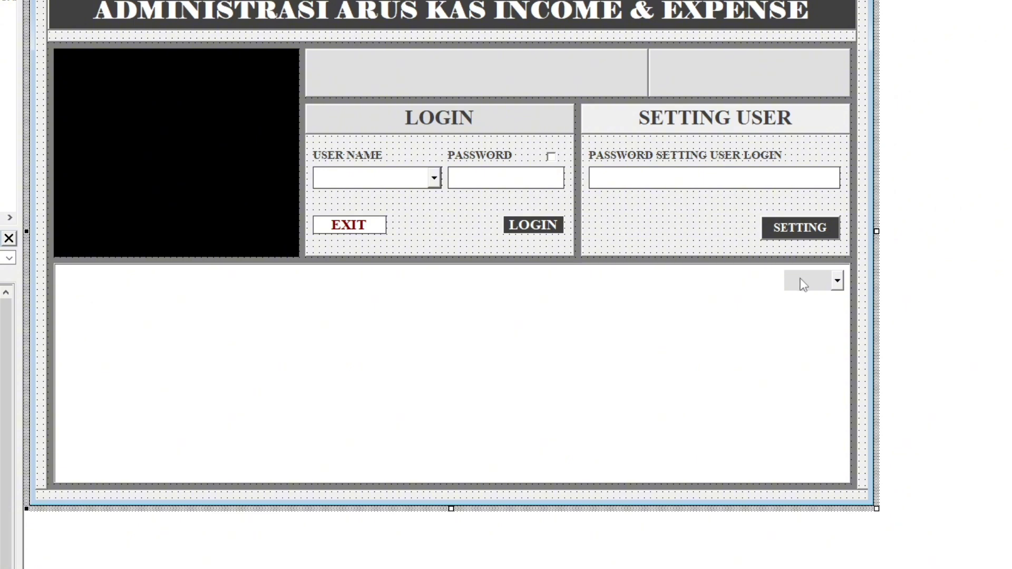
pyautogui.doubleClick(801, 280)
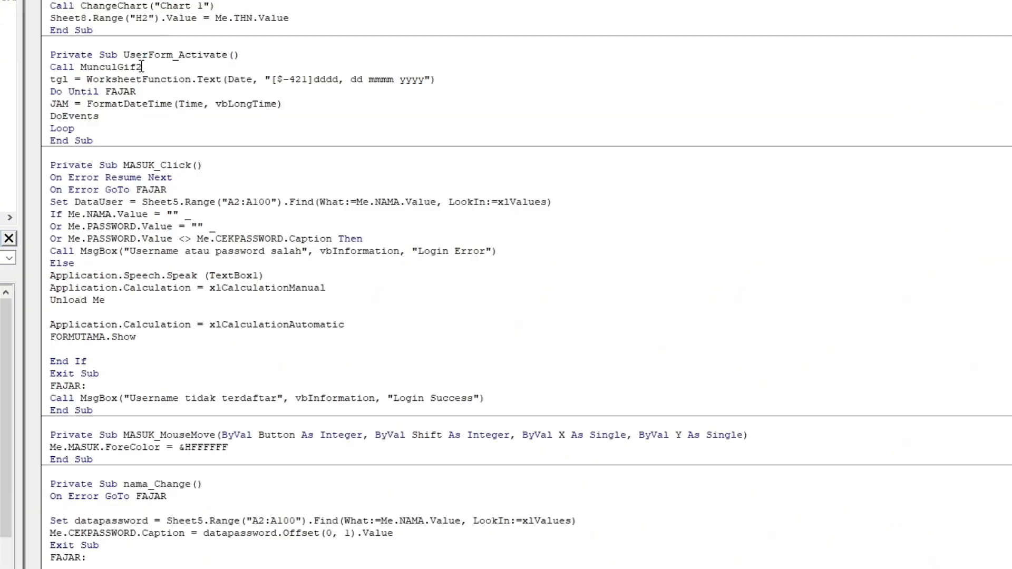
pyautogui.moveTo(314, 22); pyautogui.dragTo(35, 21)
pyautogui.hotkey('ctrl', 'c')
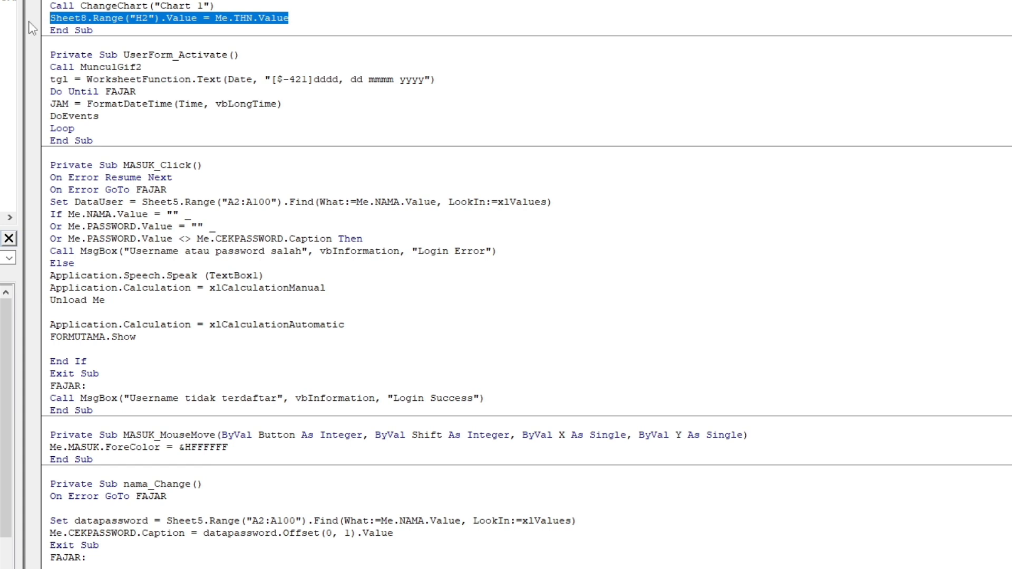
pyautogui.press('Delete')
pyautogui.press('BackSpace')
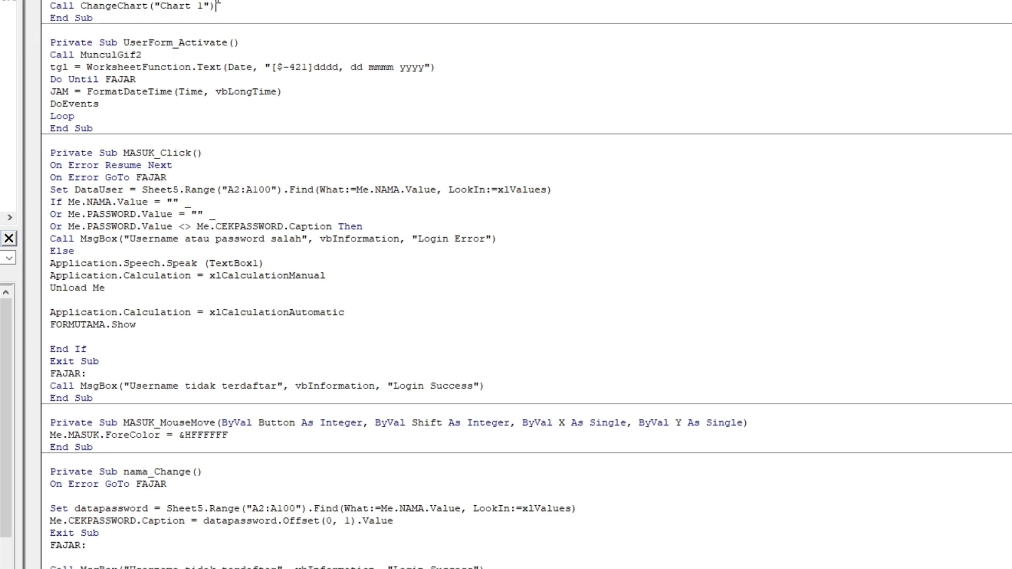
pyautogui.press('Up')
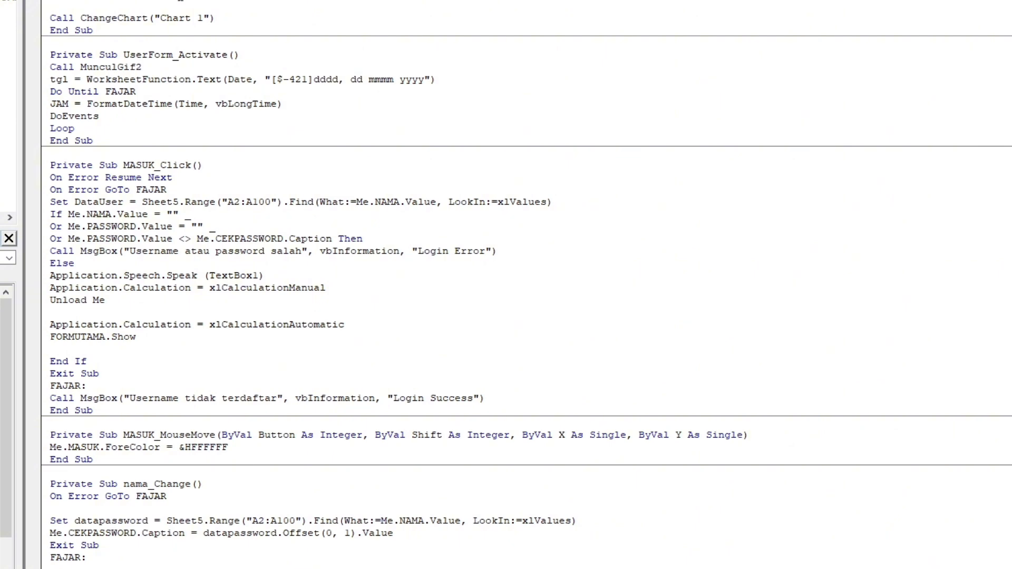
pyautogui.hotkey('ctrl', 'v')
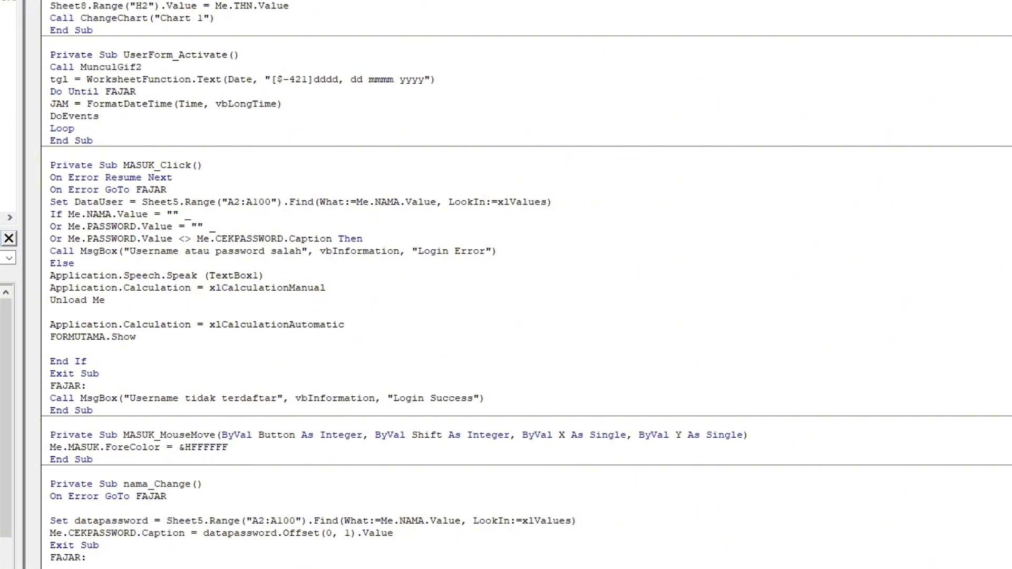
# Remove the second On Error Resume Next and the blank lines around it from the UserForm_Initialize procedure.
pyautogui.scroll(-18, 506, 285)
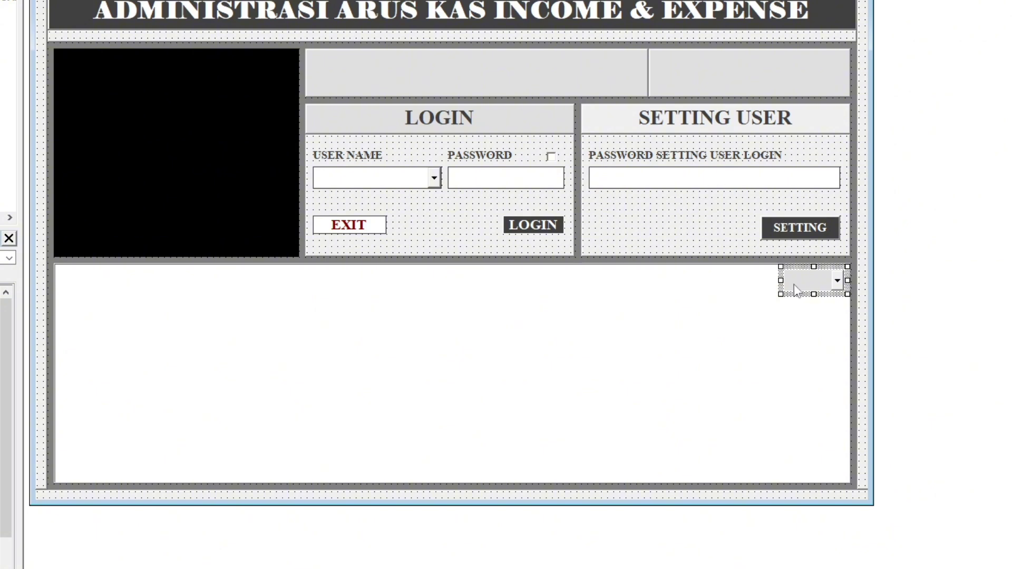
pyautogui.doubleClick(814, 283)
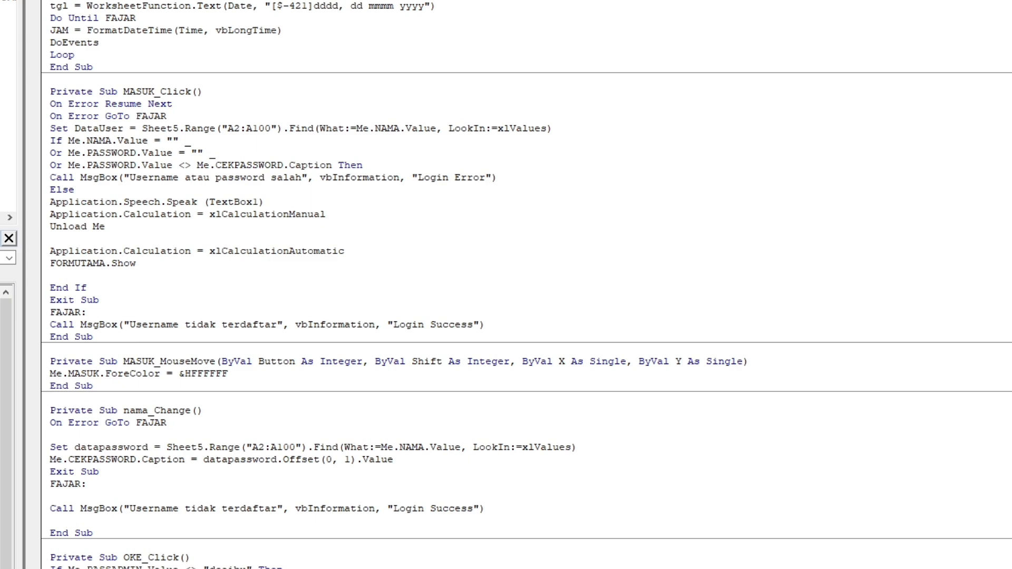
pyautogui.scroll(-15, 527, 284)
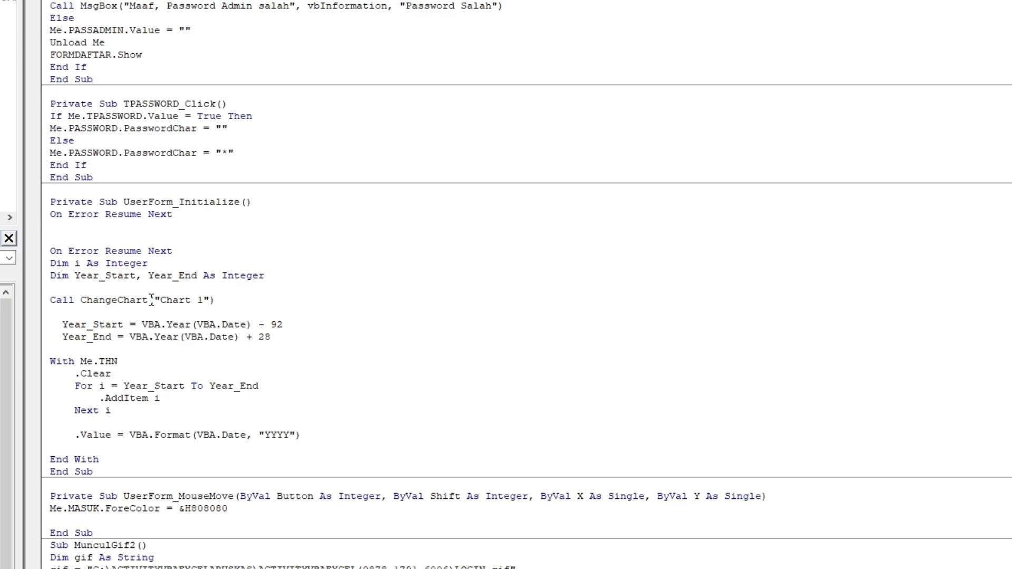
pyautogui.moveTo(172, 251); pyautogui.dragTo(29, 252)
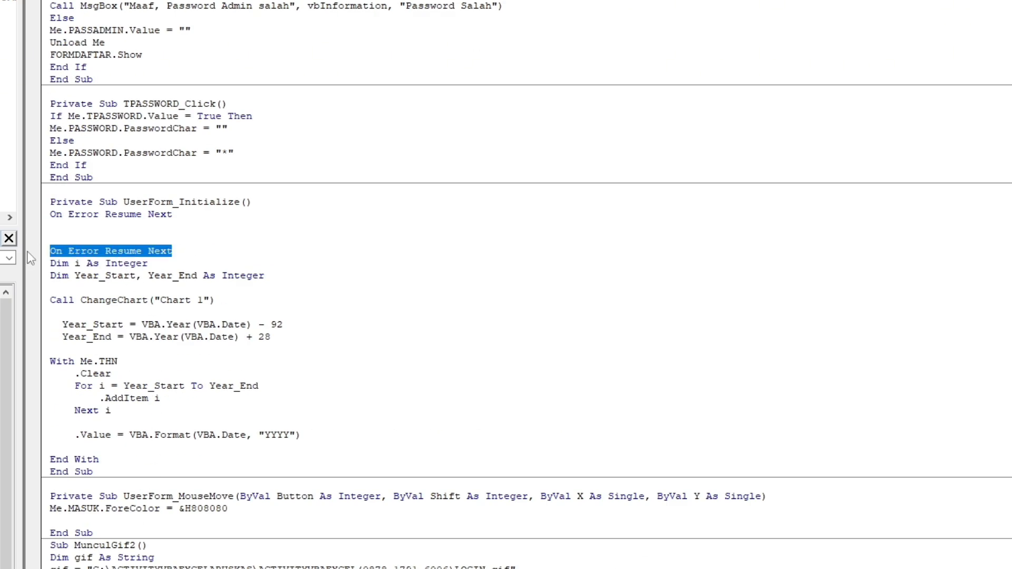
pyautogui.press('BackSpace')
pyautogui.press('BackSpace')
pyautogui.press('BackSpace')
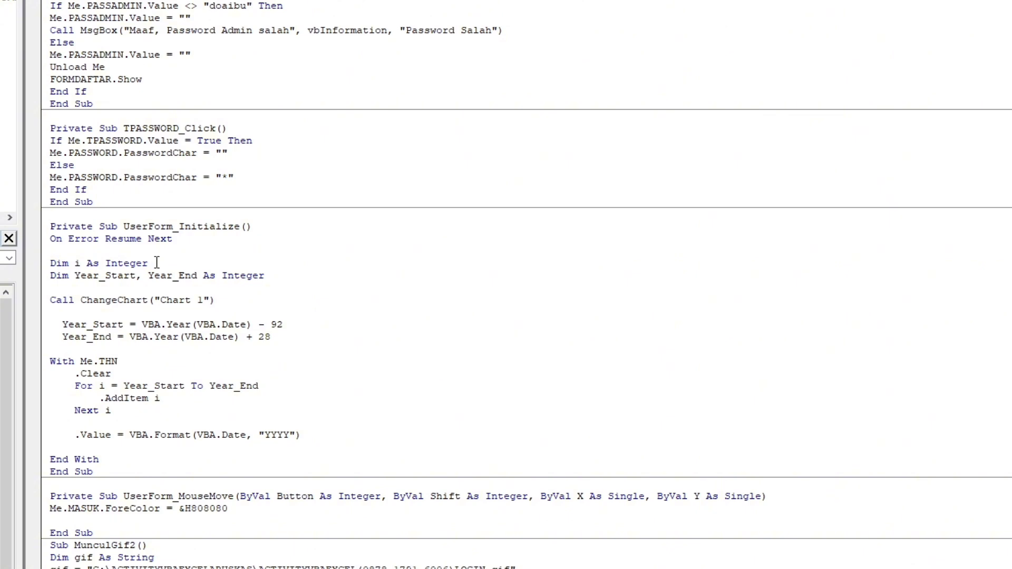
pyautogui.press('BackSpace')
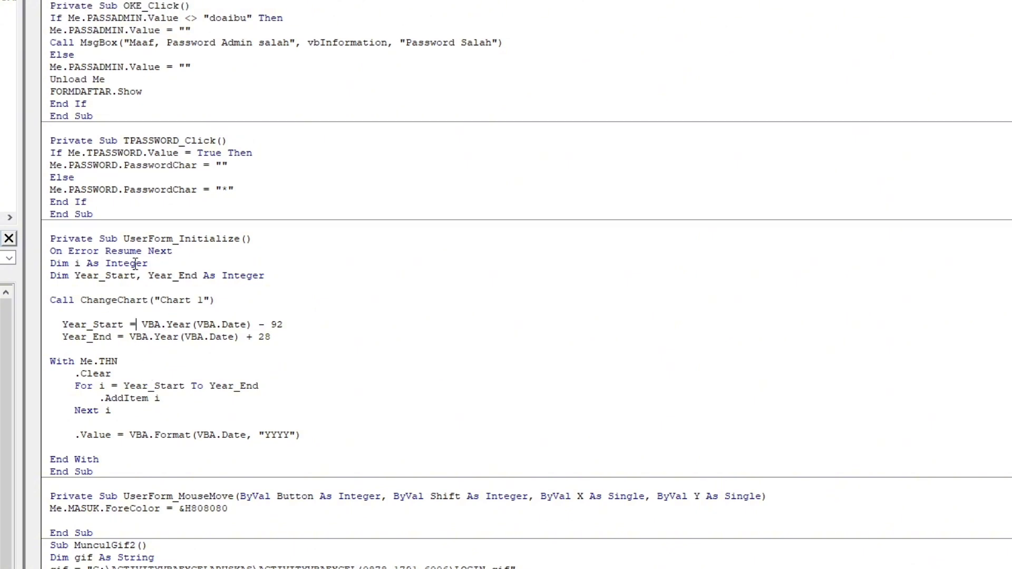
# Run the login form again and test its chart by switching the year to 2026 and back to 2025.
pyautogui.press('F5')
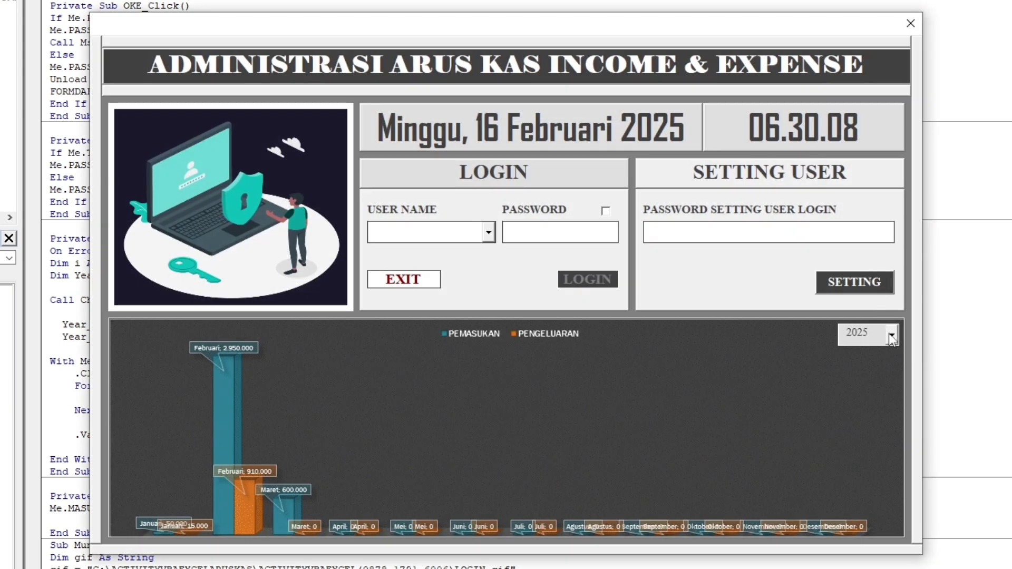
pyautogui.click(891, 337)
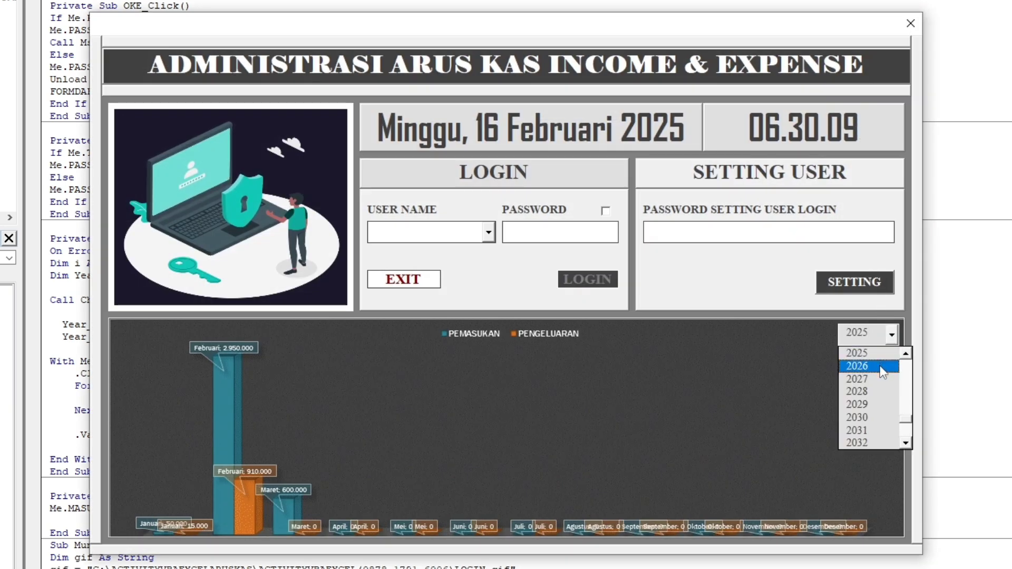
pyautogui.click(883, 372)
pyautogui.click(894, 341)
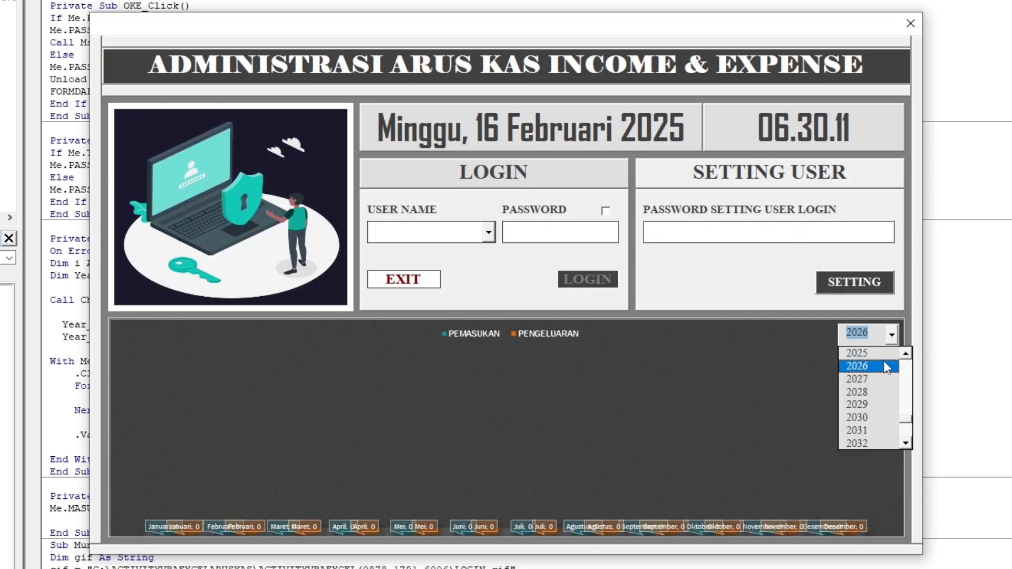
pyautogui.scroll(1, 888, 368)
pyautogui.click(884, 353)
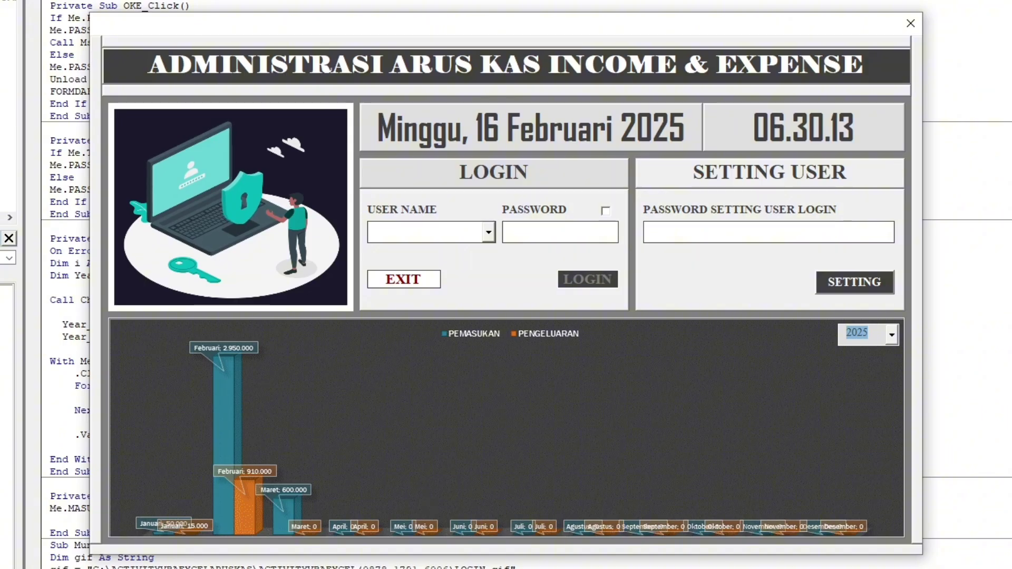
# Show the login form over the desktop and demonstrate the chart year change to 2026 and back to 2025.
pyautogui.press('super+d')
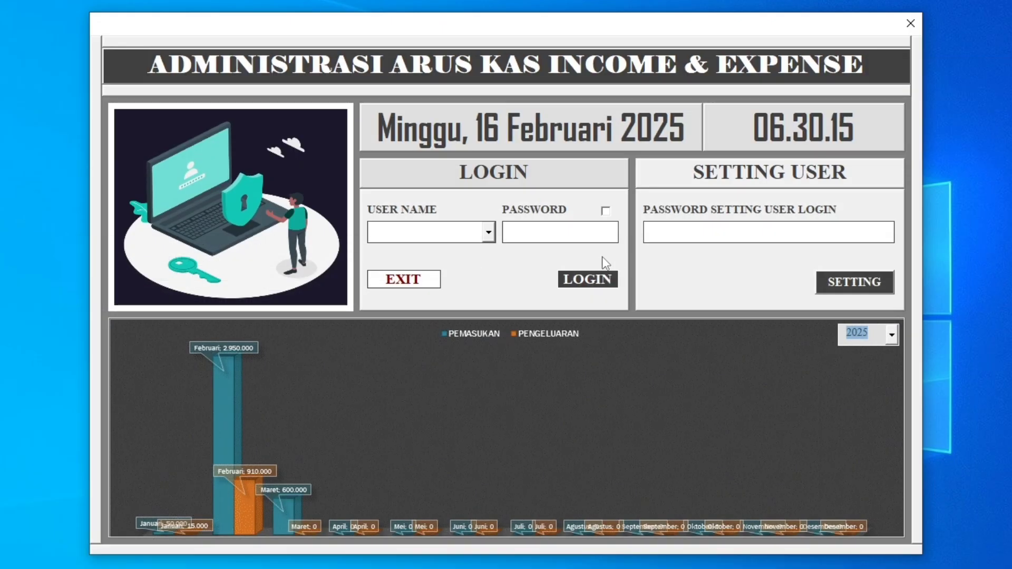
pyautogui.click(892, 335)
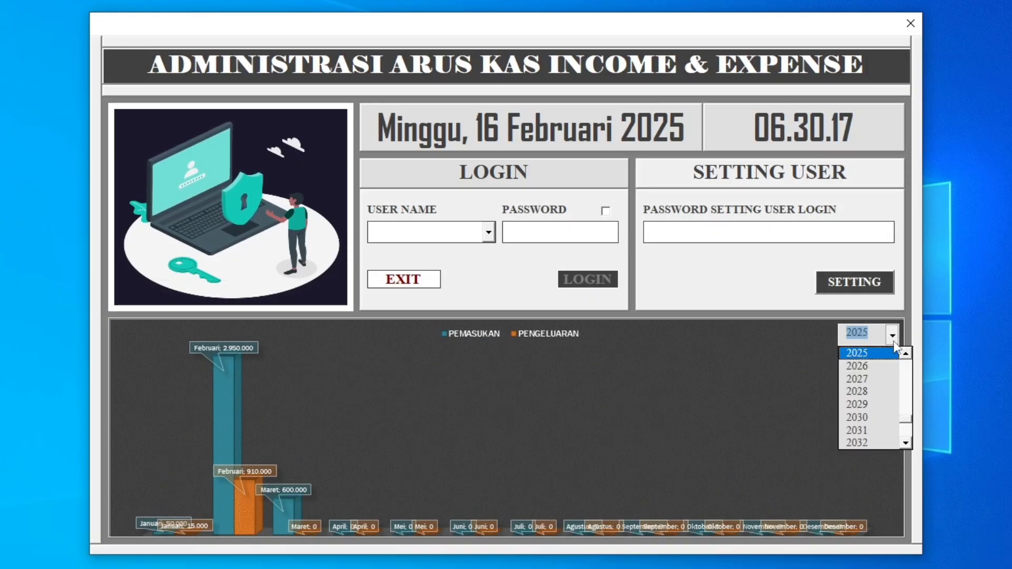
pyautogui.click(876, 368)
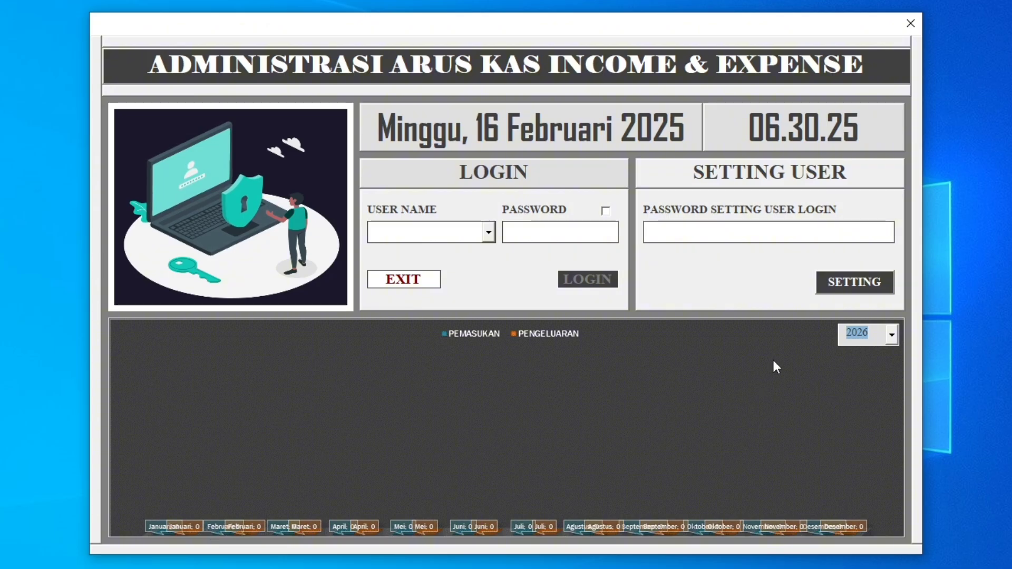
pyautogui.click(893, 341)
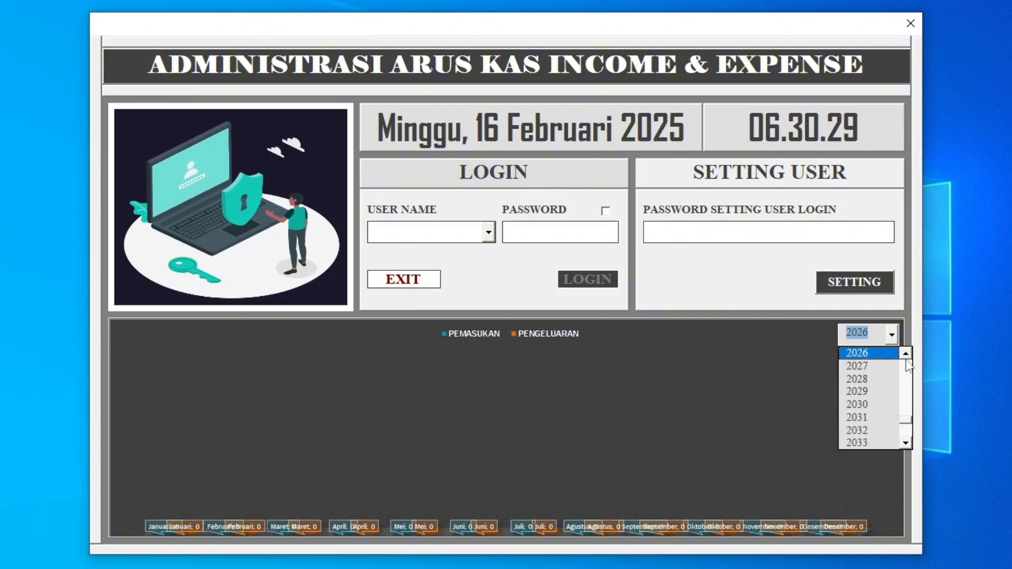
pyautogui.click(906, 354)
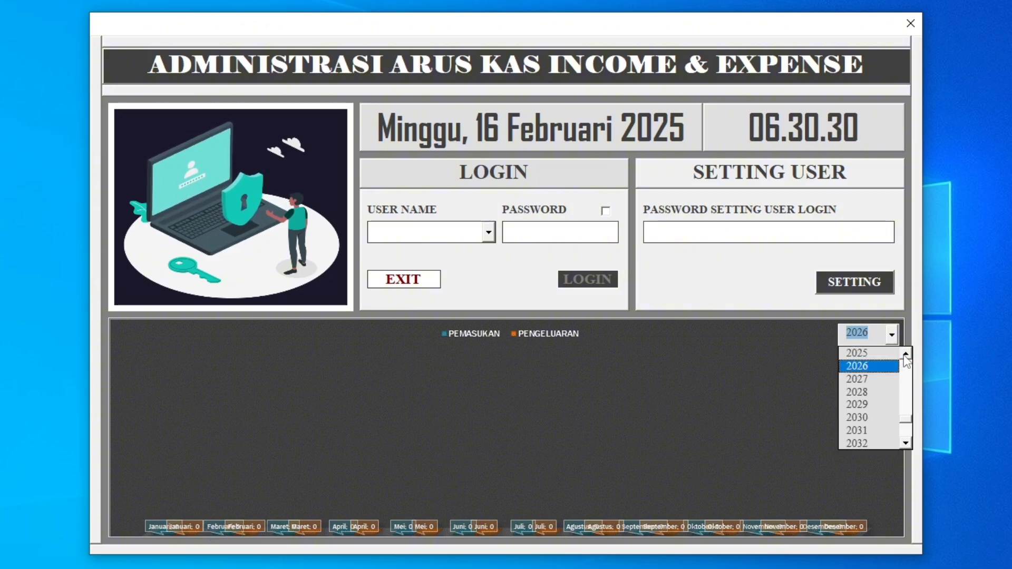
pyautogui.click(867, 359)
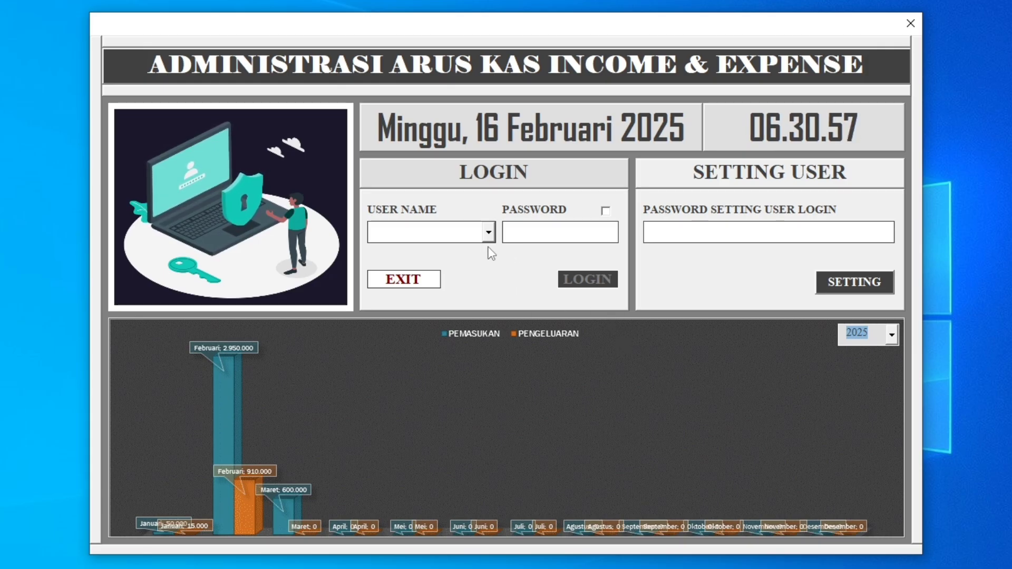
# Review the user names available for login.
pyautogui.click(489, 233)
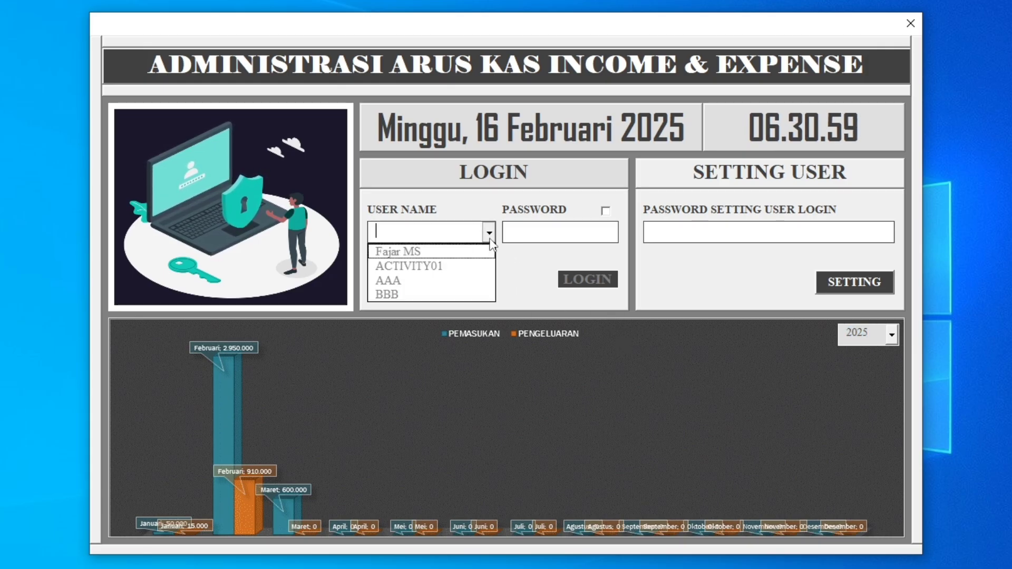
pyautogui.click(514, 233)
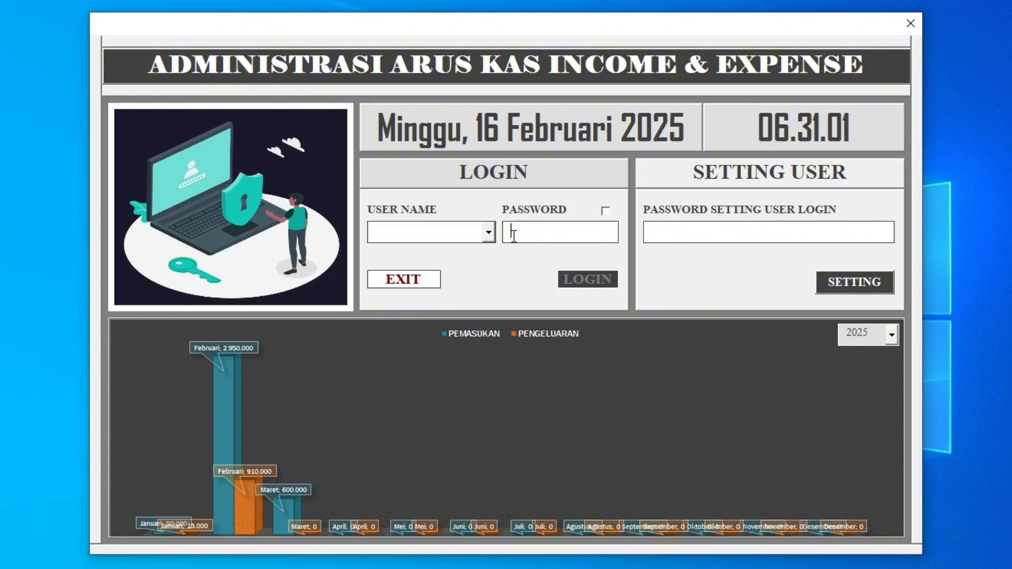
pyautogui.click(488, 235)
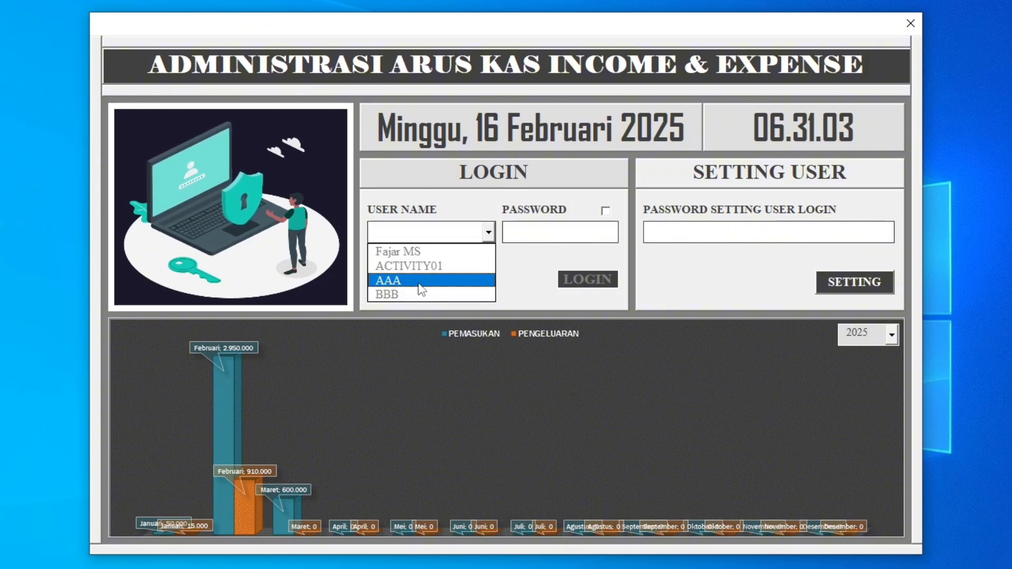
# Enter the user-setting password and open the user login settings form.
pyautogui.click(705, 232)
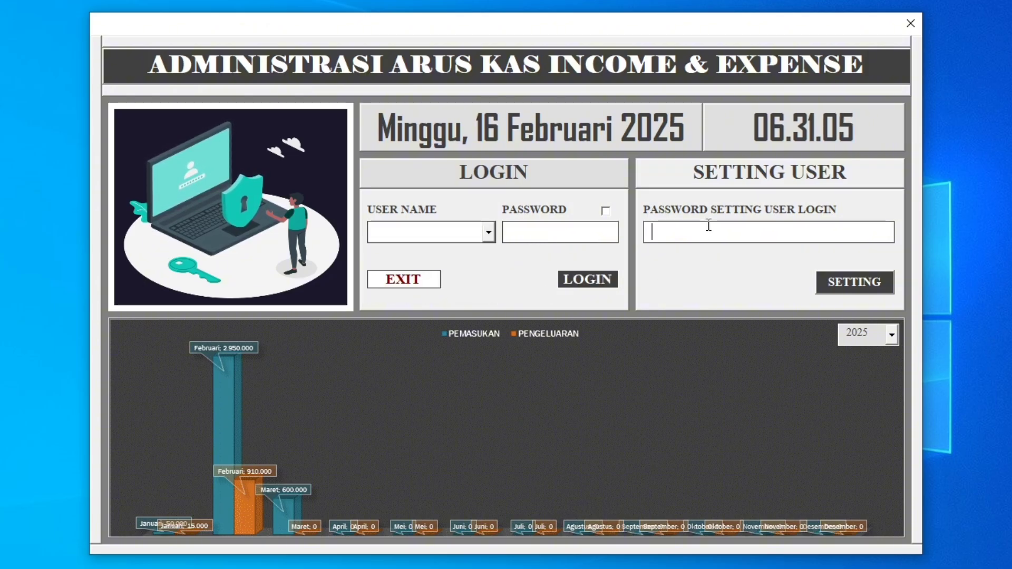
pyautogui.write('******')
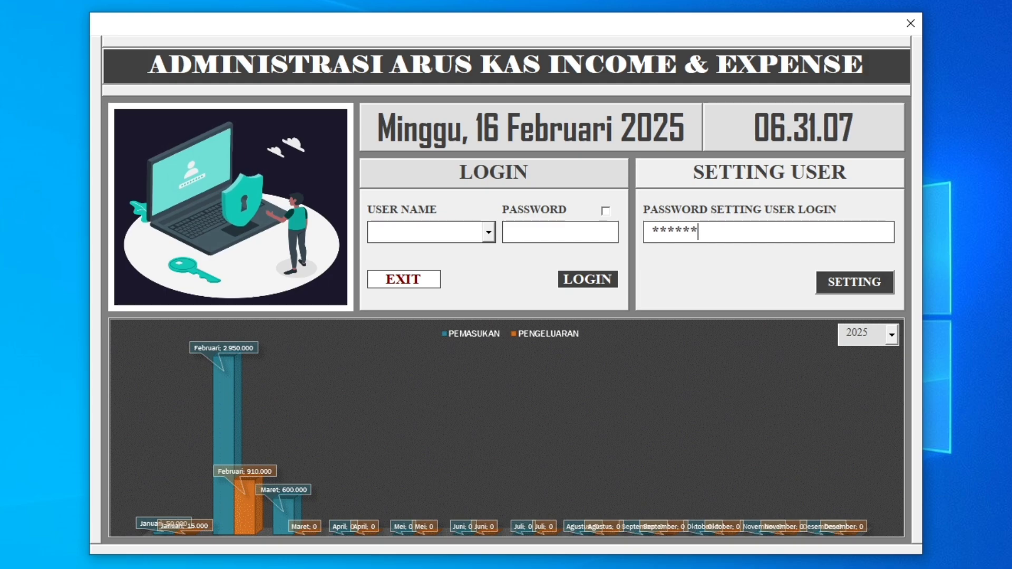
pyautogui.click(846, 280)
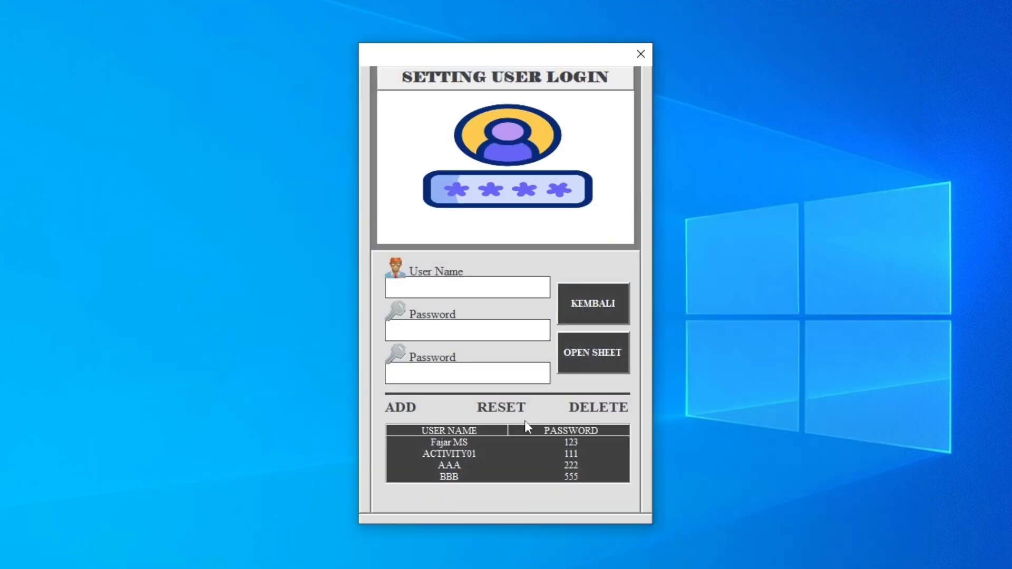
# Delete the user AAA from the user login list and confirm the deletion.
pyautogui.click(484, 465)
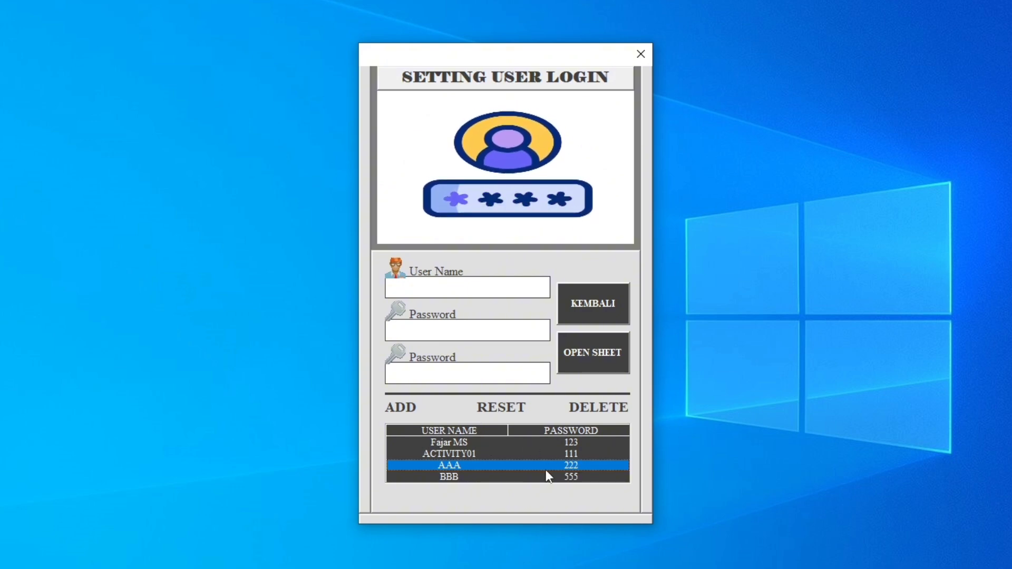
pyautogui.click(485, 450)
pyautogui.click(486, 464)
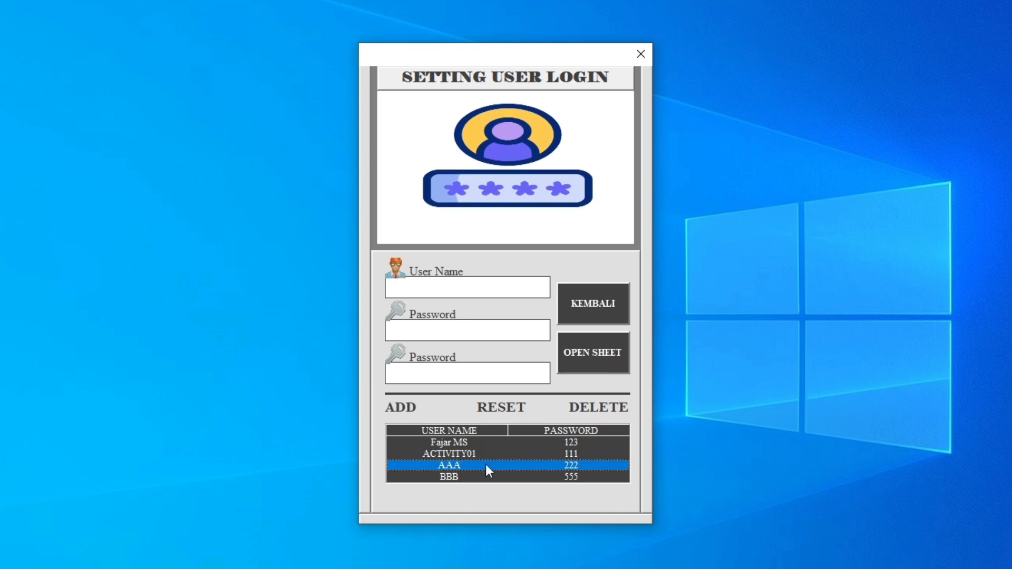
pyautogui.click(591, 410)
pyautogui.click(505, 348)
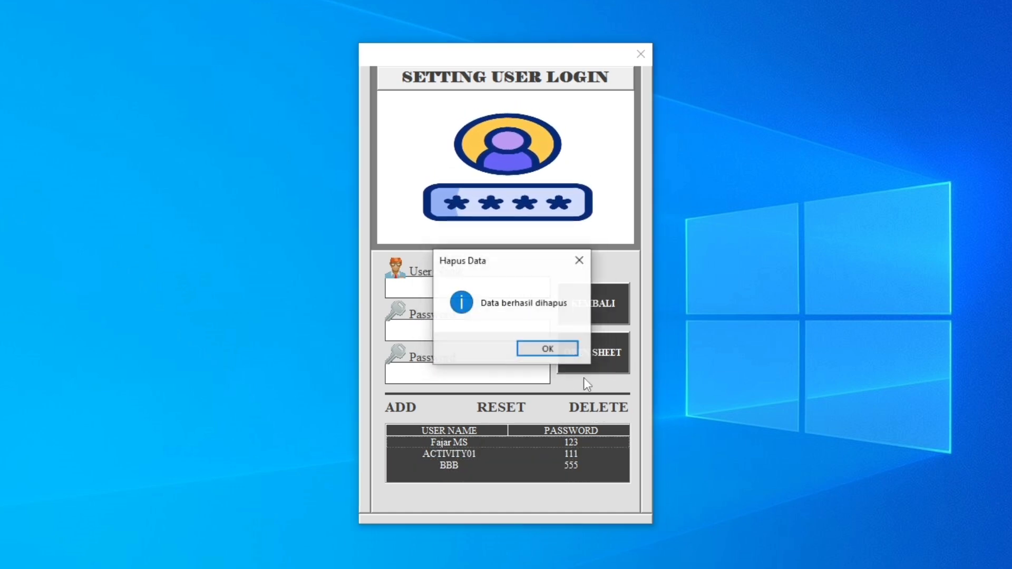
pyautogui.click(548, 348)
# Delete the user BBB from the user login list and confirm the deletion.
pyautogui.click(460, 465)
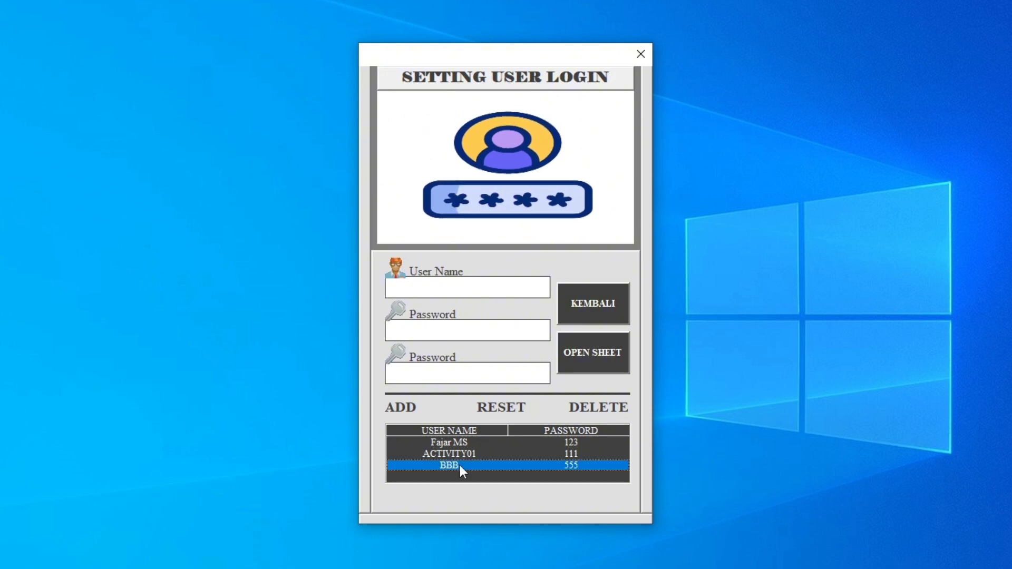
pyautogui.click(599, 406)
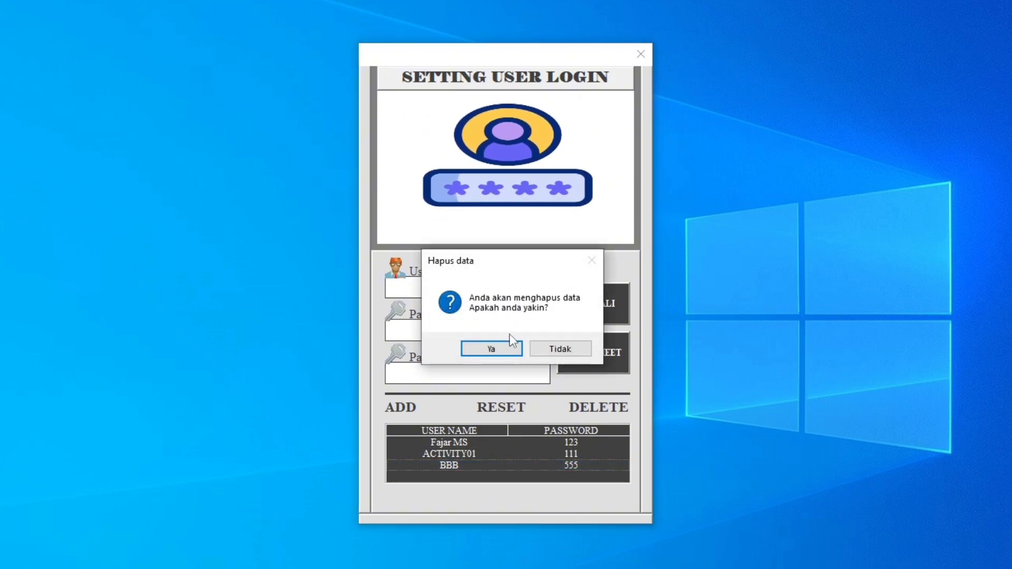
pyautogui.click(506, 348)
pyautogui.click(548, 349)
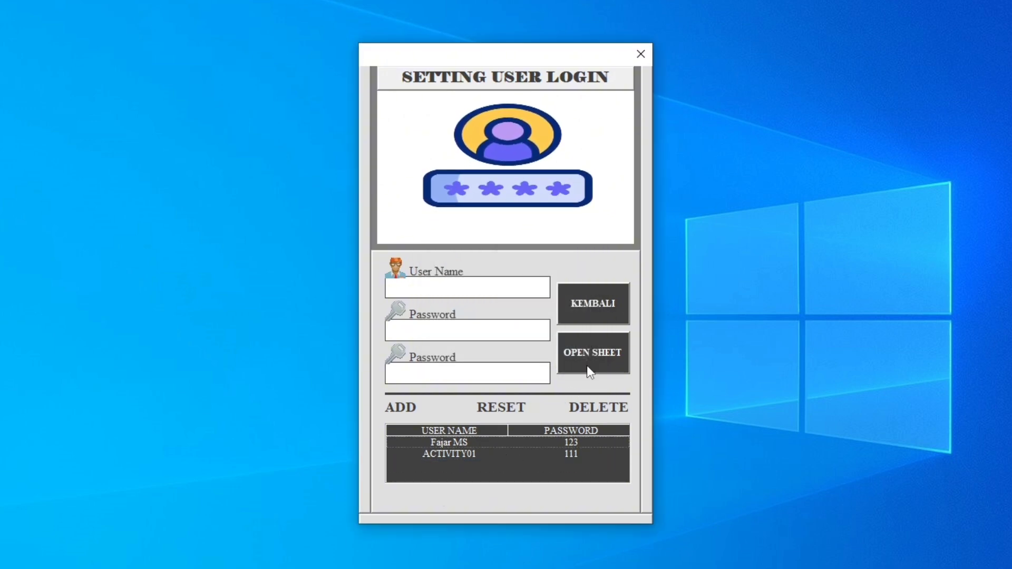
# Return to the login form and log in as the first listed user with the account password.
pyautogui.click(596, 311)
pyautogui.click(489, 233)
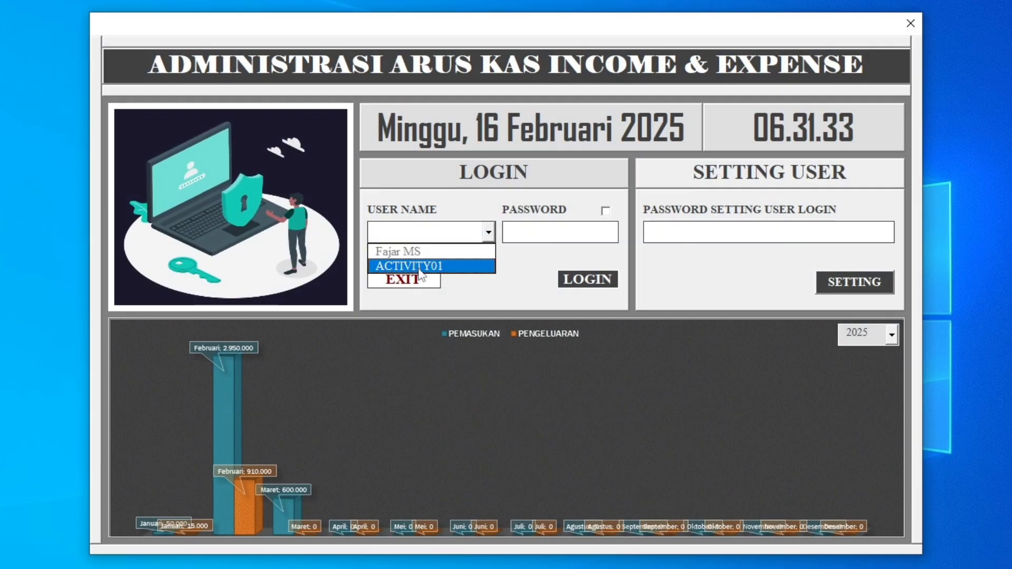
pyautogui.click(428, 256)
pyautogui.click(536, 234)
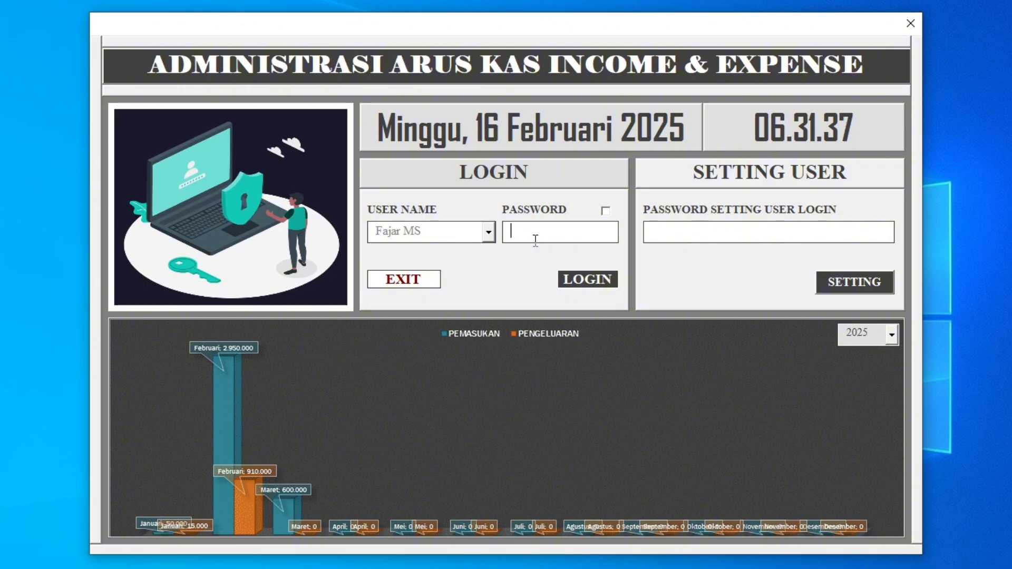
pyautogui.write('*')
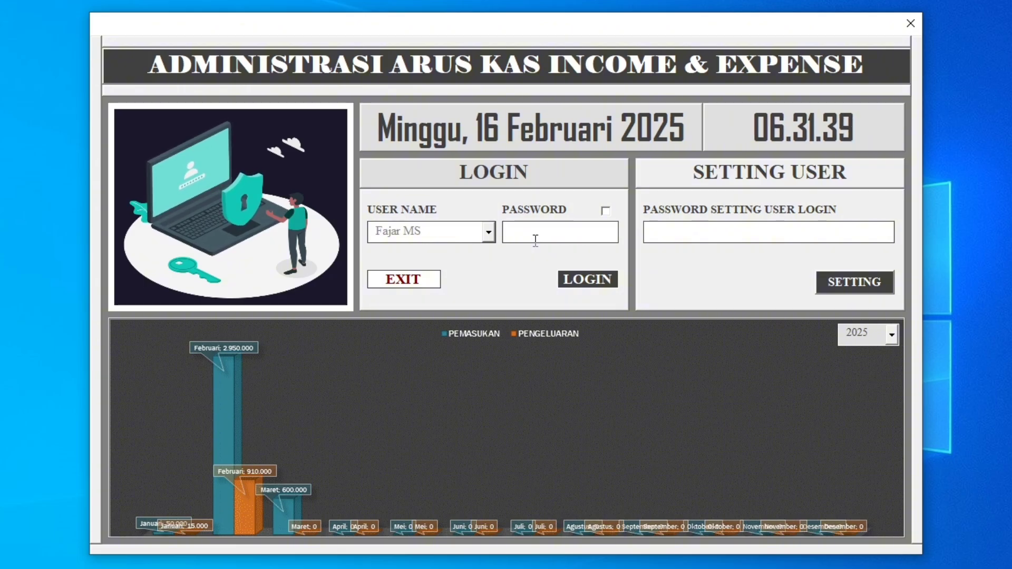
pyautogui.write('**')
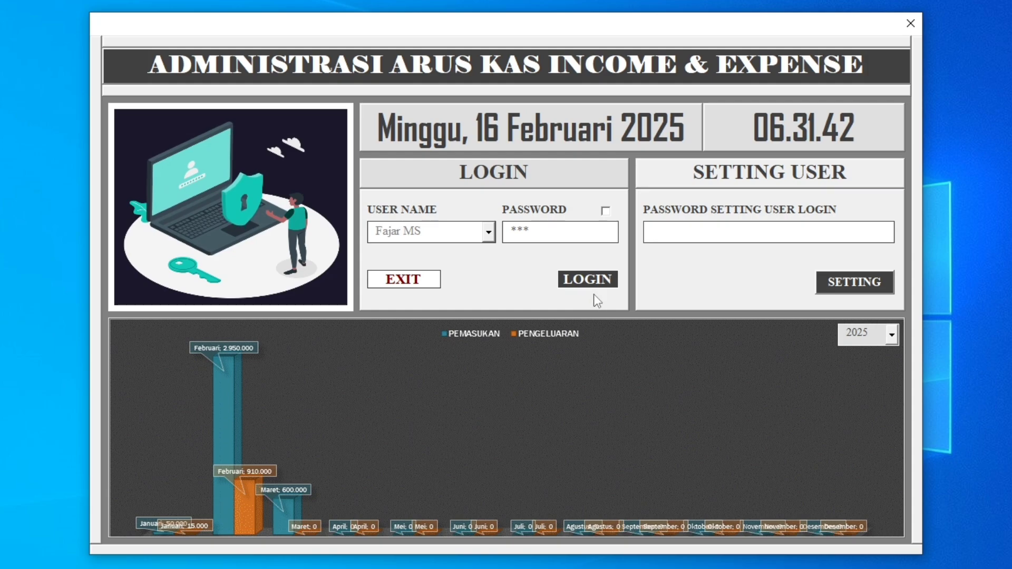
pyautogui.press('Return')
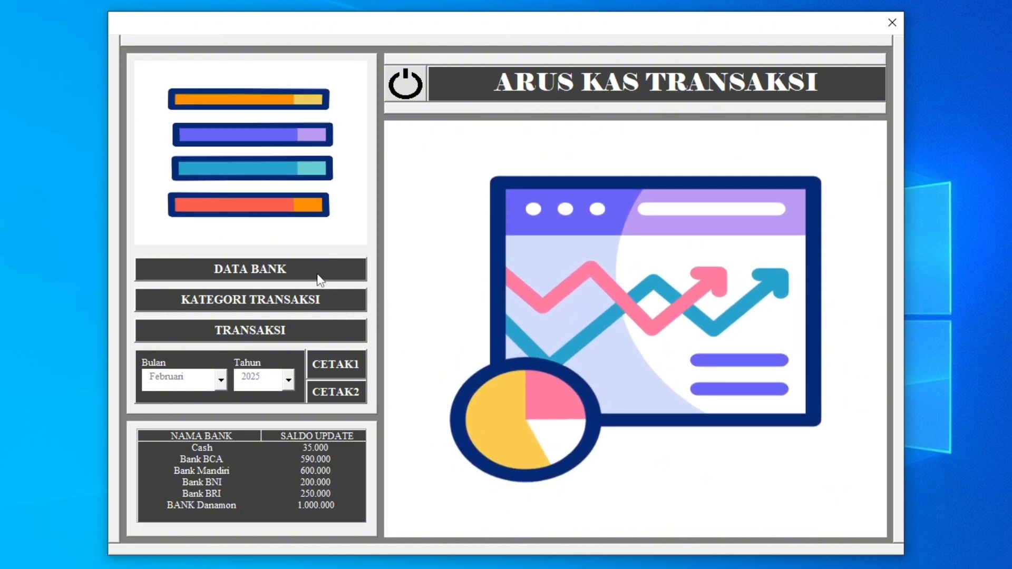
# Open the bank data form and examine the income and expense rows of the banks for Februari 2025.
pyautogui.click(273, 270)
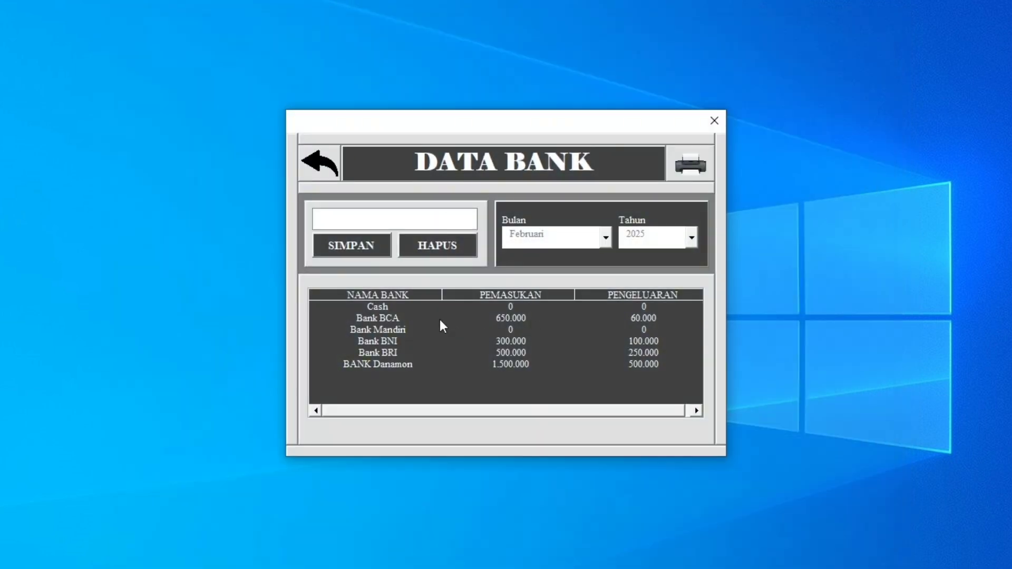
pyautogui.click(401, 309)
pyautogui.click(400, 322)
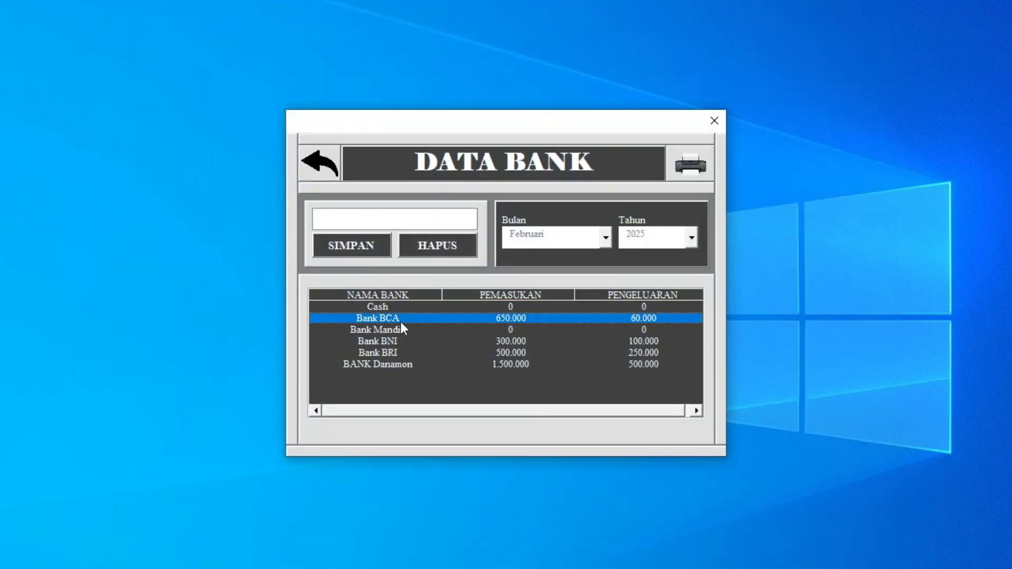
pyautogui.click(397, 329)
pyautogui.click(392, 352)
pyautogui.moveTo(393, 351); pyautogui.dragTo(495, 300)
pyautogui.click(395, 308)
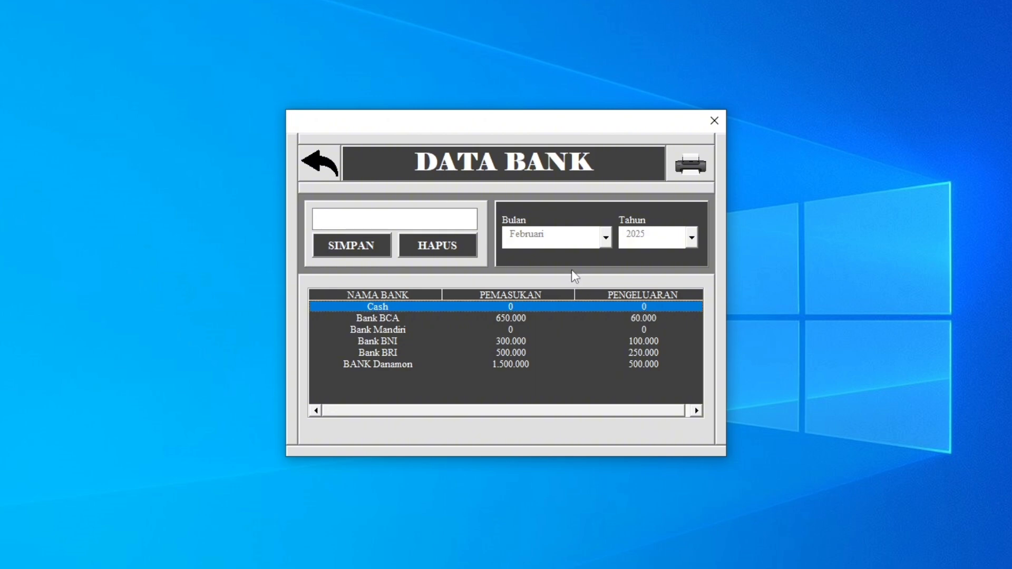
pyautogui.click(382, 321)
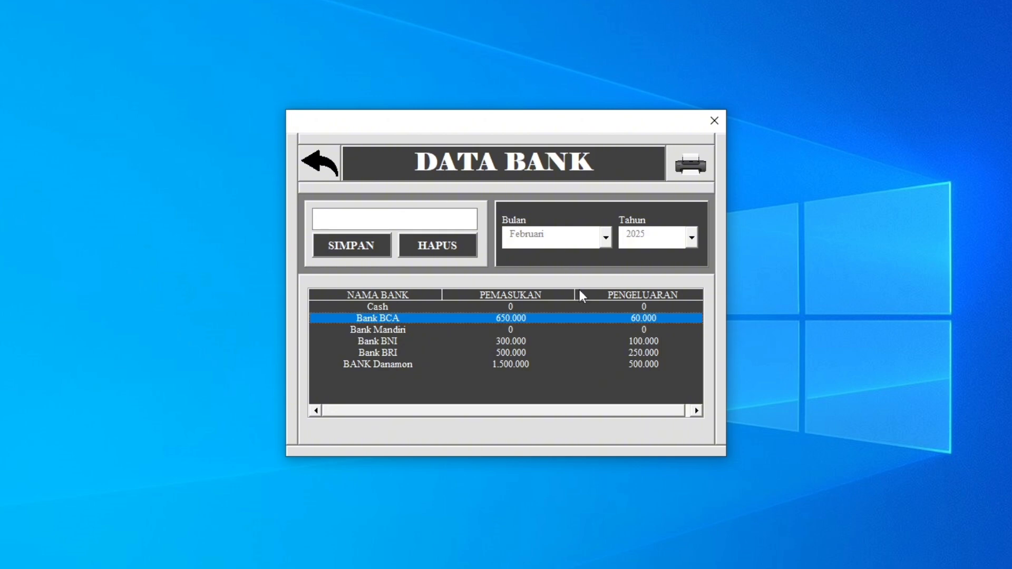
# Filter the bank income and expense list to the month Januari 2025.
pyautogui.click(606, 238)
pyautogui.click(605, 255)
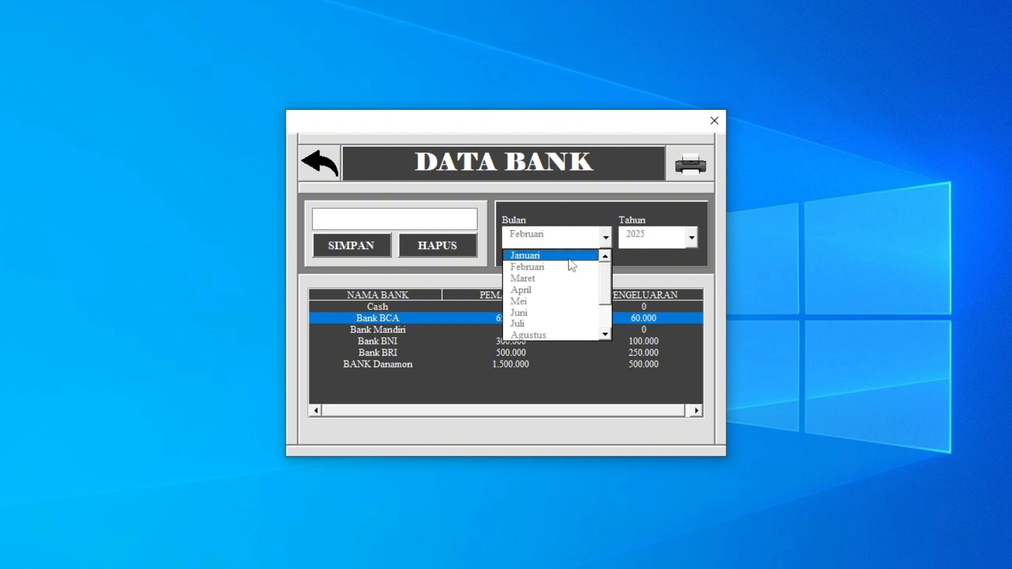
pyautogui.click(565, 257)
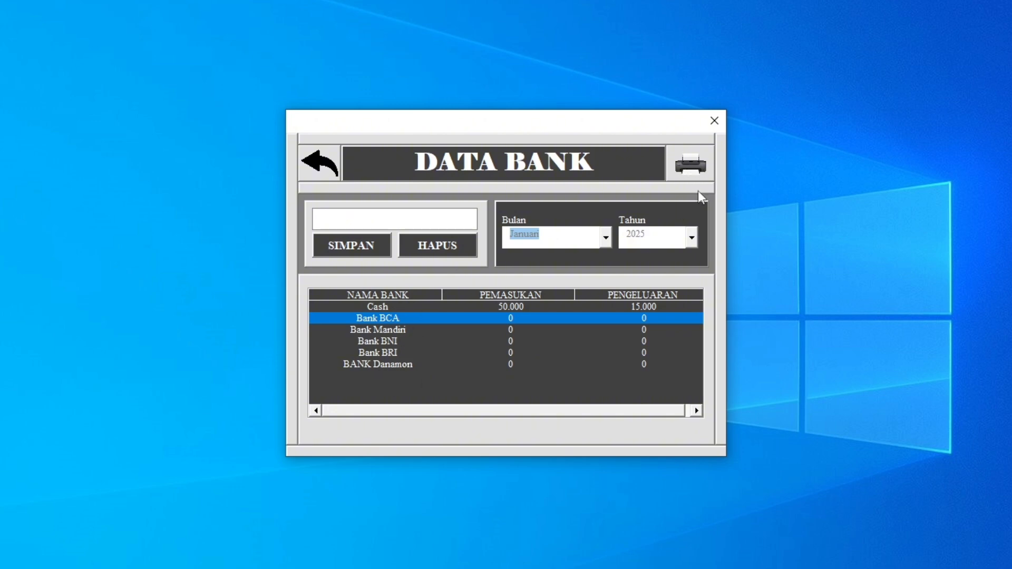
# Preview the printable cash-flow report by bank for Januari 2025 and for Februari 2025.
pyautogui.click(691, 165)
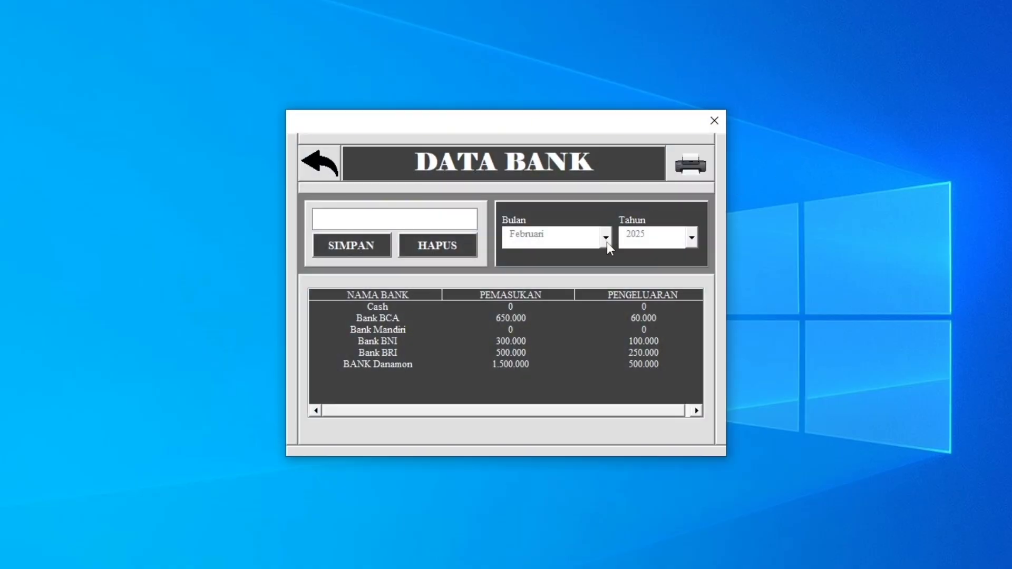
pyautogui.click(690, 172)
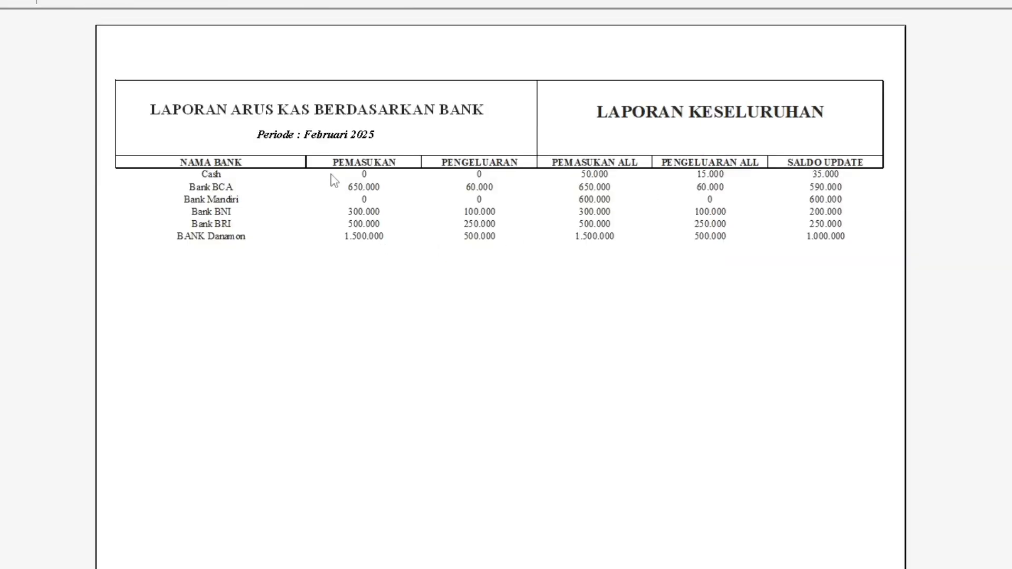
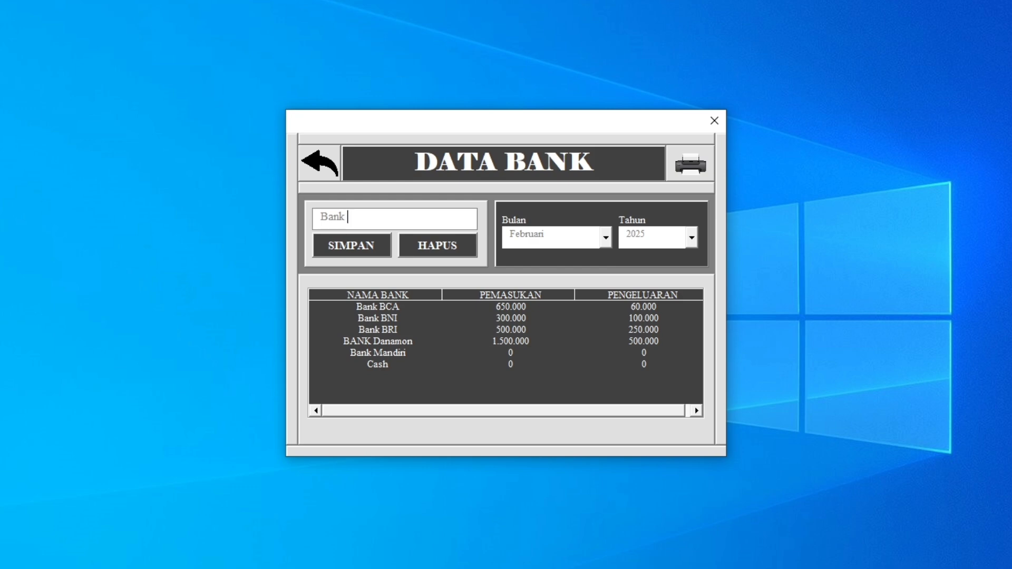
# Add a bank named Bank Jabar to the bank list and select its new row.
pyautogui.write('Jabar')
pyautogui.click(366, 257)
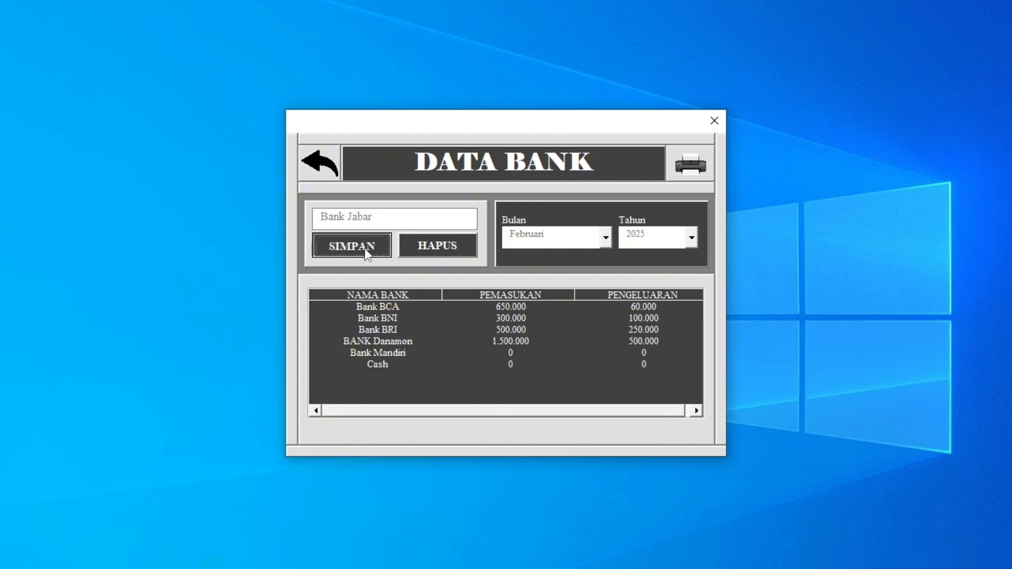
pyautogui.click(564, 350)
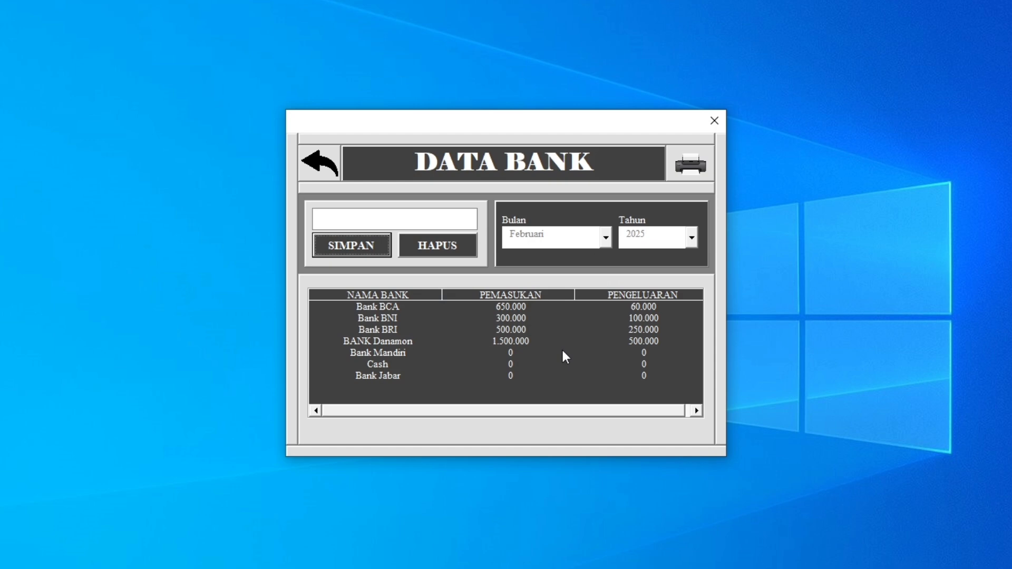
pyautogui.click(389, 378)
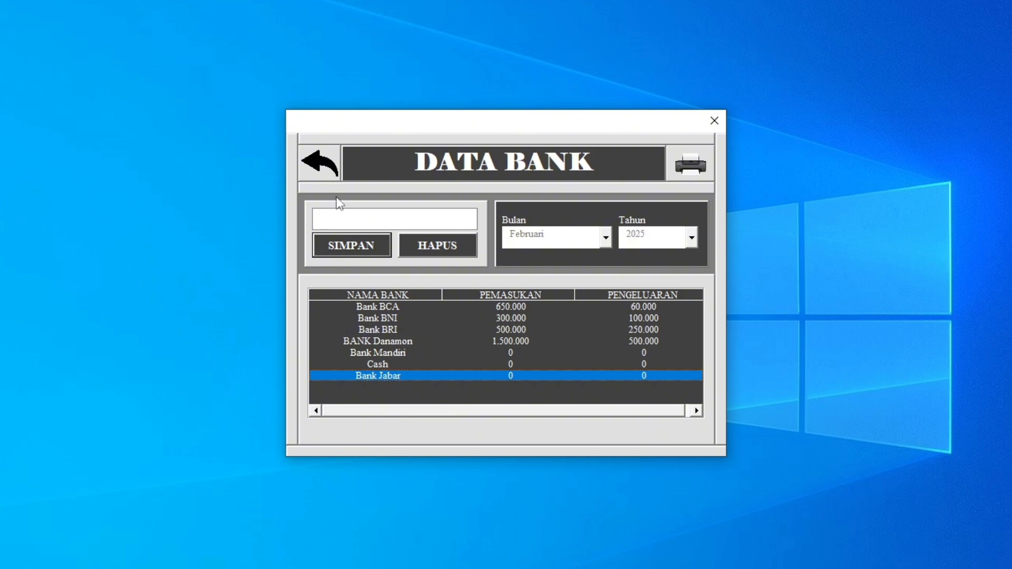
# Leave the bank data form, open the transaction categories and examine the existing income categories.
pyautogui.click(327, 177)
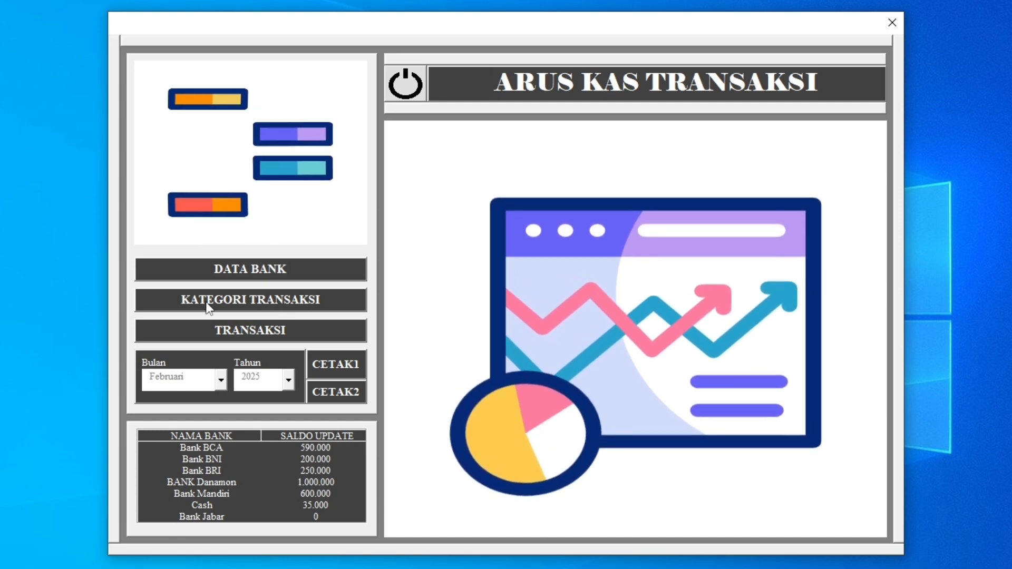
pyautogui.click(213, 301)
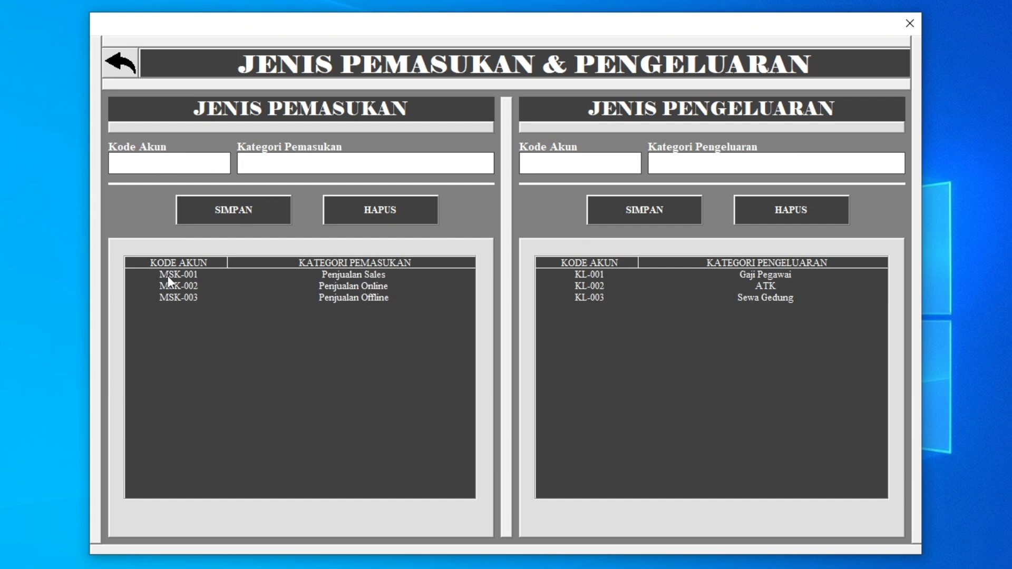
pyautogui.click(184, 277)
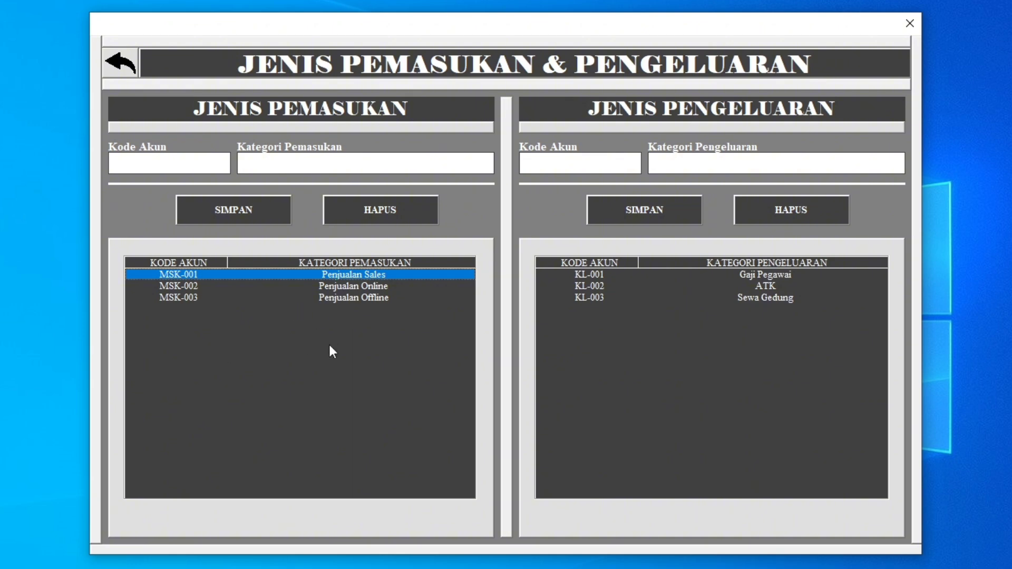
pyautogui.click(185, 300)
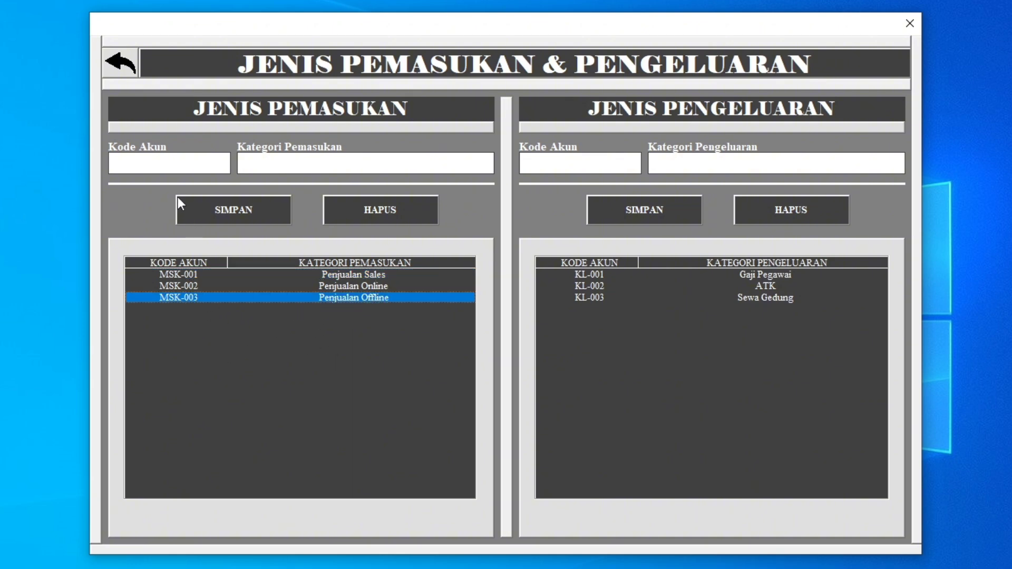
# Add the income category Penjualan Lainnya with the account code MSK-004 and select its row.
pyautogui.click(163, 164)
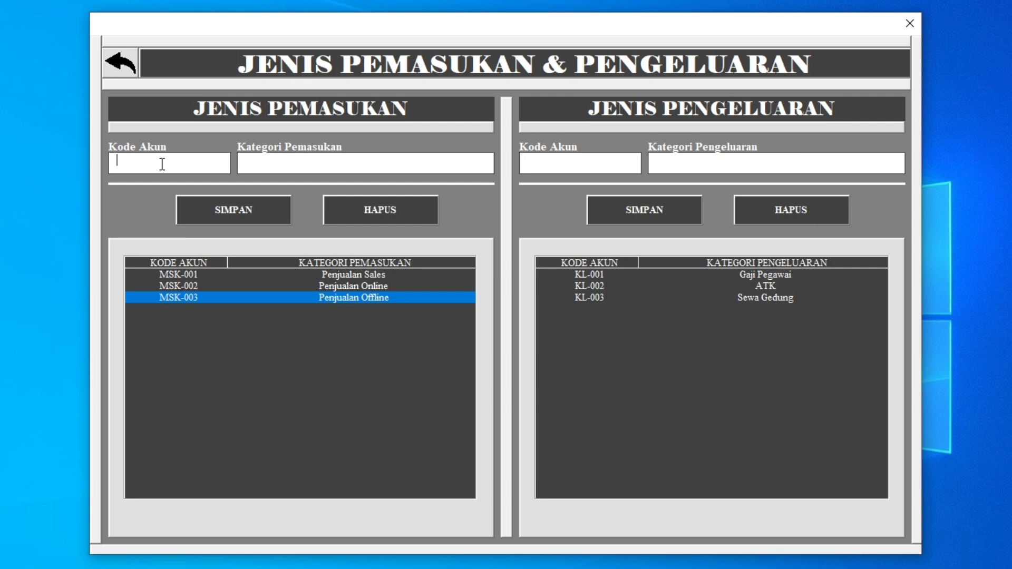
pyautogui.write('MSK')
pyautogui.write('-00')
pyautogui.write('4')
pyautogui.write('Penjua')
pyautogui.write('lan lainn')
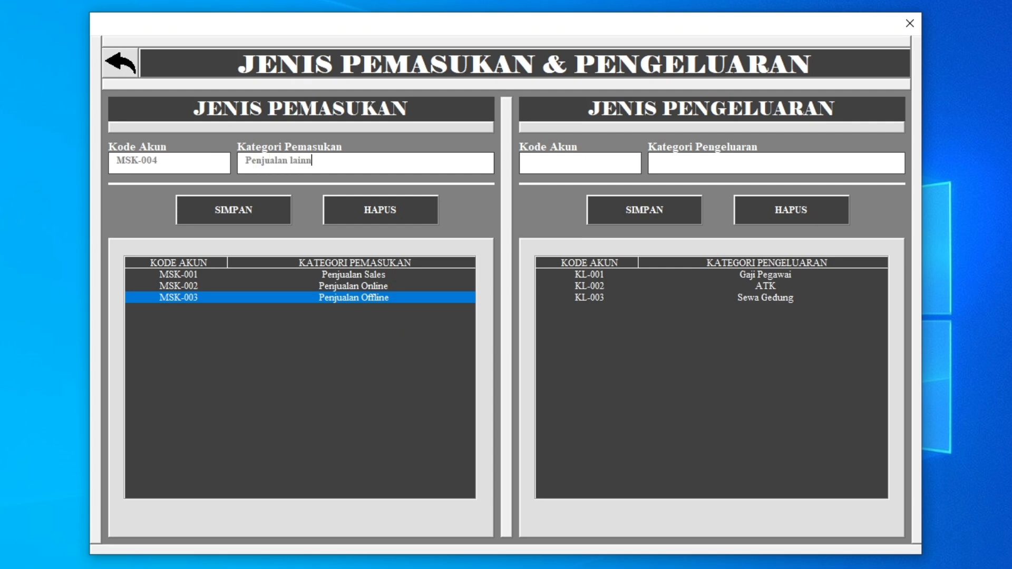
pyautogui.write('ya')
pyautogui.click(295, 161)
pyautogui.press('BackSpace')
pyautogui.write('L')
pyautogui.click(231, 213)
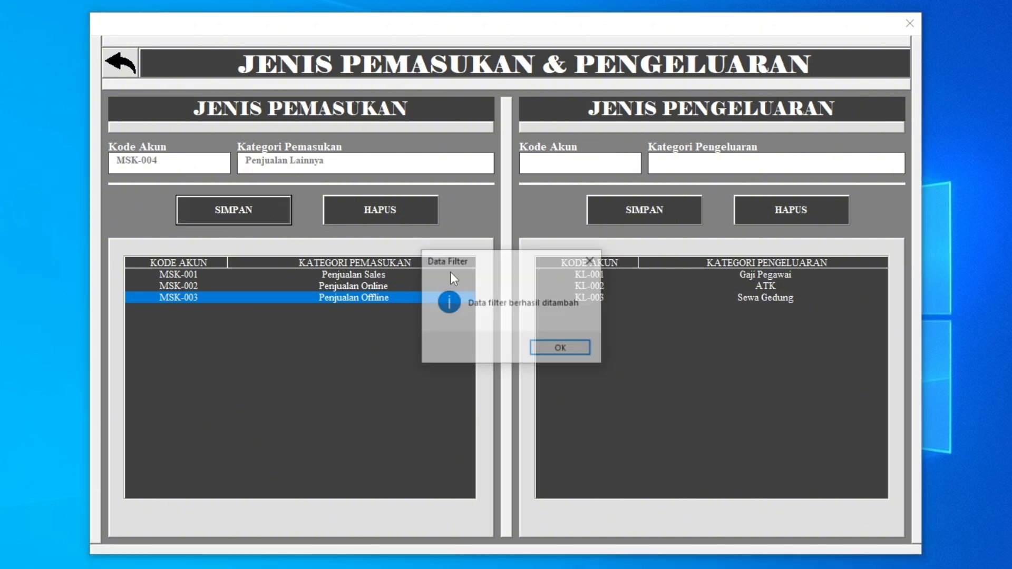
pyautogui.click(569, 349)
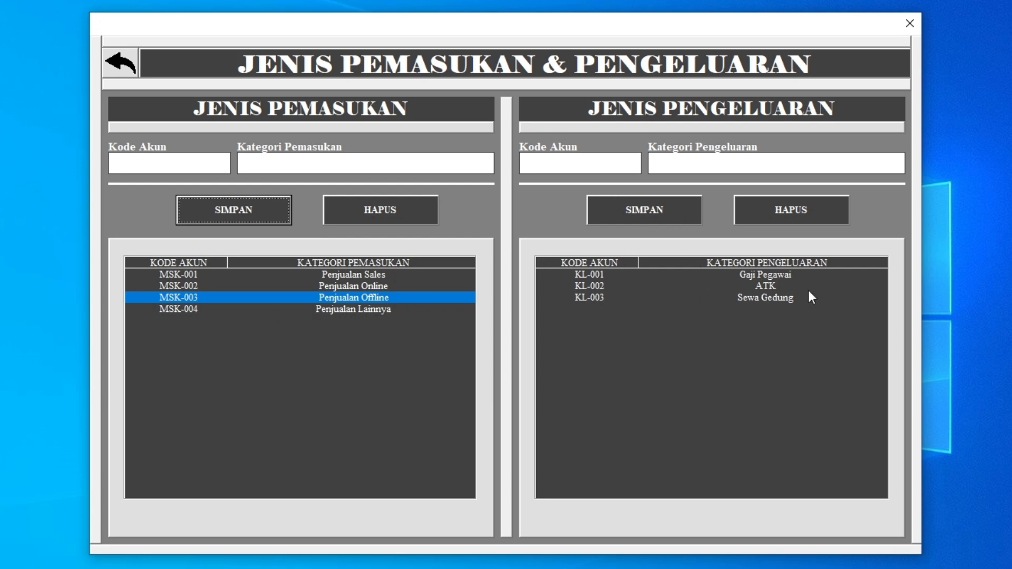
pyautogui.click(332, 310)
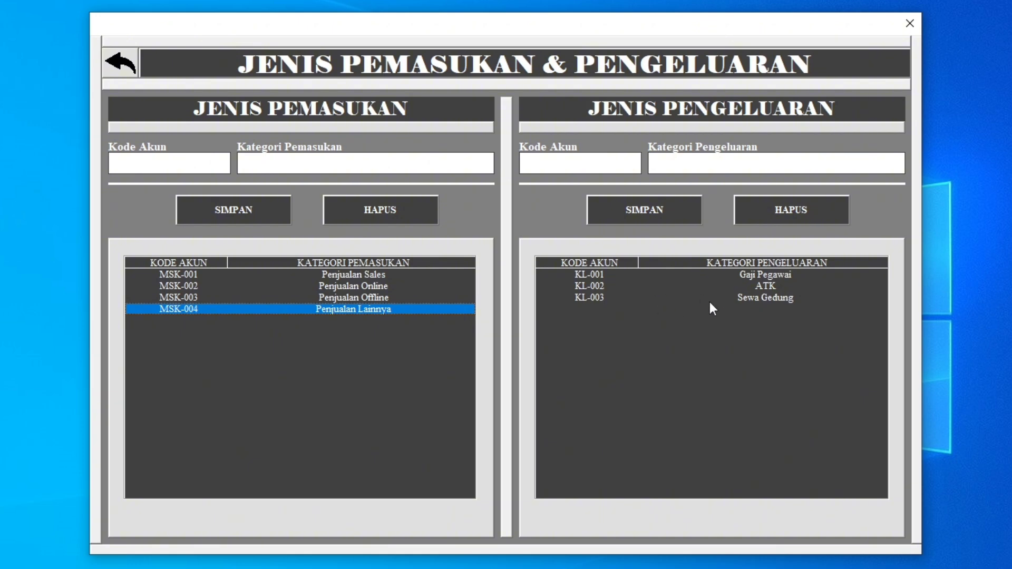
# Look through the existing expense categories and enter the account code KL-004 for a new expense category.
pyautogui.click(747, 277)
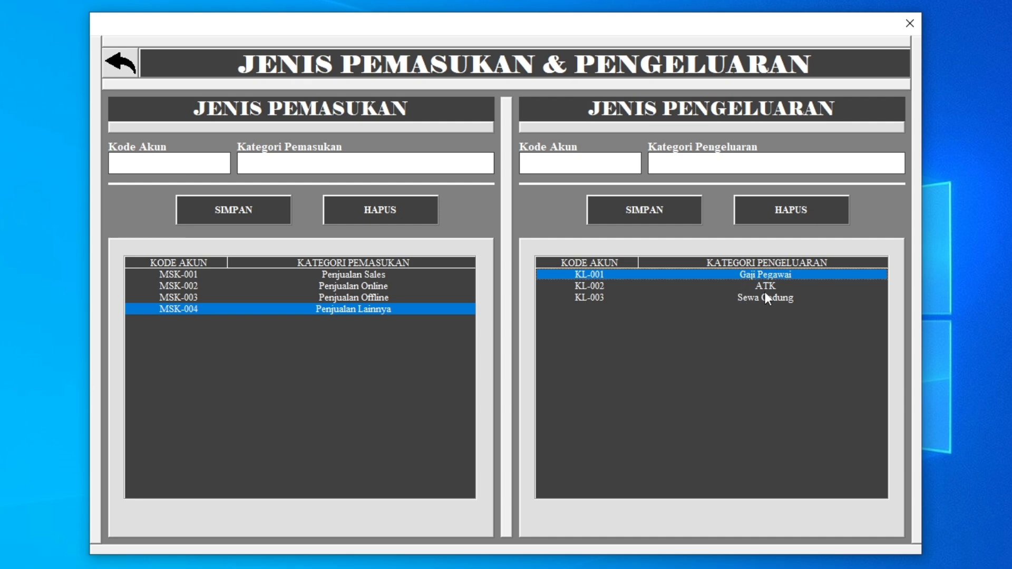
pyautogui.click(766, 289)
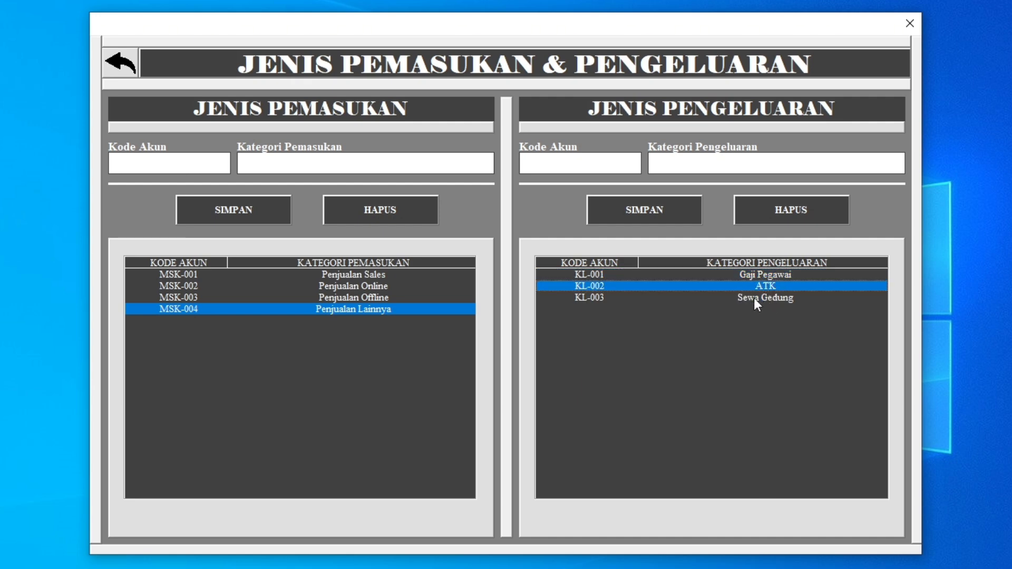
pyautogui.click(754, 299)
pyautogui.click(567, 168)
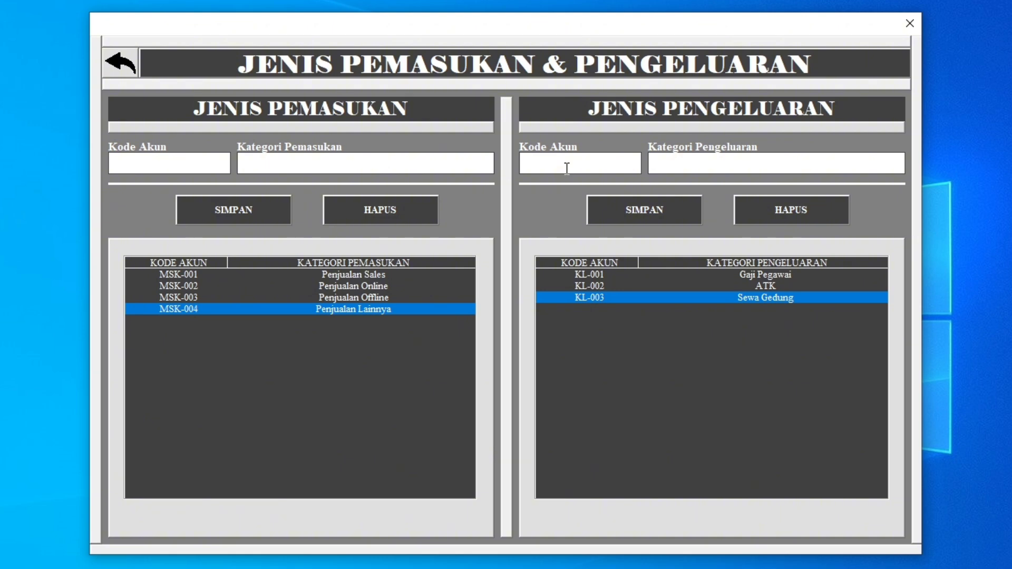
pyautogui.write('KL-004')
# Name the new expense category Bahan Baku and save it.
pyautogui.click(678, 163)
pyautogui.write('Pembelian Bahan')
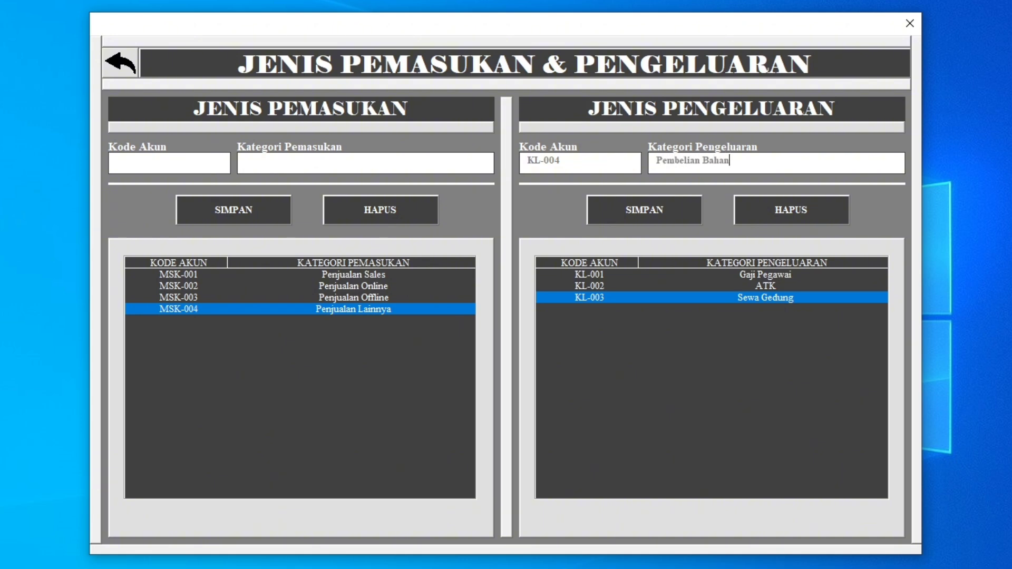
pyautogui.write(' BNaku')
pyautogui.press('BackSpace')
pyautogui.press('BackSpace')
pyautogui.press('BackSpace')
pyautogui.press('BackSpace')
pyautogui.press('BackSpace')
pyautogui.press('BackSpace')
pyautogui.press('BackSpace')
pyautogui.press('BackSpace')
pyautogui.press('BackSpace')
pyautogui.press('BackSpace')
pyautogui.press('BackSpace')
pyautogui.press('BackSpace')
pyautogui.press('BackSpace')
pyautogui.press('BackSpace')
pyautogui.press('BackSpace')
pyautogui.press('BackSpace')
pyautogui.press('BackSpace')
pyautogui.press('BackSpace')
pyautogui.press('BackSpace')
pyautogui.press('BackSpace')
pyautogui.press('BackSpace')
pyautogui.write('Bahan Baku')
pyautogui.click(651, 212)
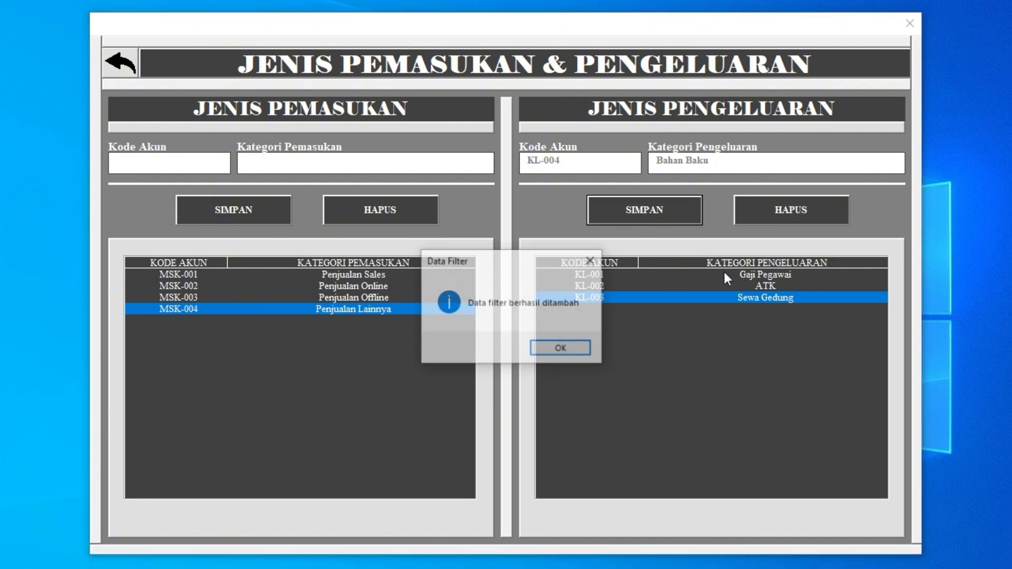
pyautogui.click(562, 349)
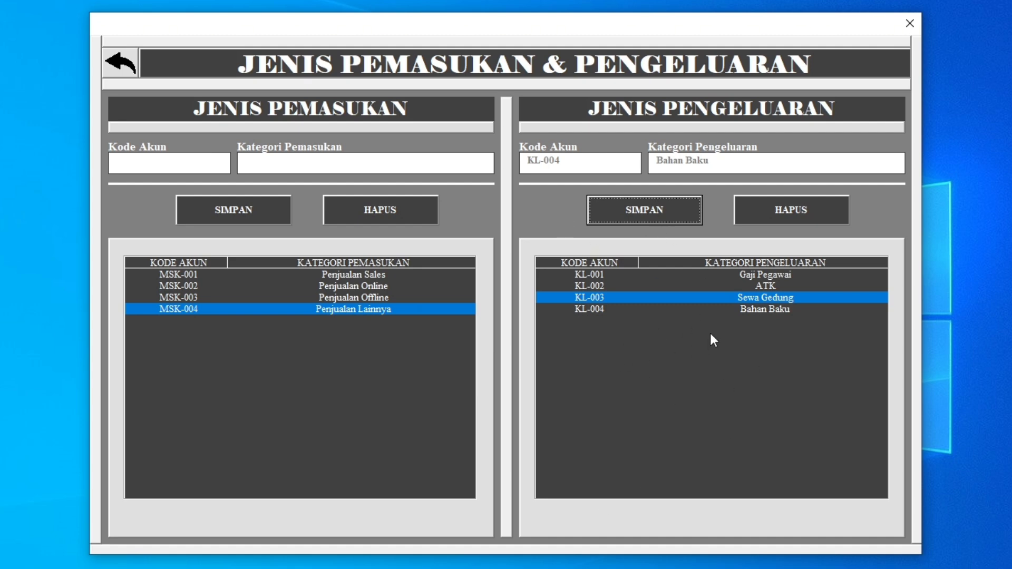
# Add another expense category named Bahan Baku1 with the account code KL-005.
pyautogui.click(615, 167)
pyautogui.click(574, 166)
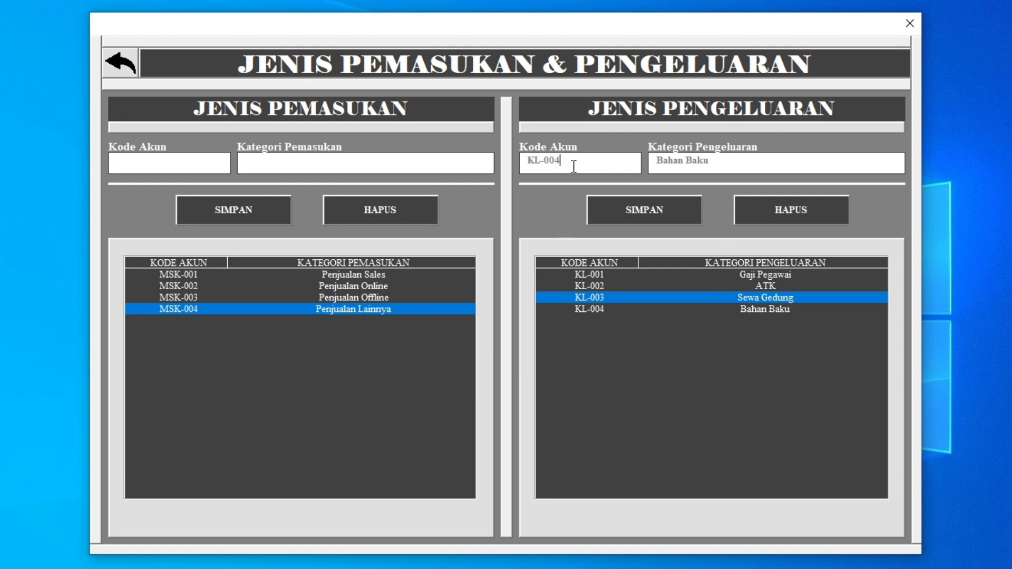
pyautogui.press('BackSpace')
pyautogui.write('5')
pyautogui.click(739, 162)
pyautogui.write('1')
pyautogui.click(669, 210)
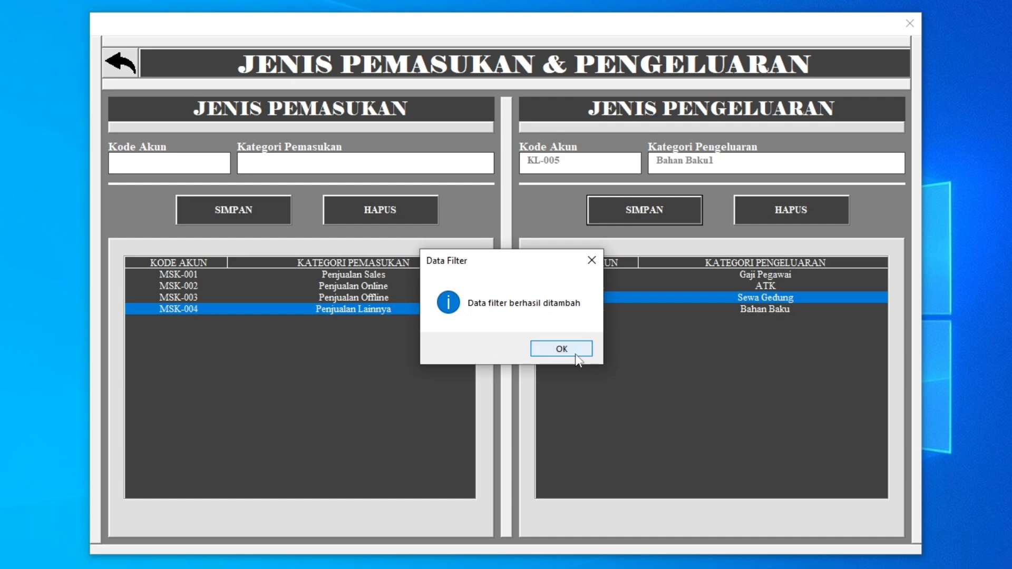
pyautogui.click(585, 349)
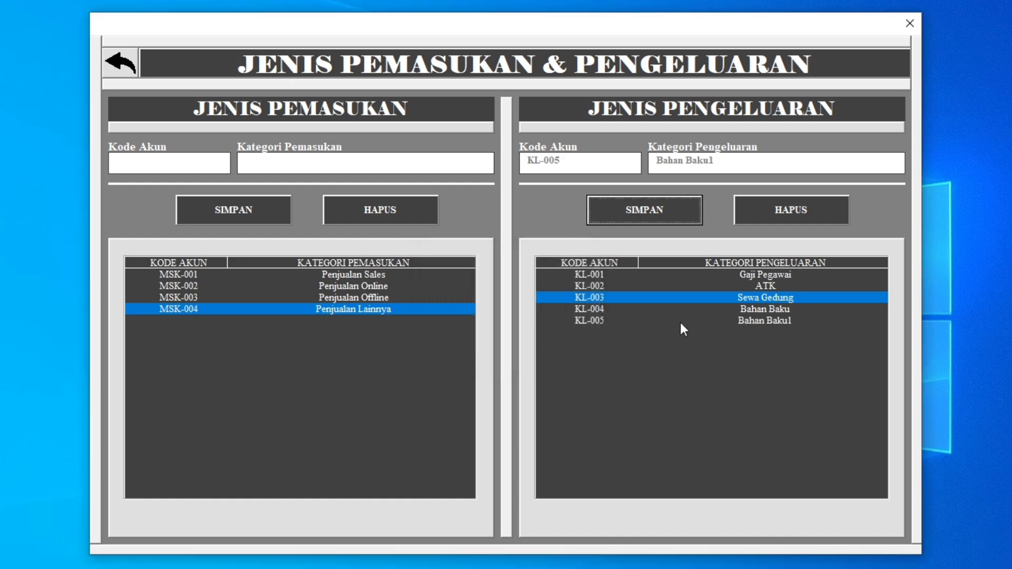
# Delete the expense category Bahan Baku1 with the account code KL-005 and confirm the deletion.
pyautogui.click(745, 321)
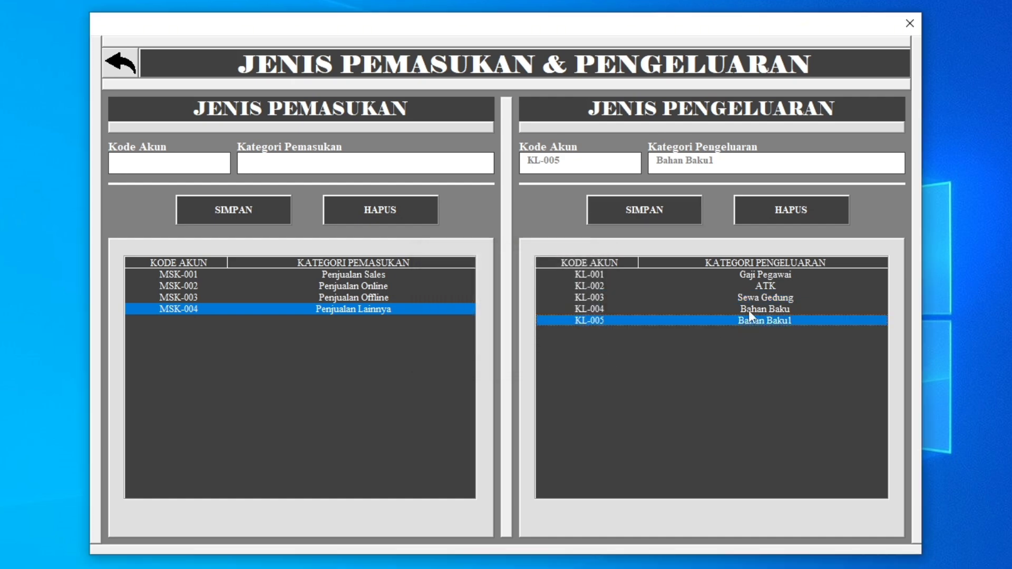
pyautogui.click(771, 211)
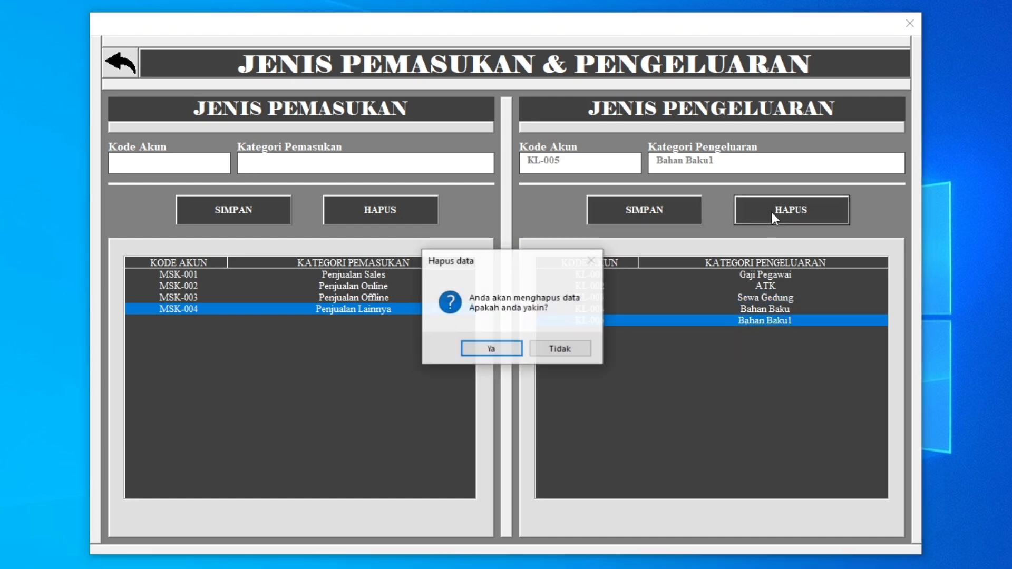
pyautogui.click(494, 348)
pyautogui.click(557, 349)
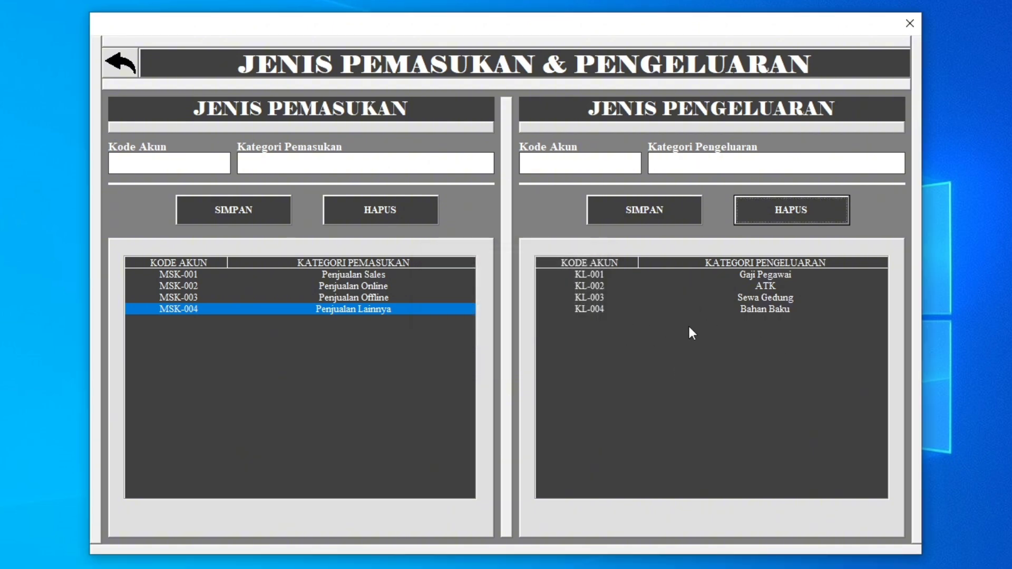
pyautogui.click(368, 308)
pyautogui.click(375, 214)
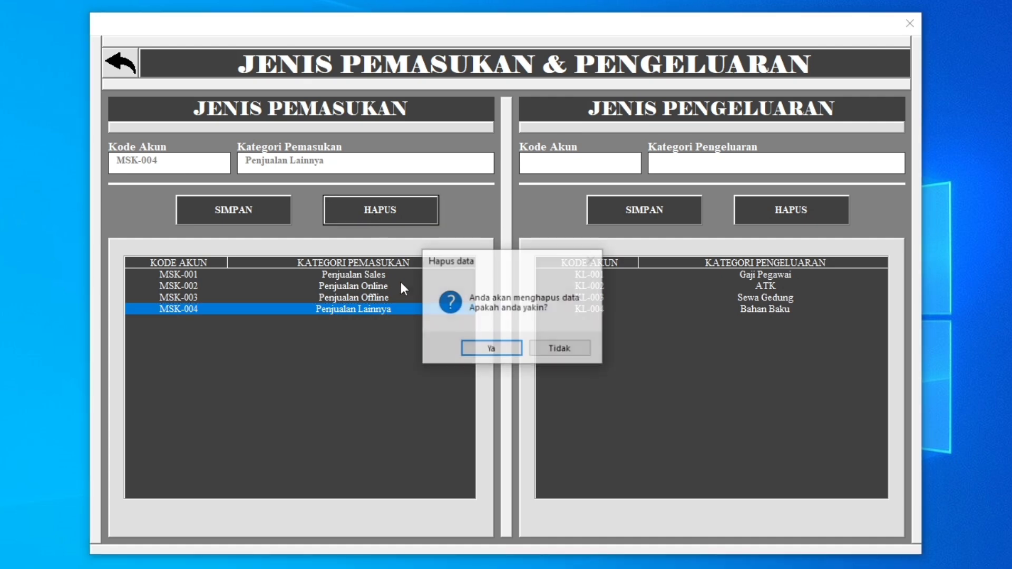
pyautogui.moveTo(528, 262); pyautogui.dragTo(389, 192)
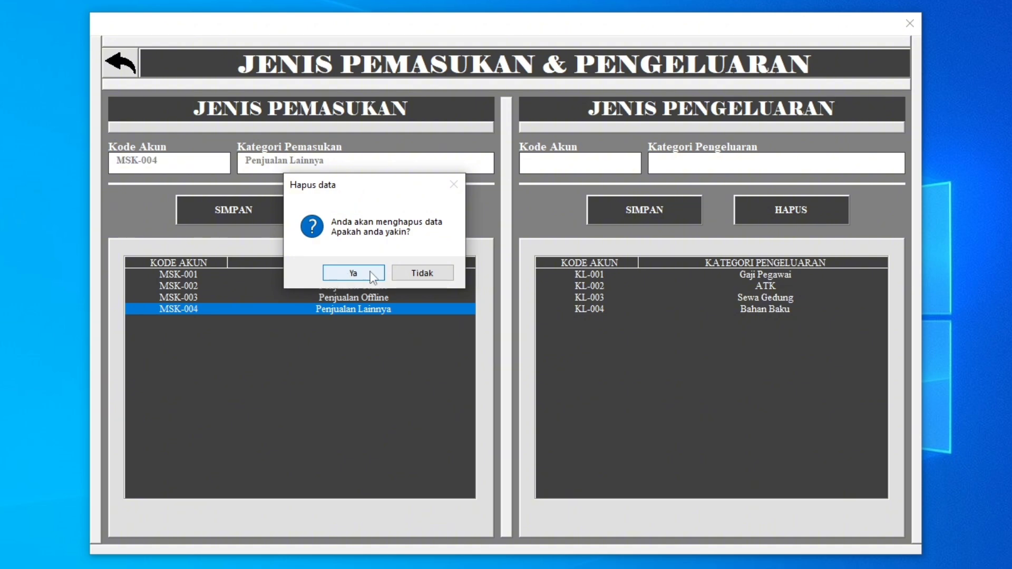
pyautogui.moveTo(394, 189); pyautogui.dragTo(517, 219)
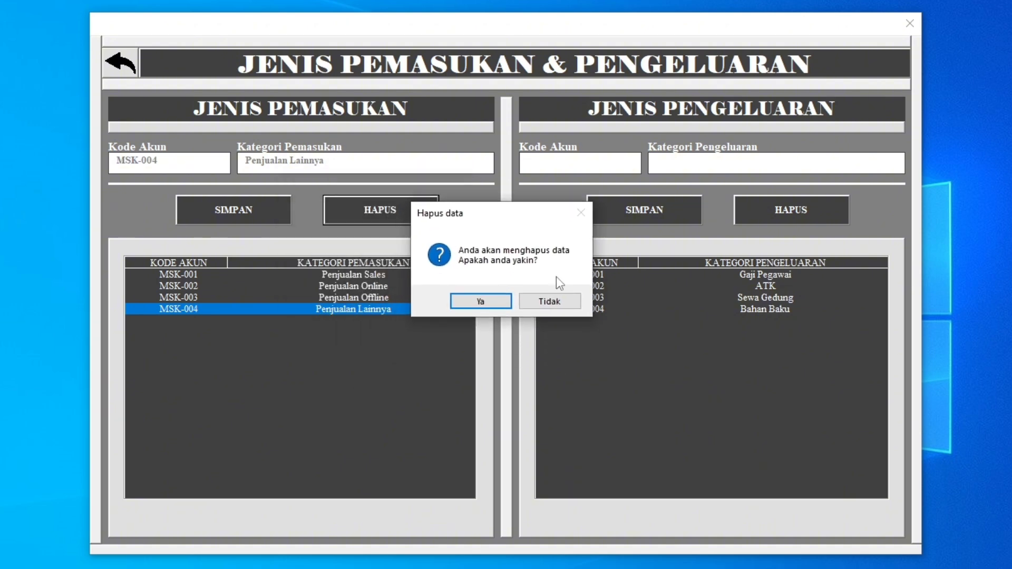
pyautogui.click(546, 304)
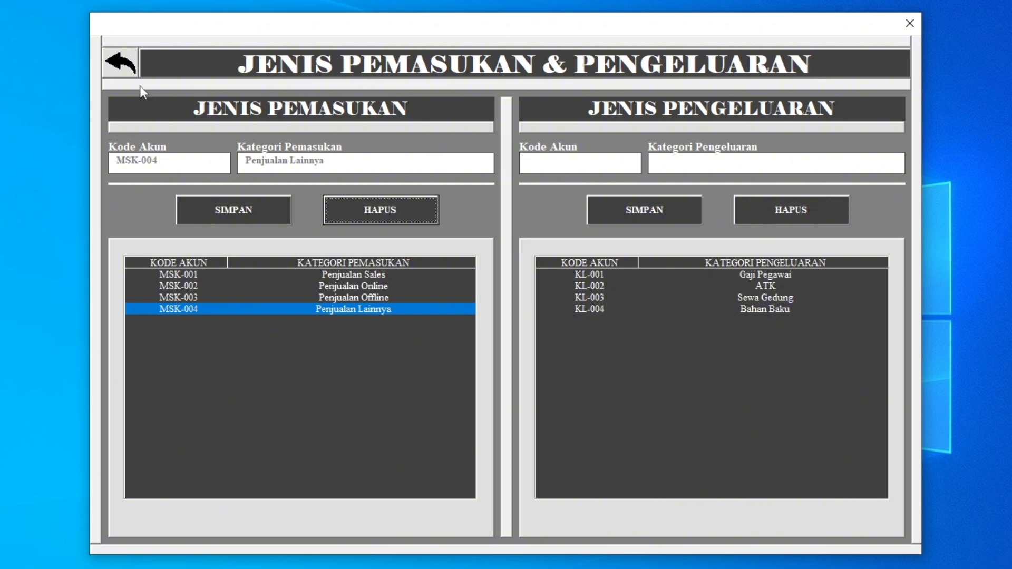
# Leave the category form, view the transaction form briefly and check the Bank Jabar entry in the main balance list.
pyautogui.click(130, 74)
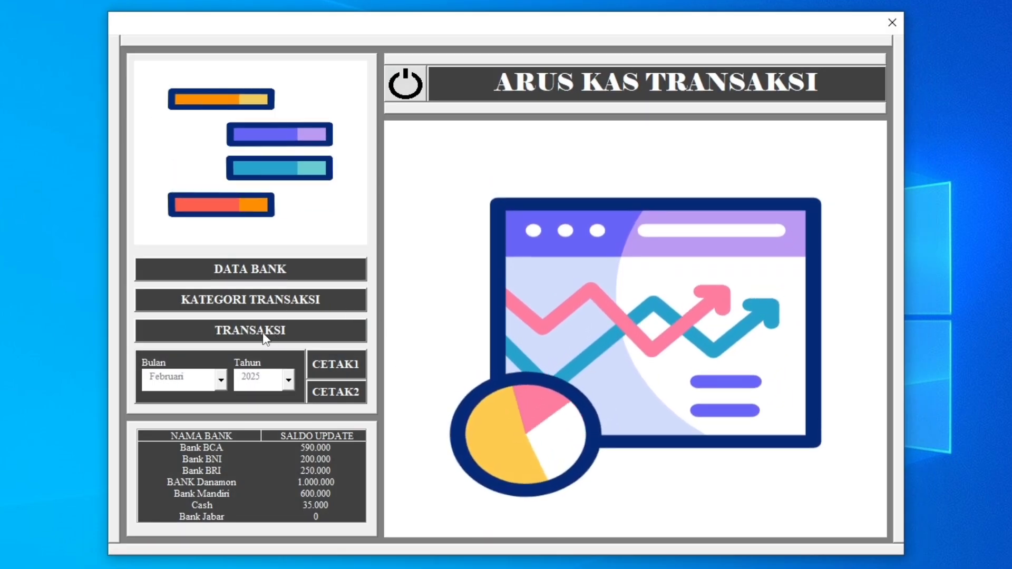
pyautogui.click(264, 334)
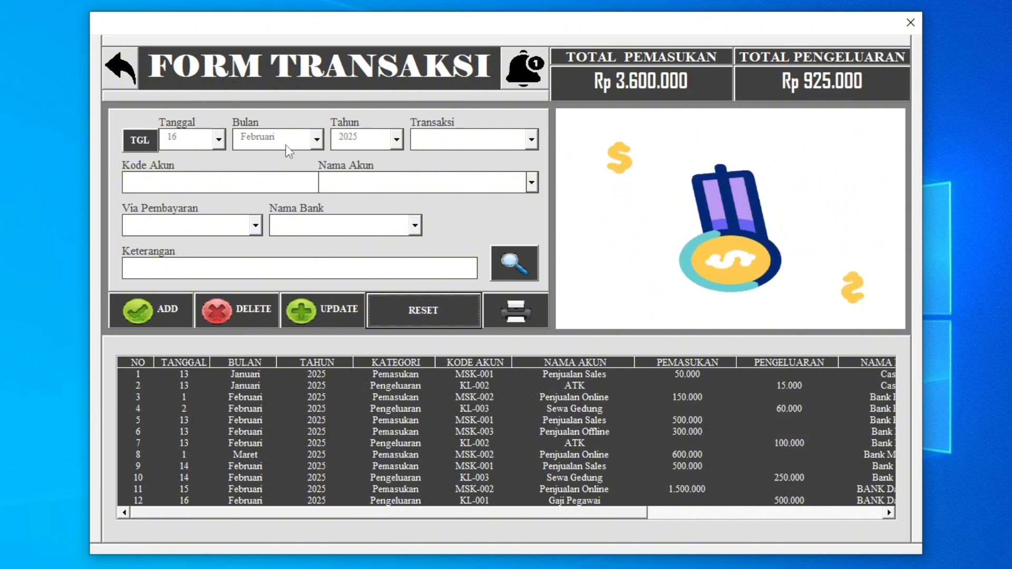
pyautogui.click(124, 81)
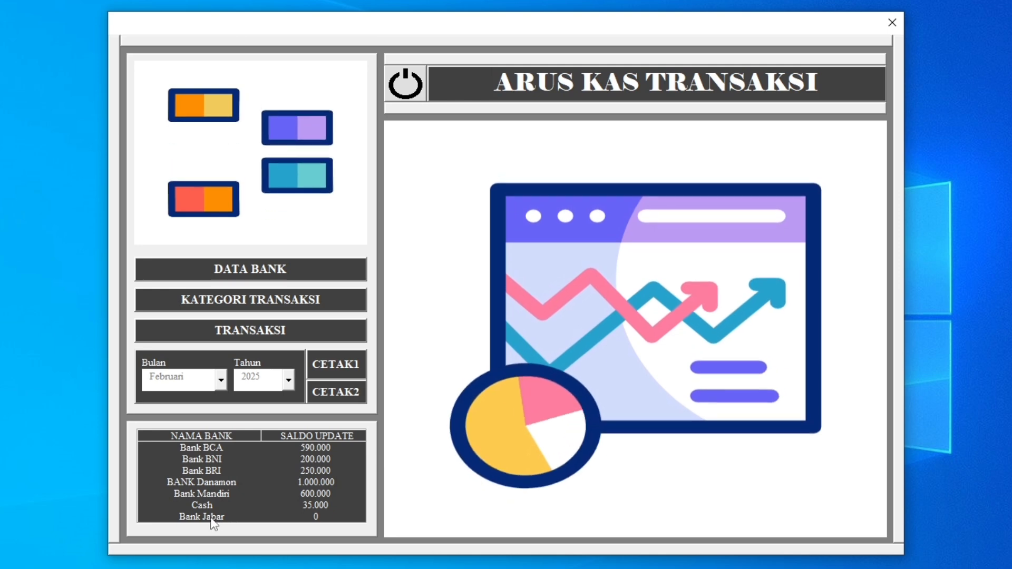
pyautogui.click(210, 517)
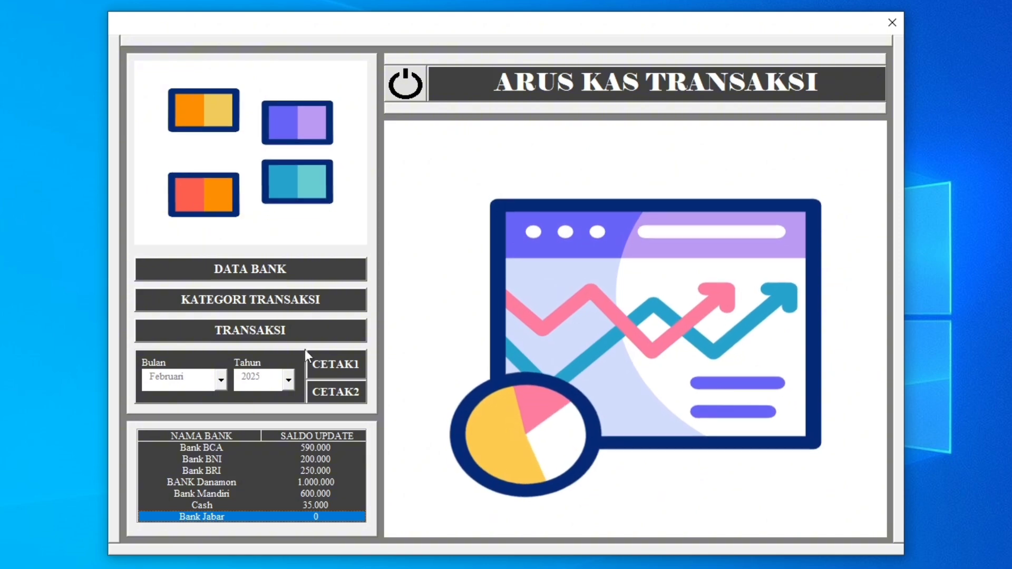
# Start a transaction dated 17 Februari 2025, set its type to Pemasukan and check the available income accounts.
pyautogui.click(329, 340)
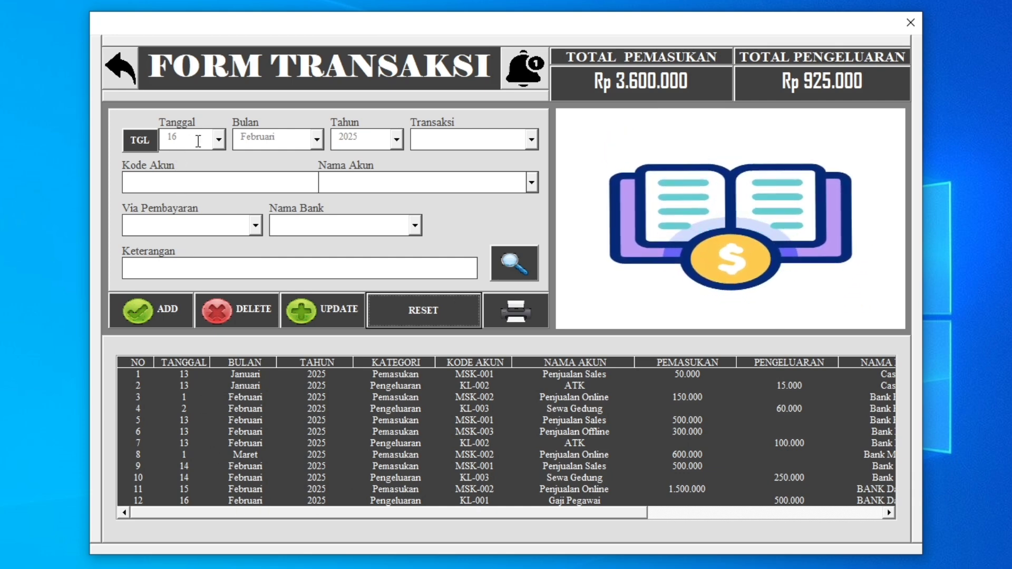
pyautogui.click(140, 140)
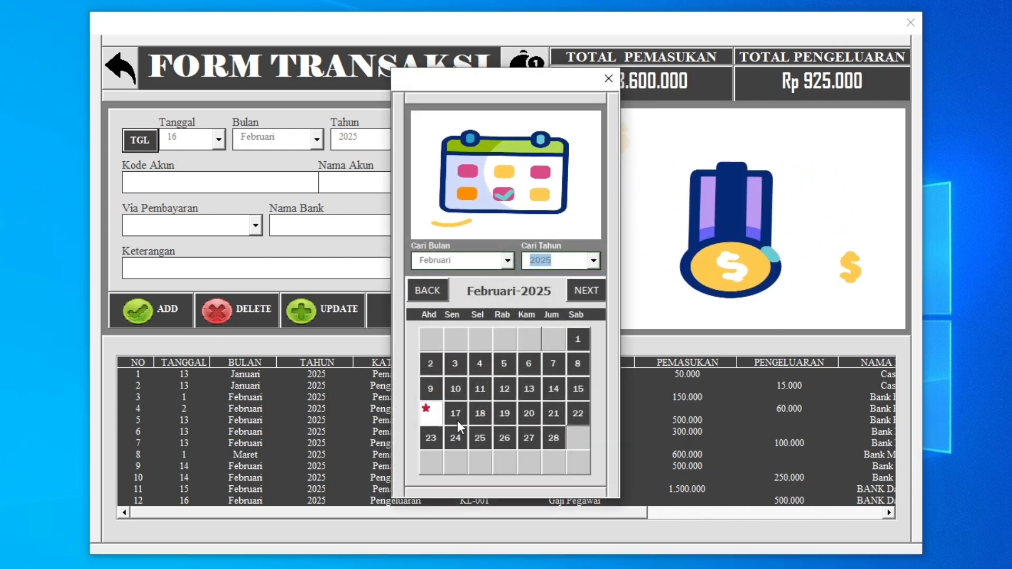
pyautogui.click(448, 414)
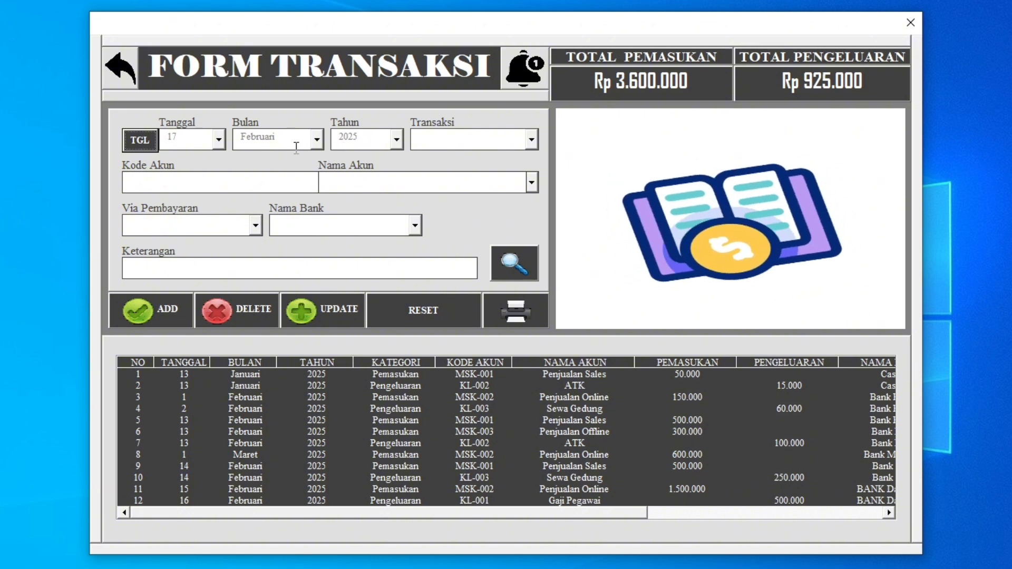
pyautogui.click(532, 143)
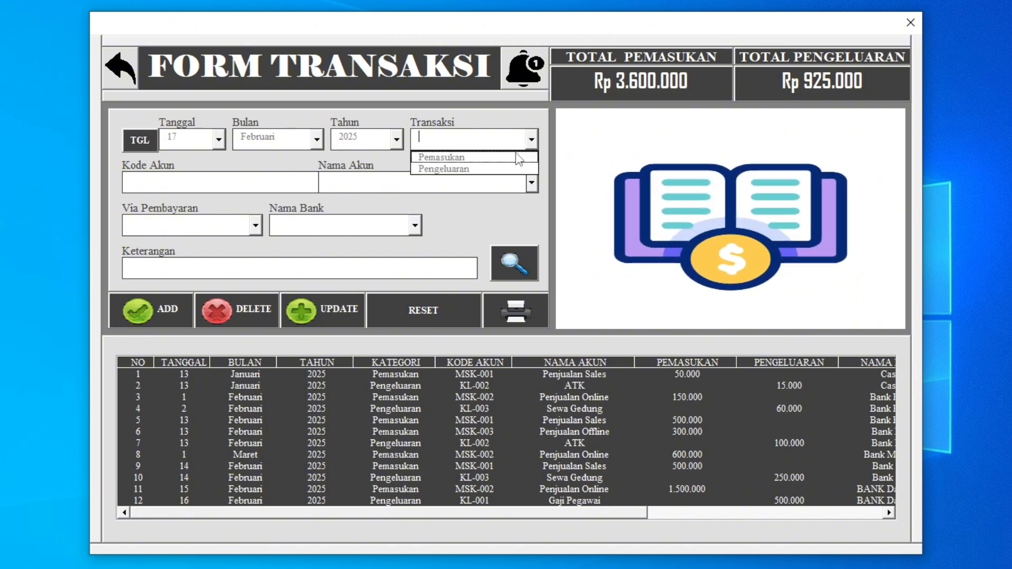
pyautogui.click(442, 158)
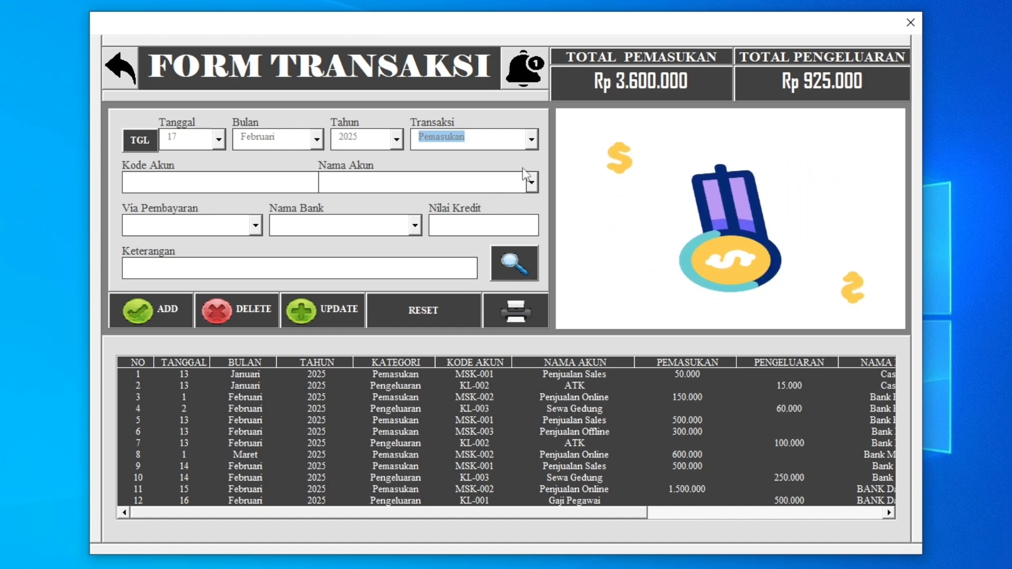
pyautogui.click(532, 183)
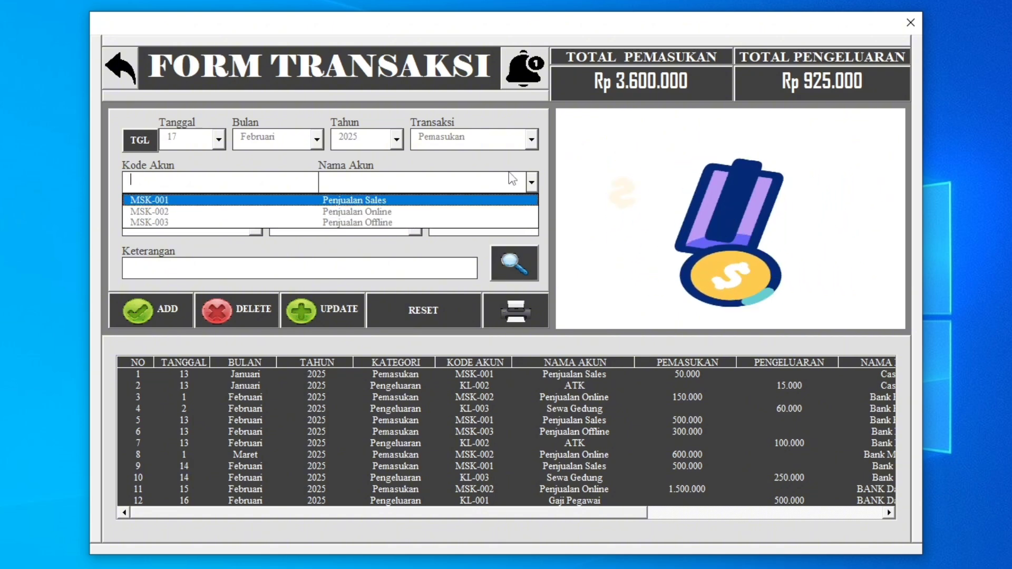
# Switch the transaction type to Pengeluaran and check which expense accounts are offered.
pyautogui.click(532, 140)
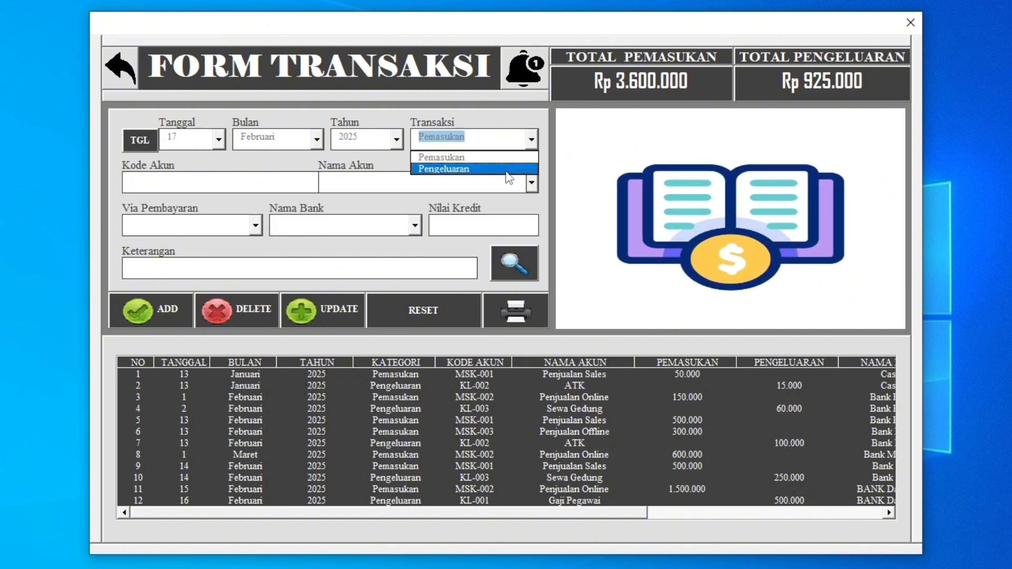
pyautogui.click(506, 167)
pyautogui.click(532, 182)
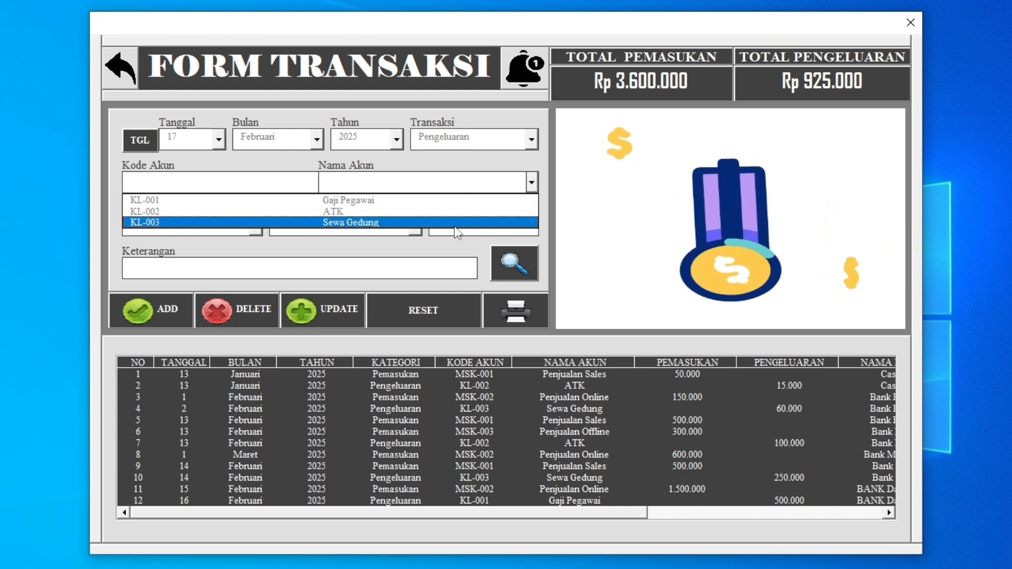
pyautogui.click(531, 185)
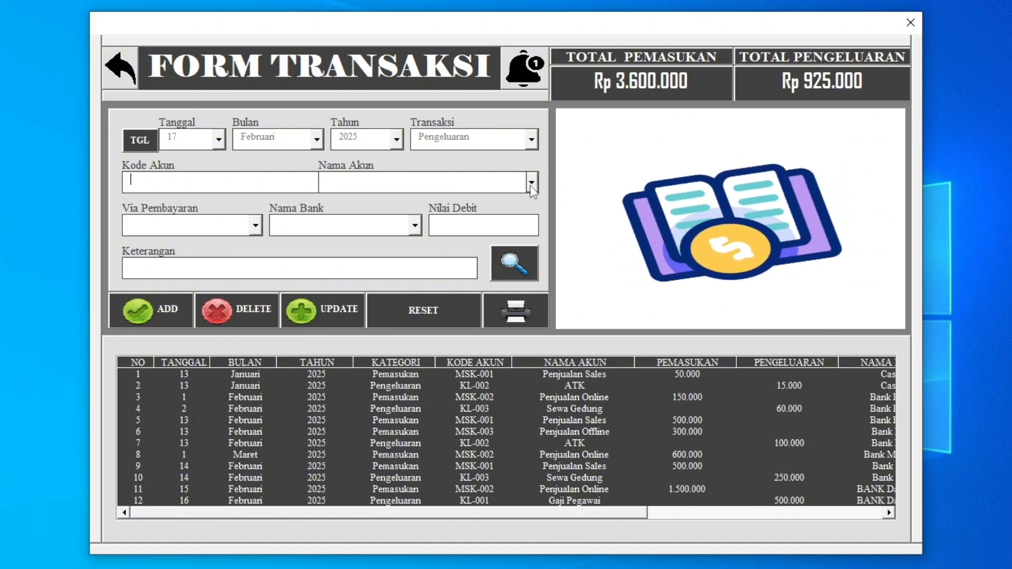
pyautogui.click(533, 140)
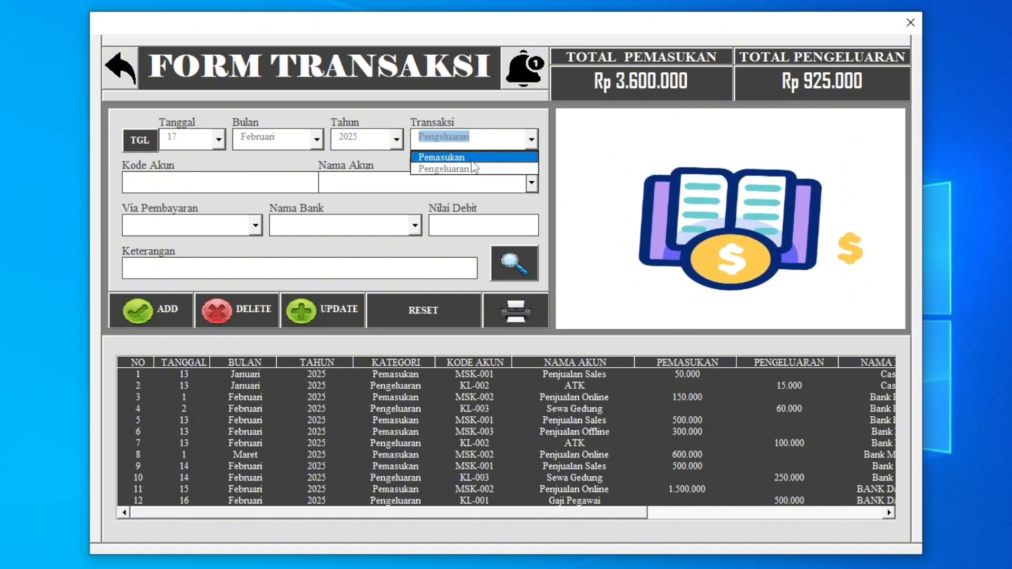
# Leave the transaction form and check the Bahan Baku entry (KL-004) among the expense categories.
pyautogui.click(105, 84)
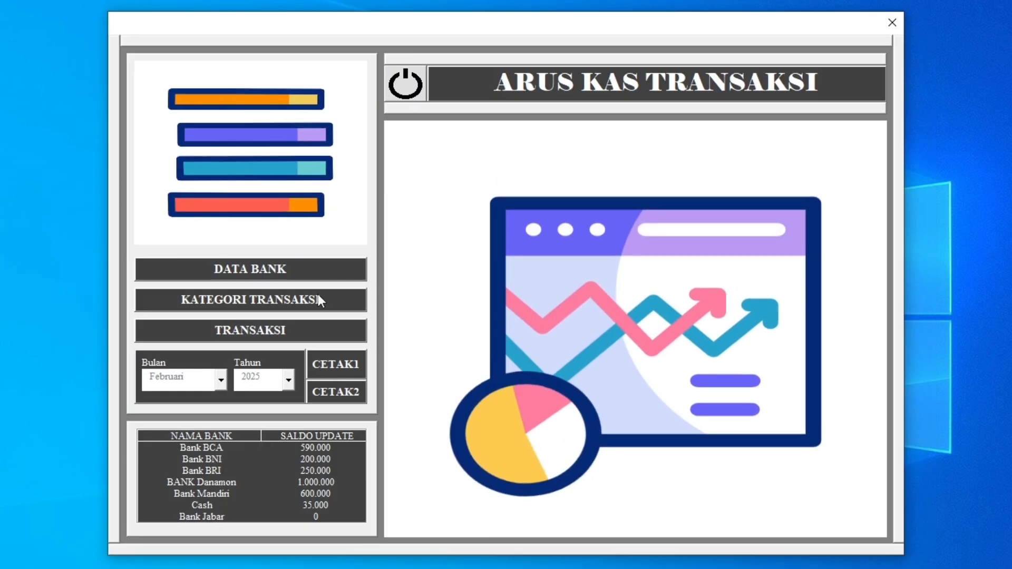
pyautogui.click(303, 306)
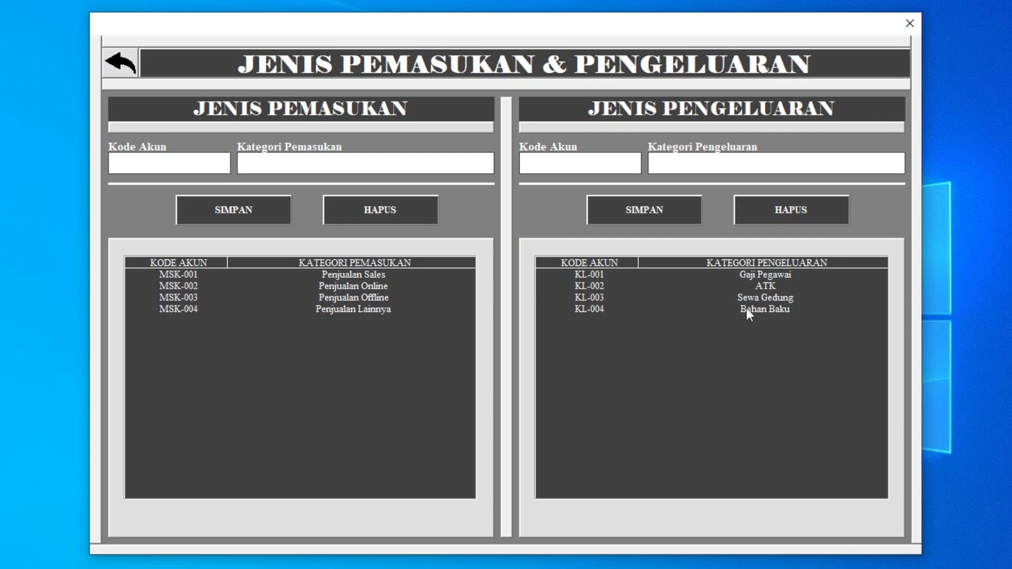
pyautogui.click(747, 308)
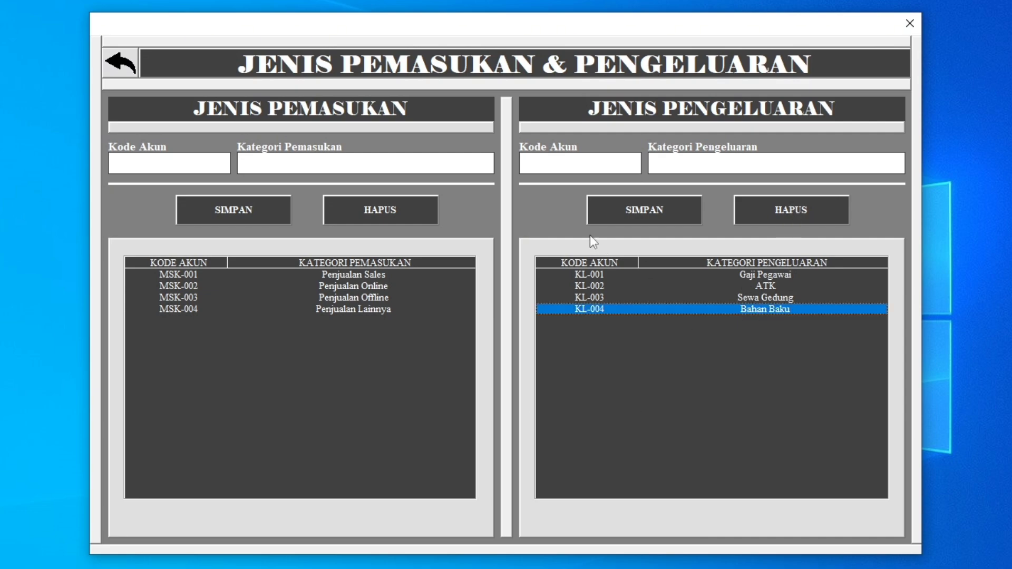
pyautogui.click(131, 73)
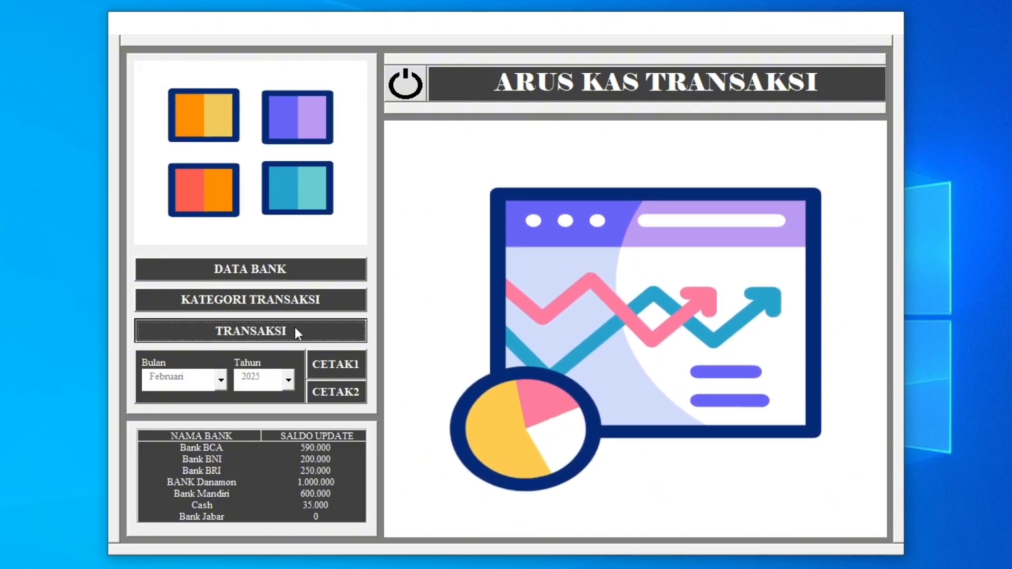
# Reopen the transaction form, choose Pengeluaran and recheck its account list for the Bahan Baku category.
pyautogui.click(294, 330)
pyautogui.click(531, 143)
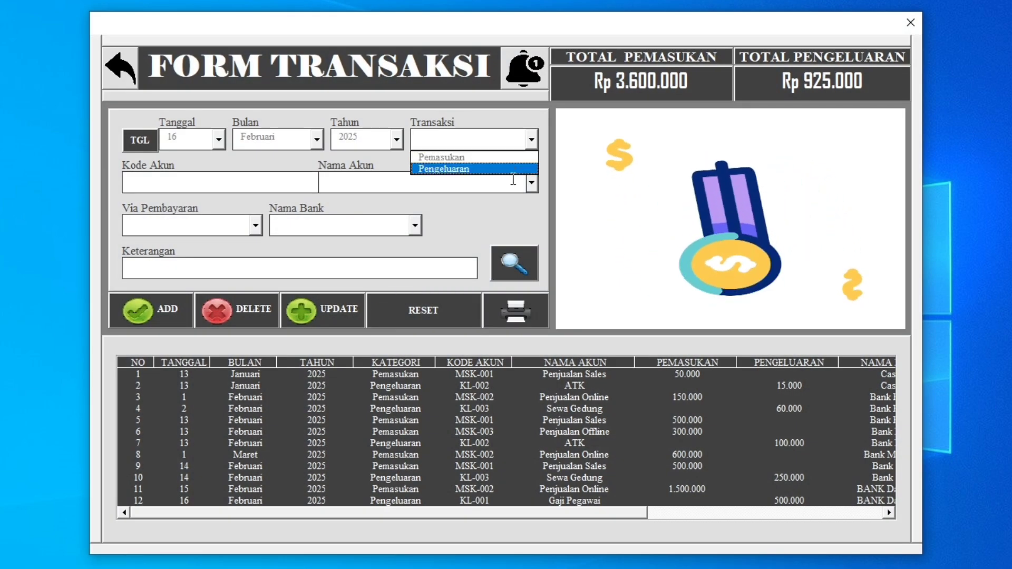
pyautogui.click(513, 180)
pyautogui.click(531, 139)
pyautogui.click(448, 167)
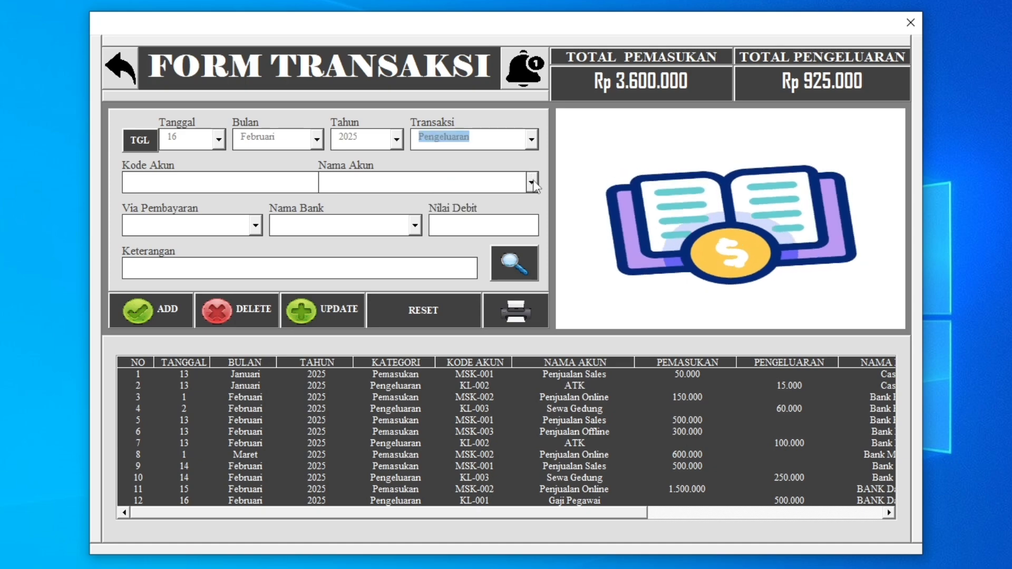
pyautogui.click(531, 182)
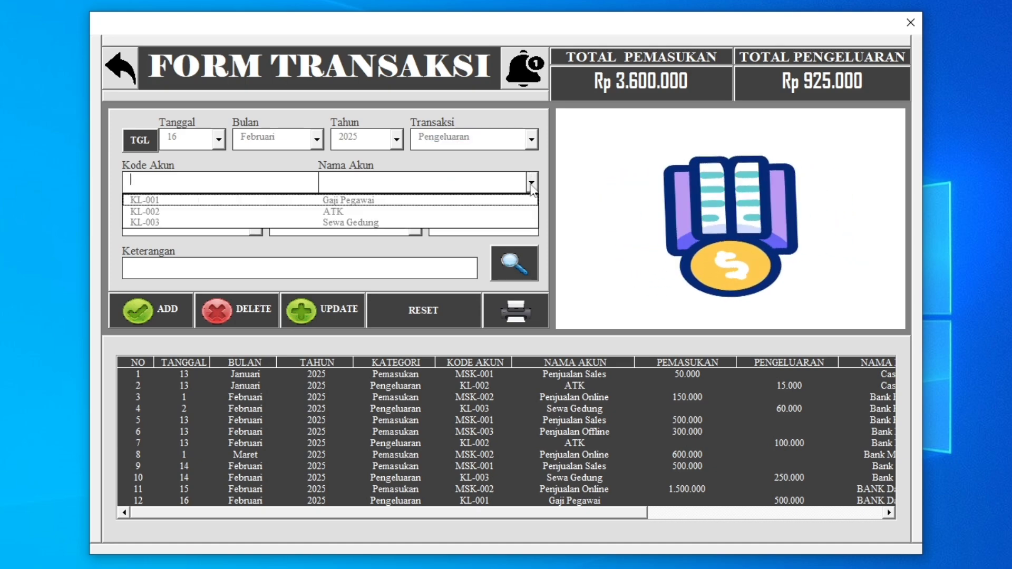
# Return to the login screen, enter the user-setting password and open the workbook sheets from the user settings.
pyautogui.click(141, 106)
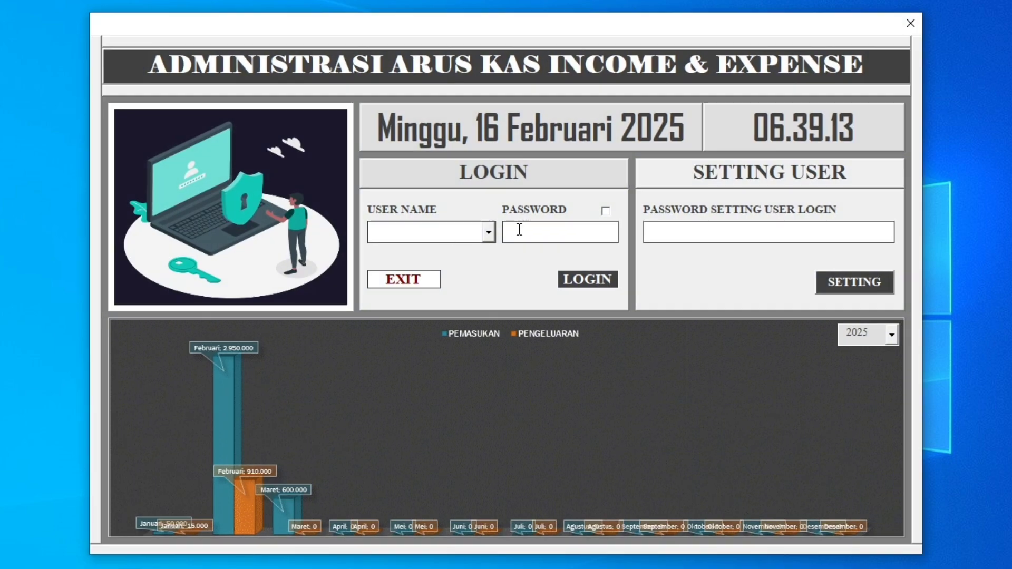
pyautogui.click(672, 231)
pyautogui.write('******')
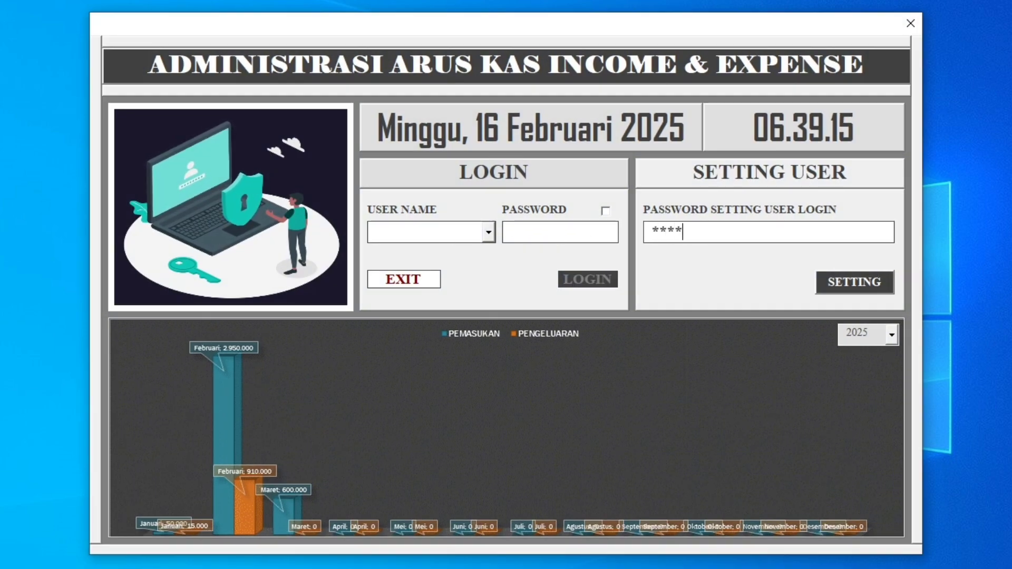
pyautogui.click(854, 282)
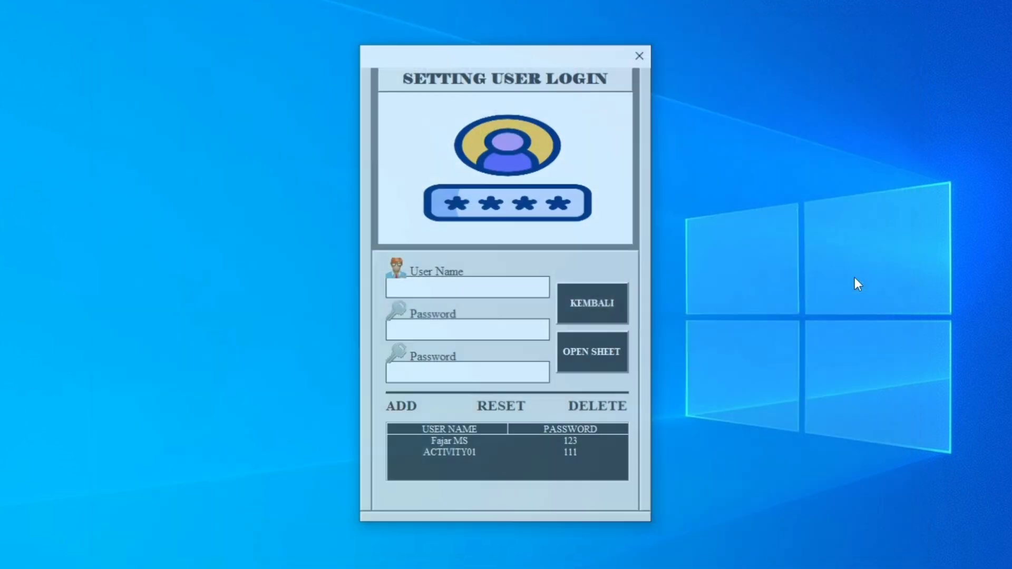
pyautogui.click(592, 345)
# Inspect the design of the transaction form in the Visual Basic editor and return to the worksheet.
pyautogui.click(510, 349)
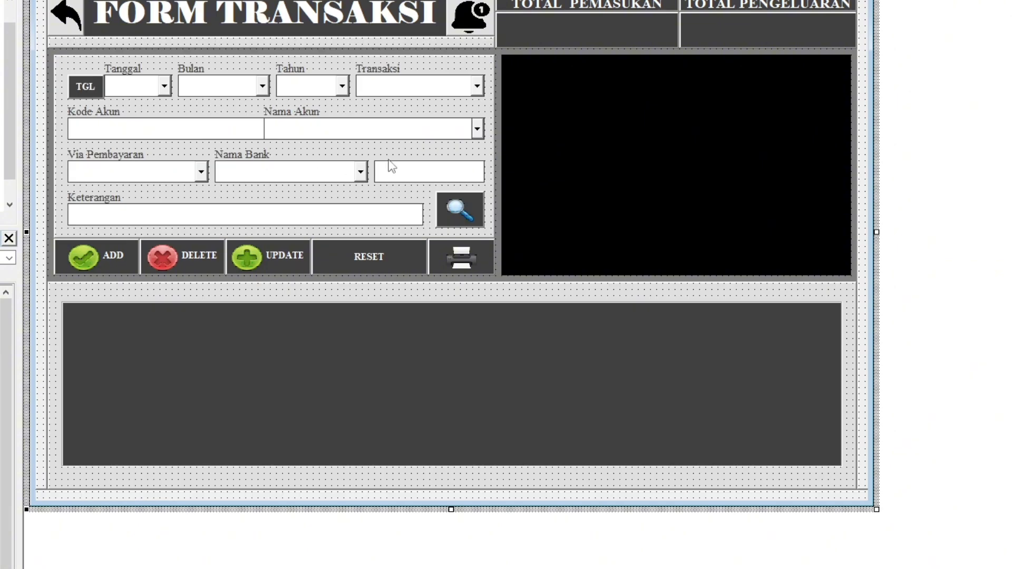
pyautogui.doubleClick(425, 88)
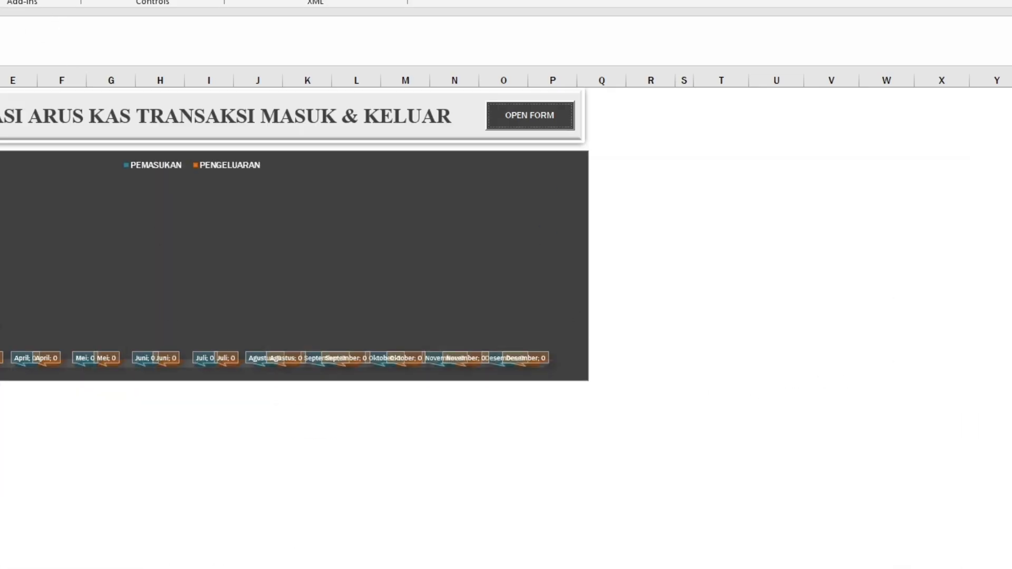
pyautogui.hotkey('alt', 'm')
# Open the Name Manager and bring up the reference of the expense data name starting with DATAPENGELUA for editing.
pyautogui.moveTo(738, 411); pyautogui.dragTo(781, 412)
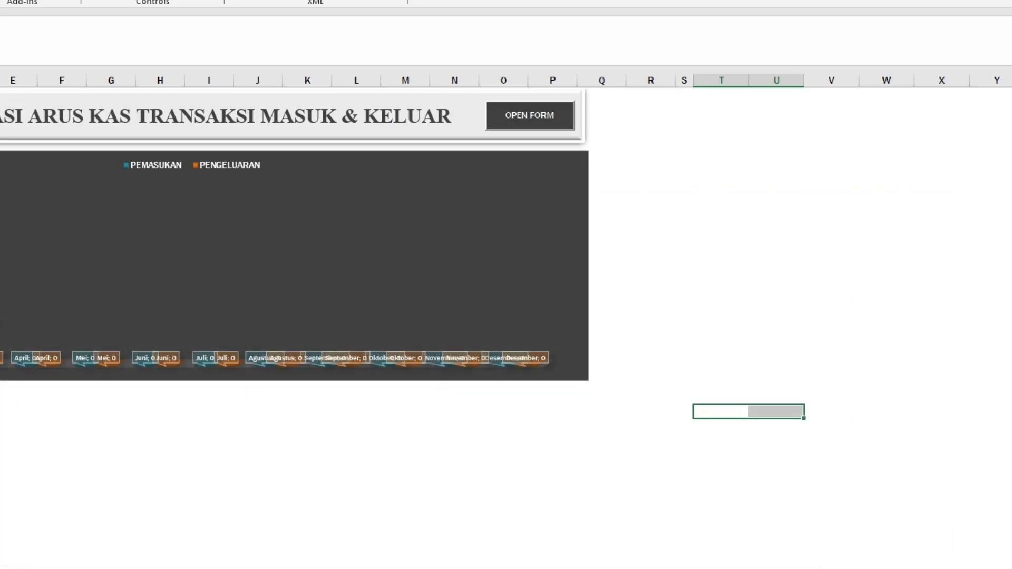
pyautogui.click(707, 313)
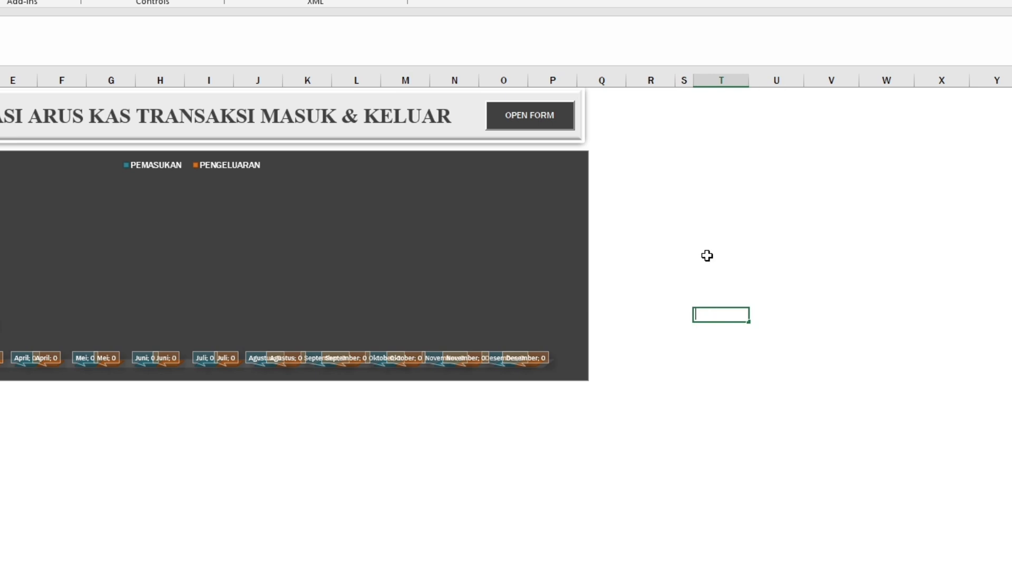
pyautogui.click(708, 164)
pyautogui.click(3, 1)
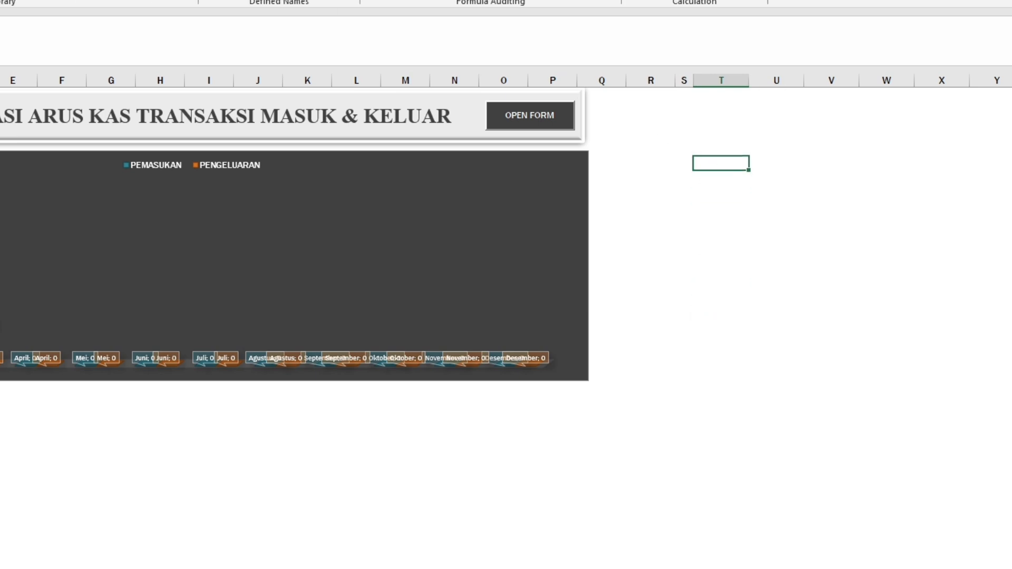
pyautogui.click(223, 1)
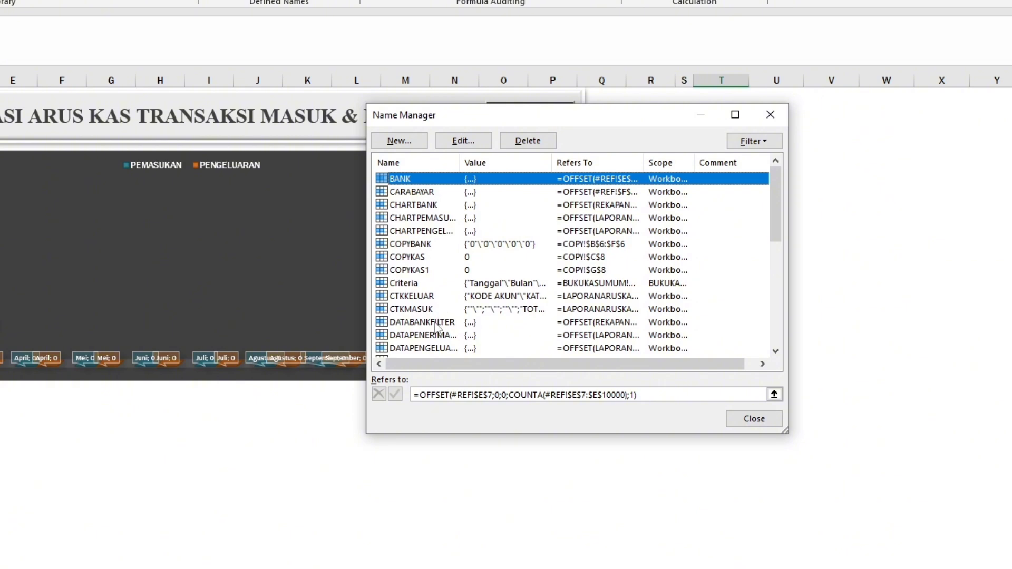
pyautogui.click(443, 348)
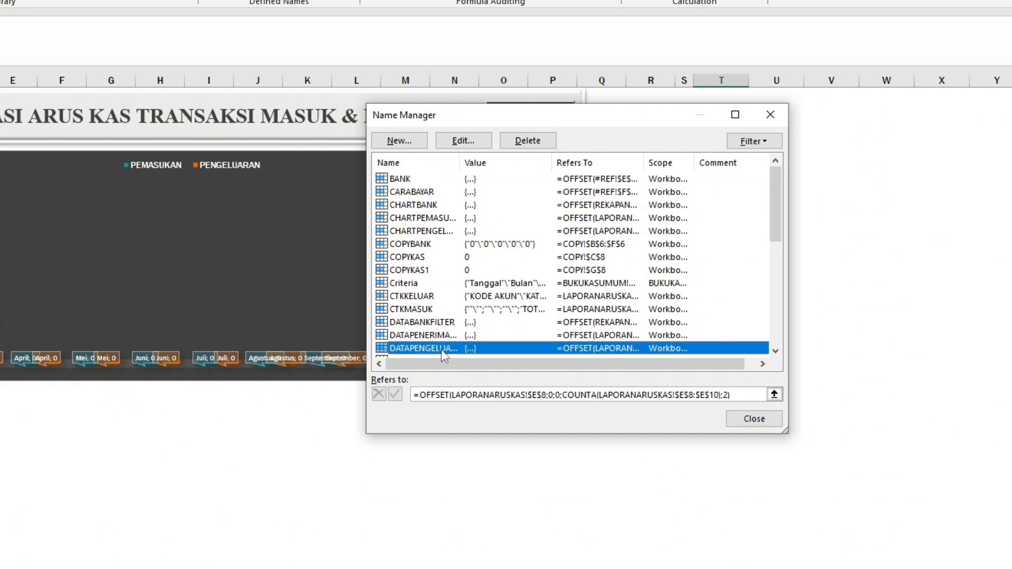
pyautogui.click(744, 396)
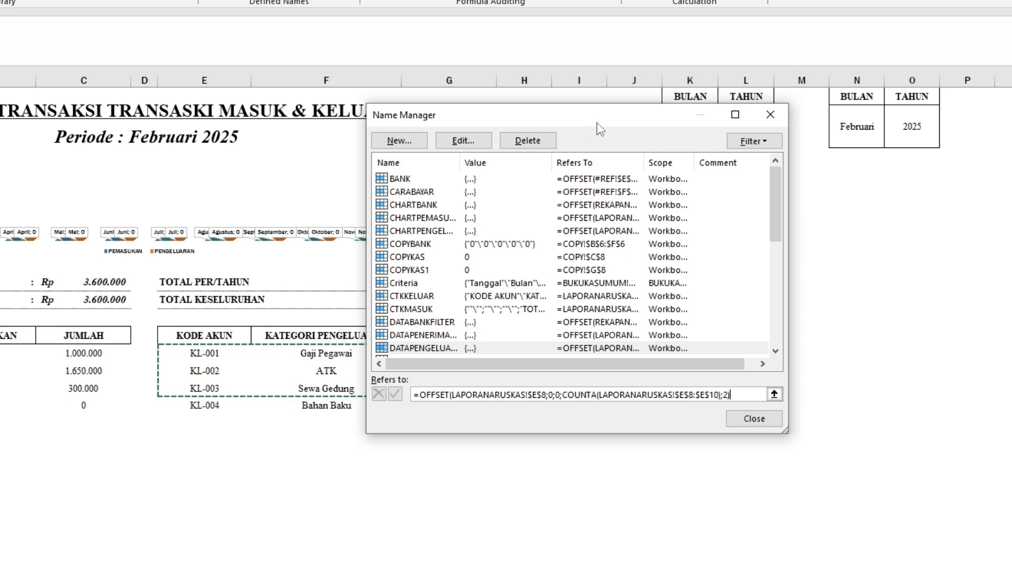
# Redefine the expense data name as =OFFSET(LAPORANARUSKAS!$E$8;0;0;COUNTA(LAPORANARUSKAS!$E$8:$E$9000);2).
pyautogui.moveTo(602, 126)
pyautogui.mouseDown()
pyautogui.moveTo(751, 187)
pyautogui.moveTo(873, 185)
pyautogui.moveTo(591, 127)
pyautogui.mouseUp()
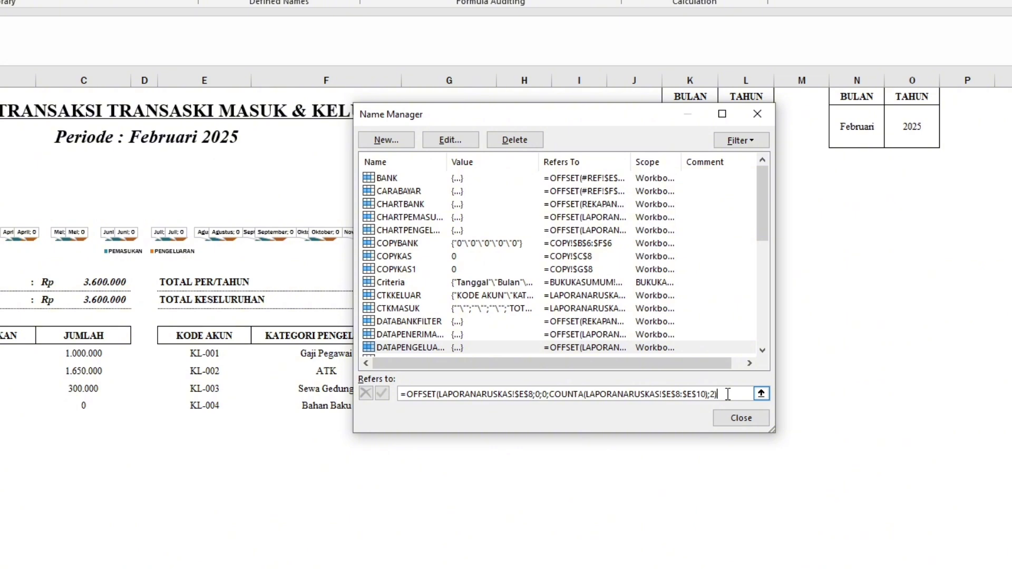
pyautogui.moveTo(728, 394); pyautogui.dragTo(364, 384)
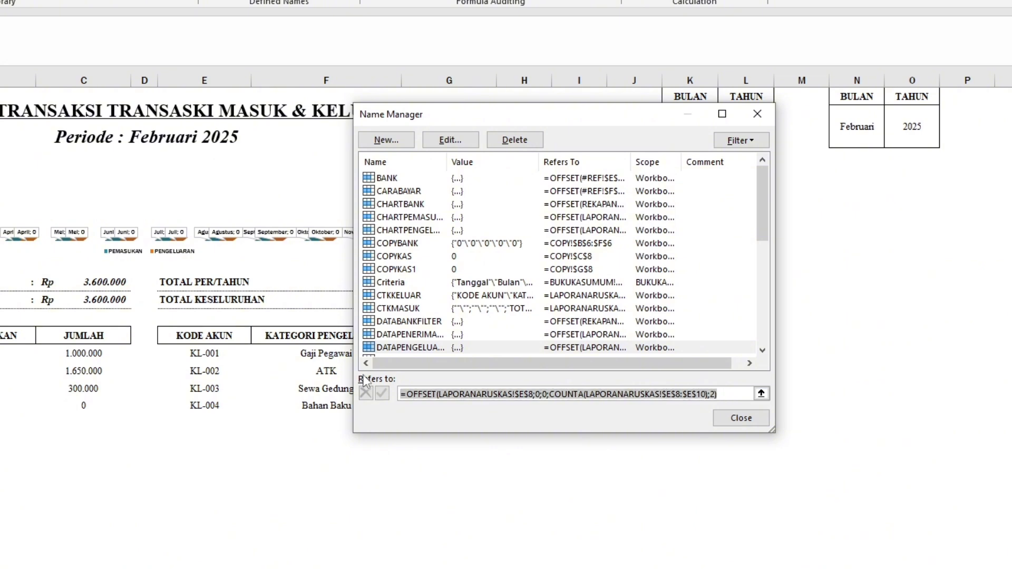
pyautogui.press('Delete')
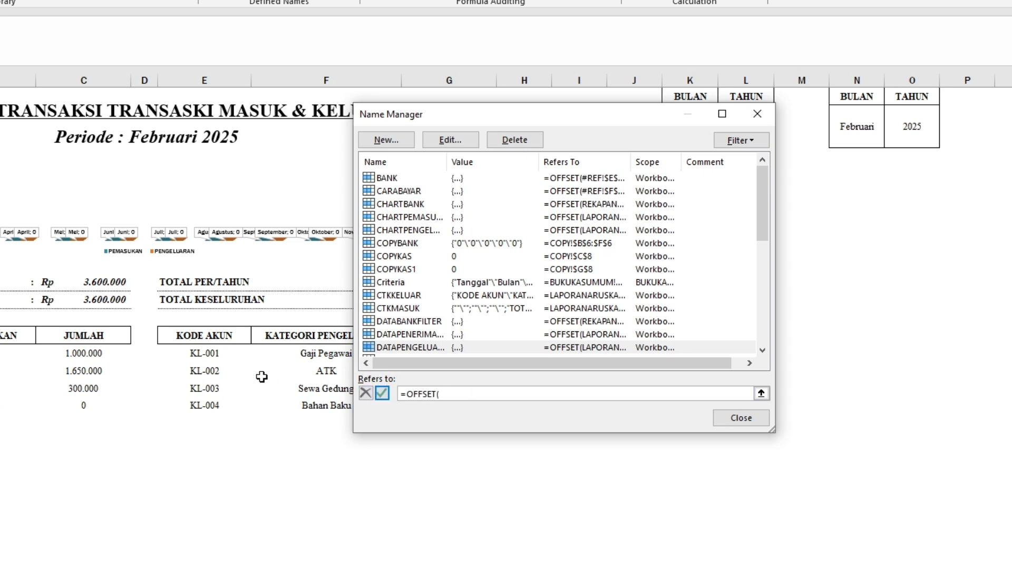
pyautogui.click(216, 354)
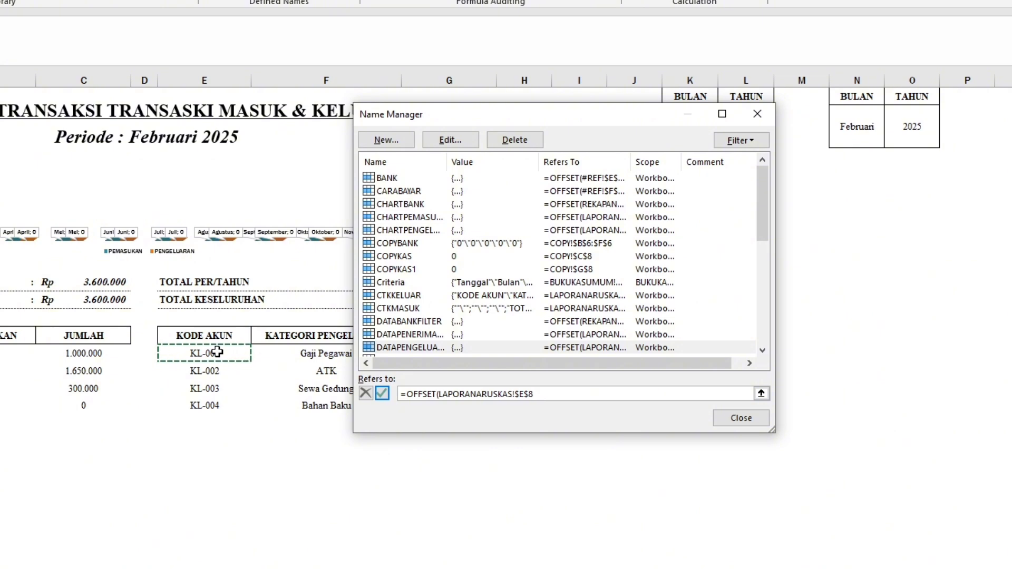
pyautogui.write(';0;0')
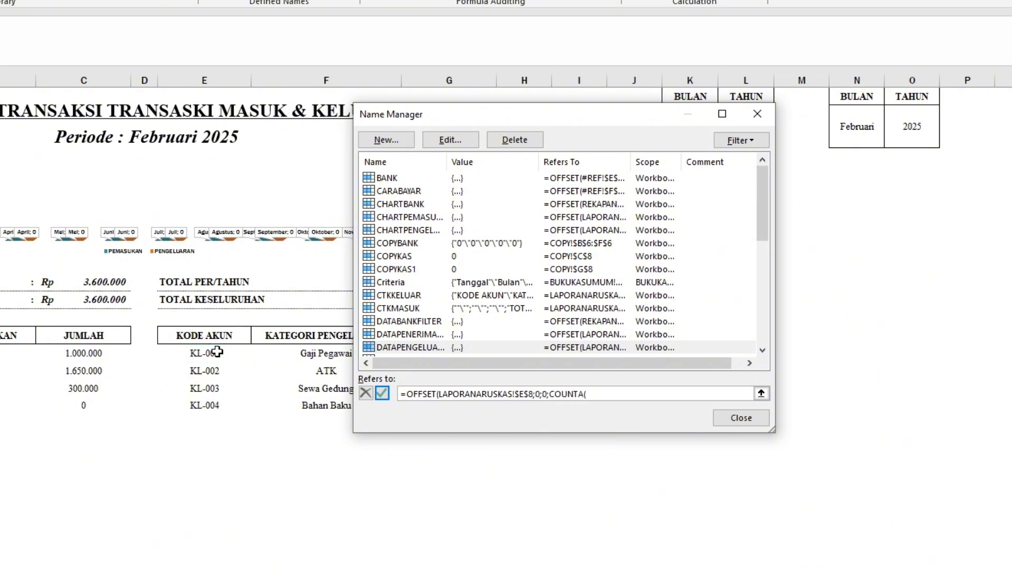
pyautogui.write(';COUNTA(')
pyautogui.moveTo(215, 353); pyautogui.dragTo(213, 370)
pyautogui.write('000);2')
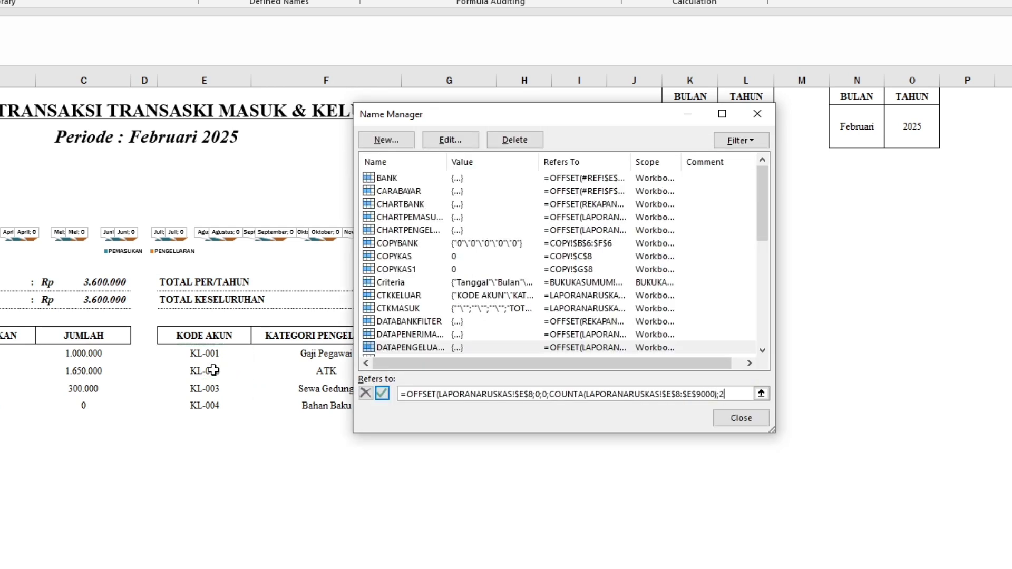
pyautogui.press('Return')
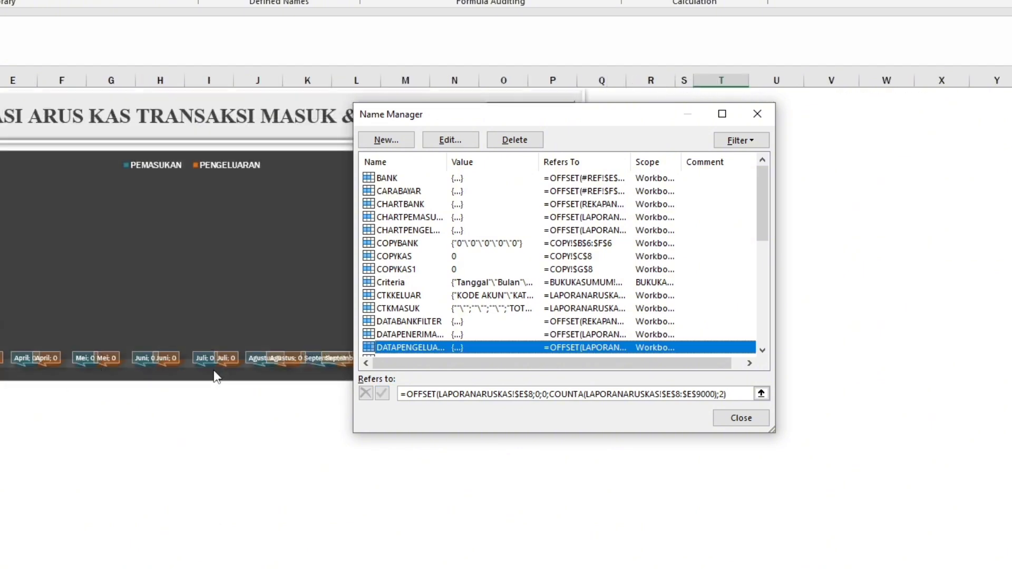
# Check the worksheet ranges covered by the expense data name and by the income data name starting with DATAPENERIMA.
pyautogui.click(738, 394)
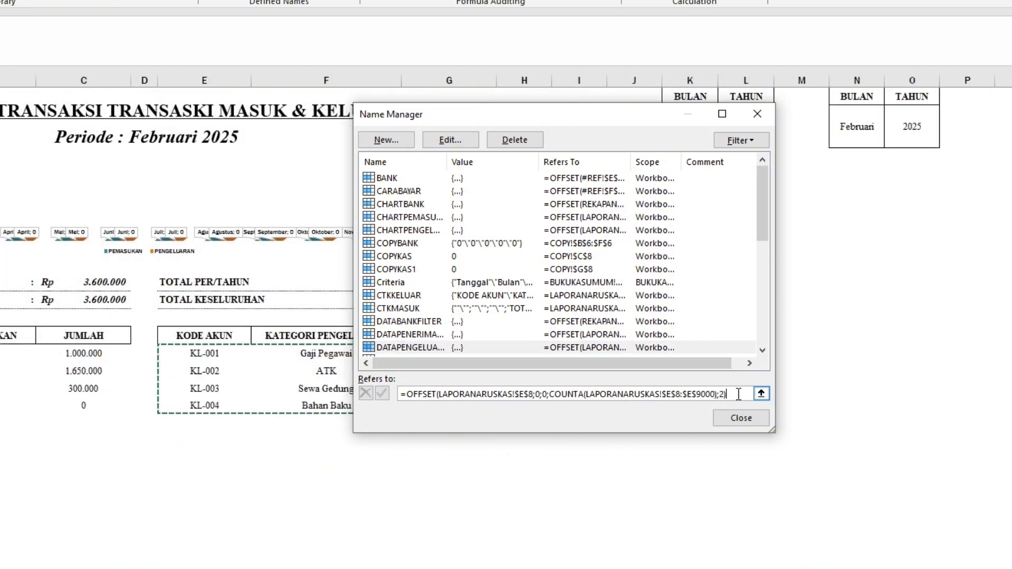
pyautogui.moveTo(586, 130); pyautogui.dragTo(697, 108)
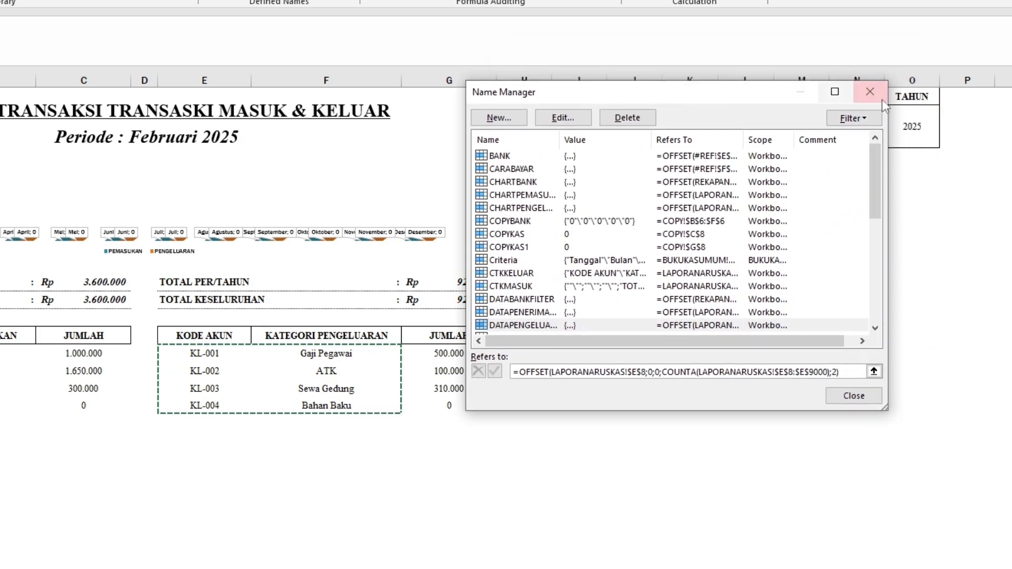
pyautogui.click(531, 314)
pyautogui.click(531, 312)
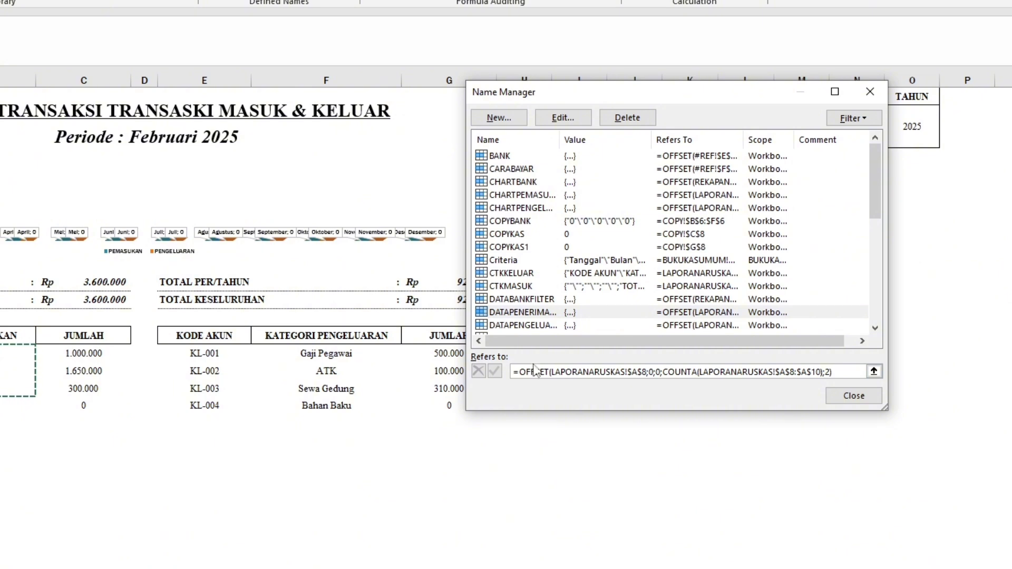
# Redefine the income data name as =OFFSET(LAPORANARUSKAS!$A$8;0;0;COUNTA(LAPORANARUSKAS!$A$8:$A$9000);2) and close the Name Manager.
pyautogui.click(841, 371)
pyautogui.moveTo(841, 371); pyautogui.dragTo(532, 363)
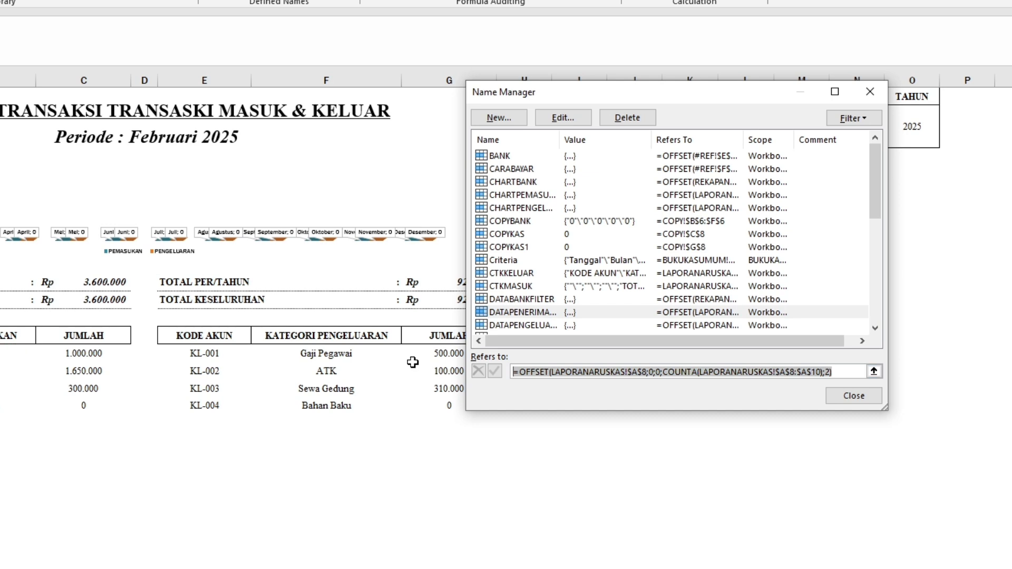
pyautogui.press('Delete')
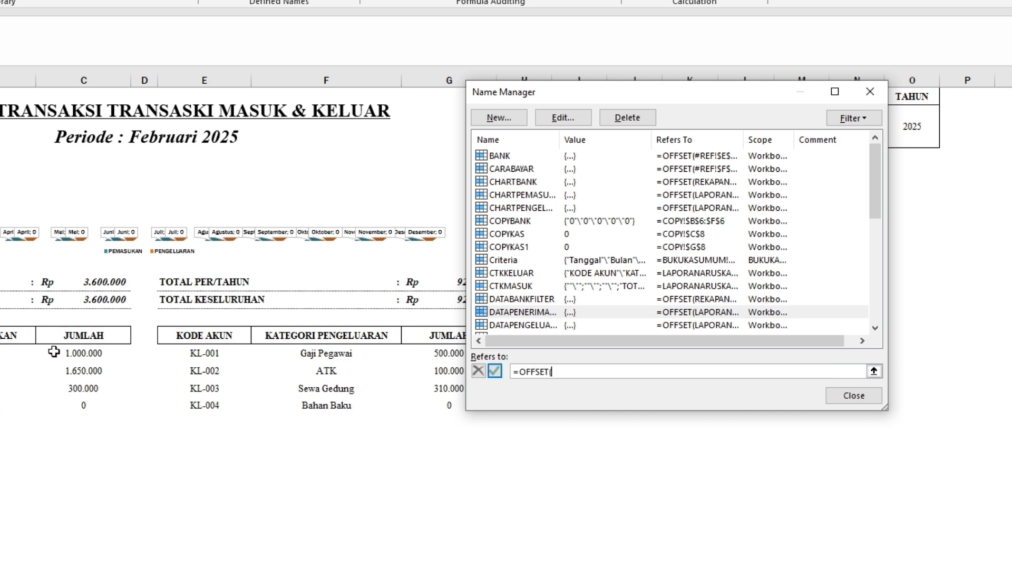
pyautogui.click(0, 354)
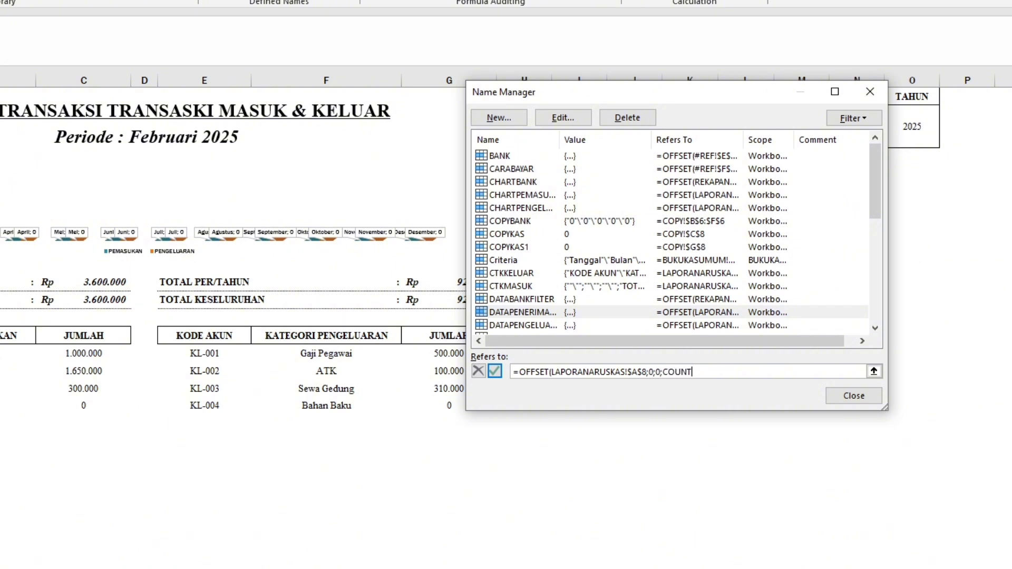
pyautogui.moveTo(0, 353); pyautogui.dragTo(0, 371)
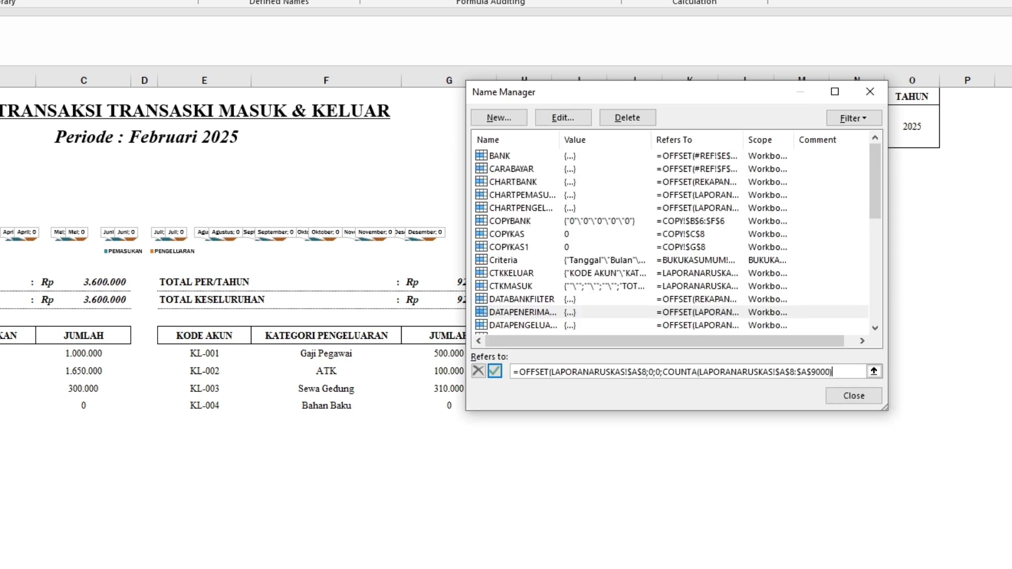
pyautogui.press('Return')
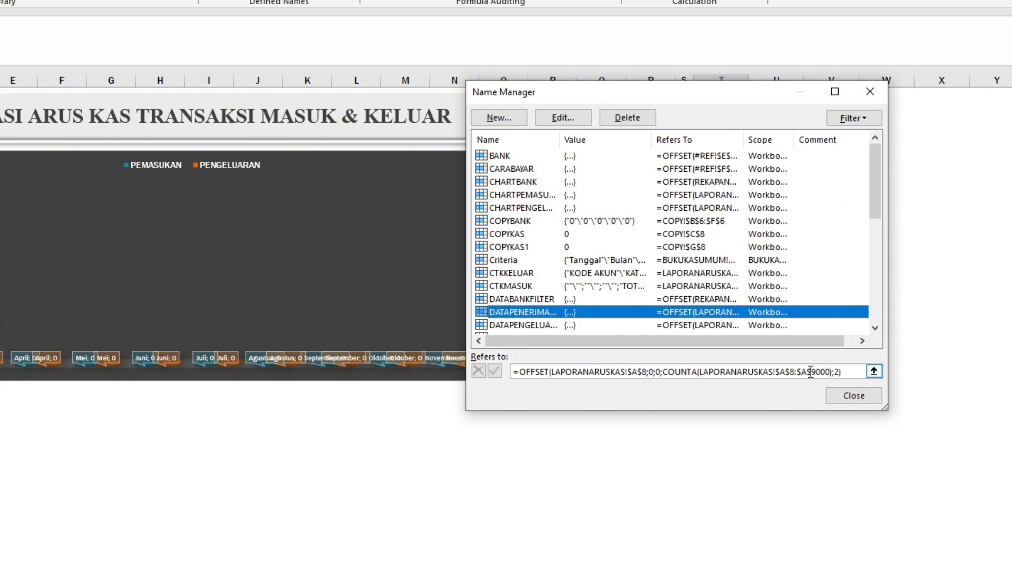
pyautogui.click(847, 374)
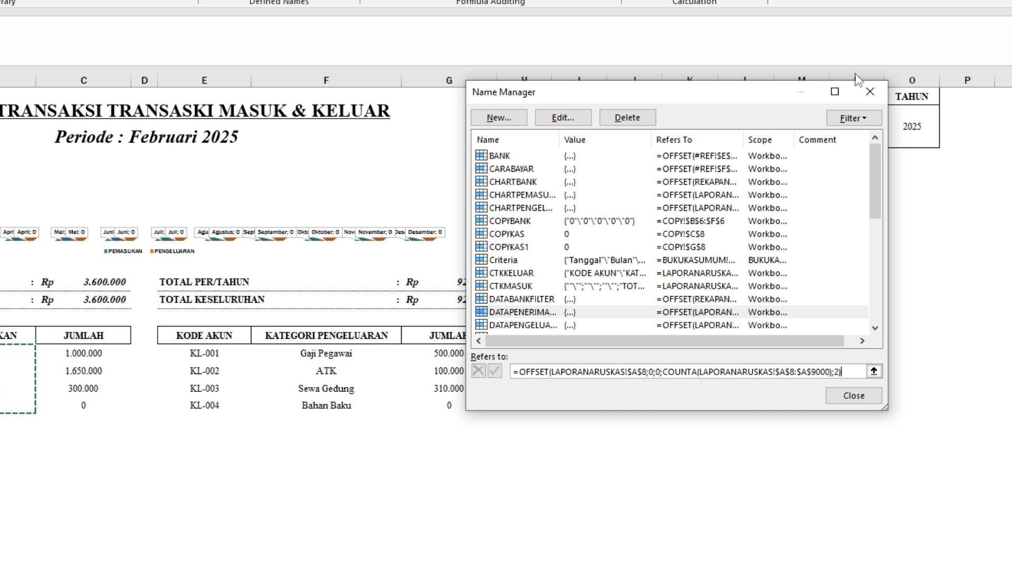
pyautogui.click(870, 91)
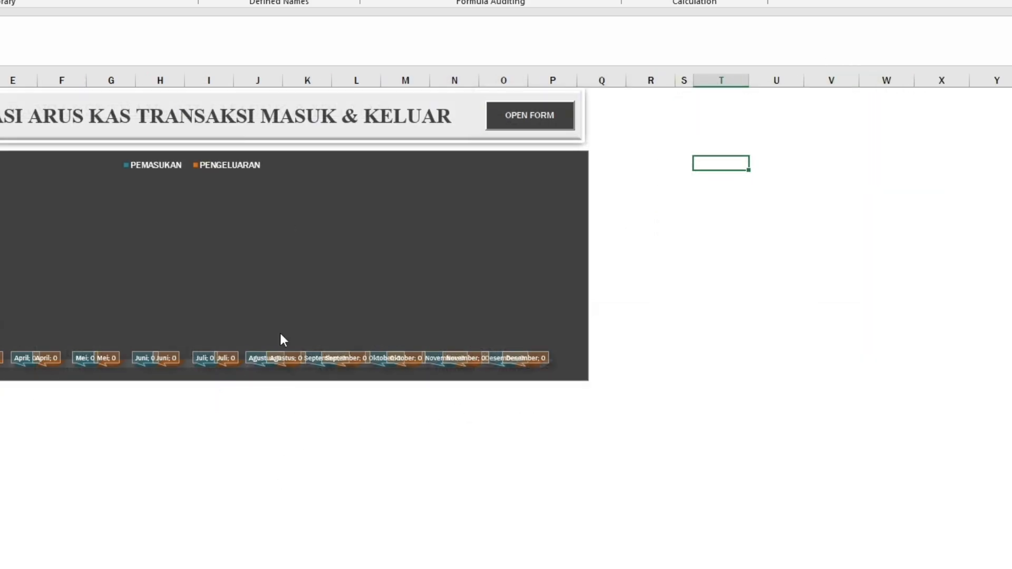
# Open the login form from the worksheet, log in with the first user and the account password, and open the transaction form.
pyautogui.click(540, 118)
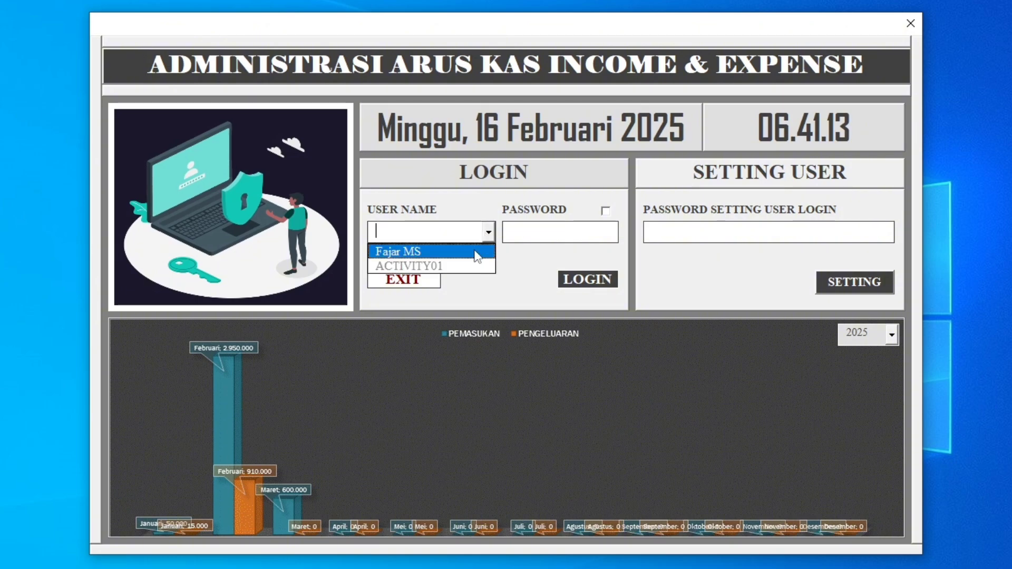
pyautogui.click(477, 252)
pyautogui.click(522, 234)
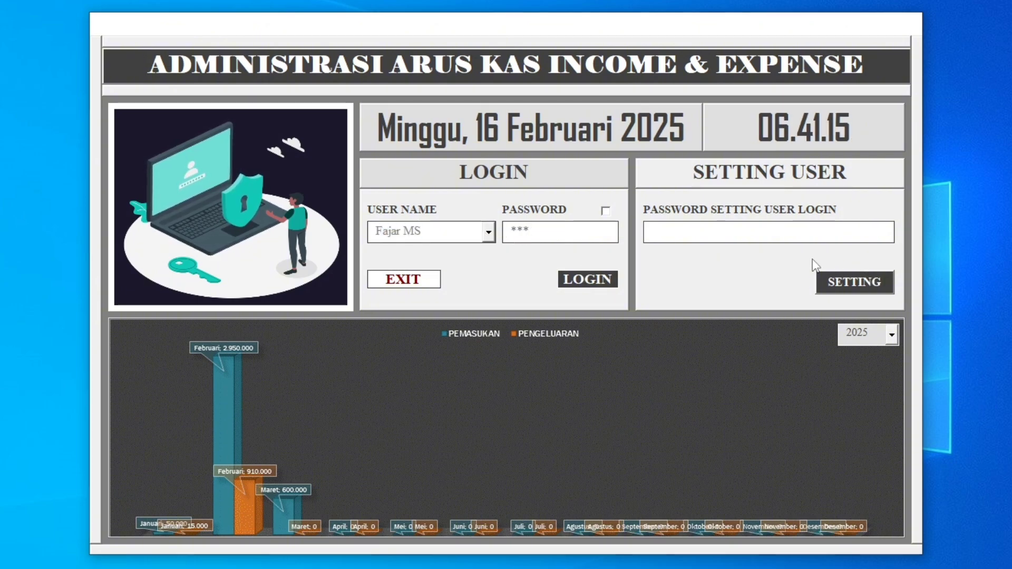
pyautogui.press('Return')
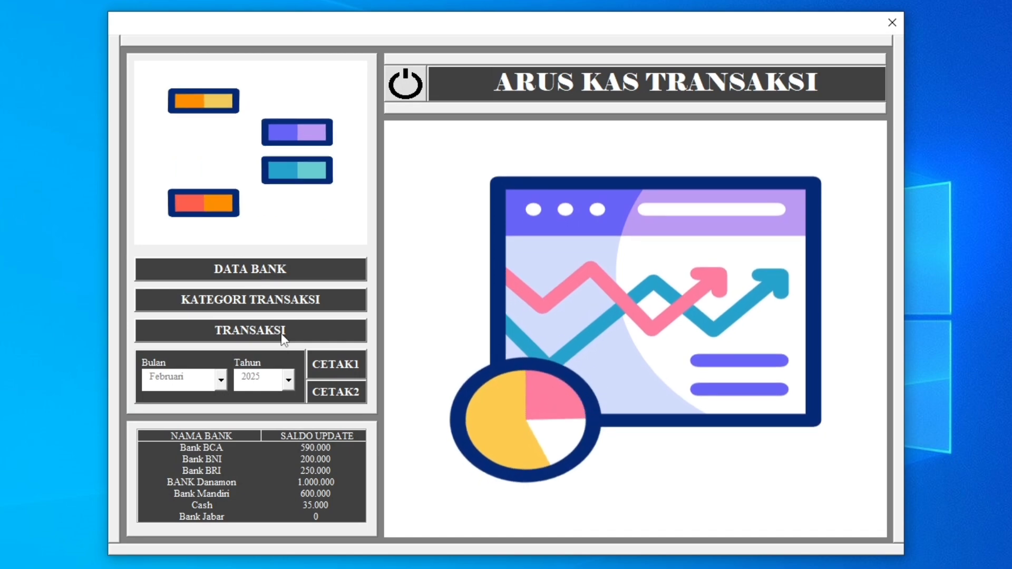
pyautogui.click(281, 333)
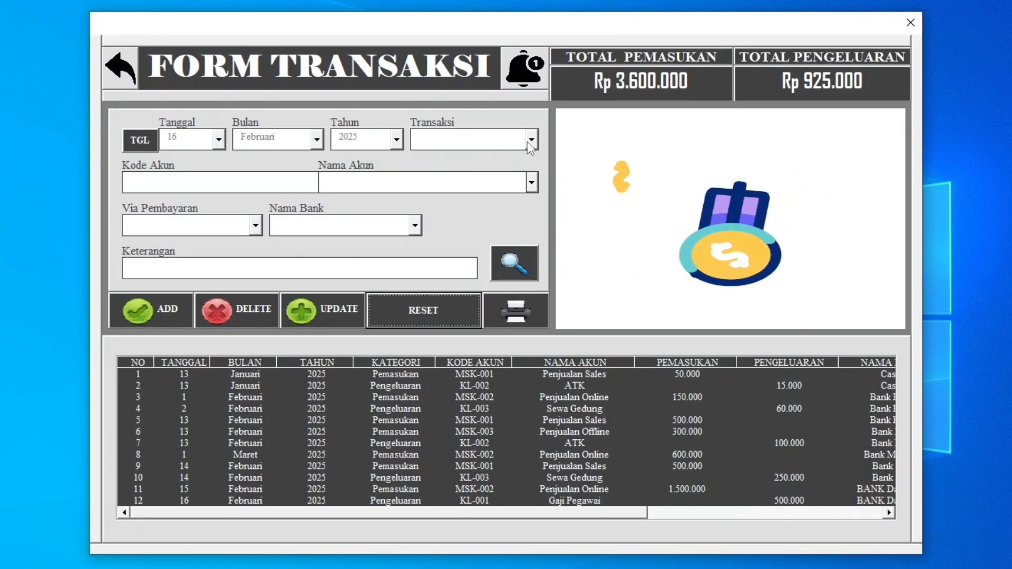
# Check the account choices offered for Pemasukan and for Pengeluaran in the transaction form.
pyautogui.click(533, 140)
pyautogui.click(514, 156)
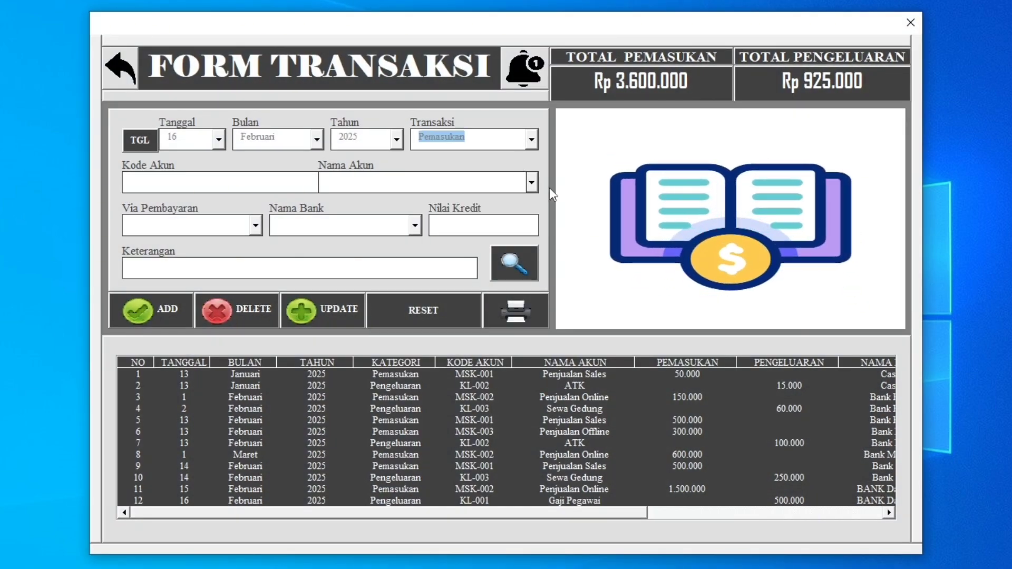
pyautogui.click(533, 185)
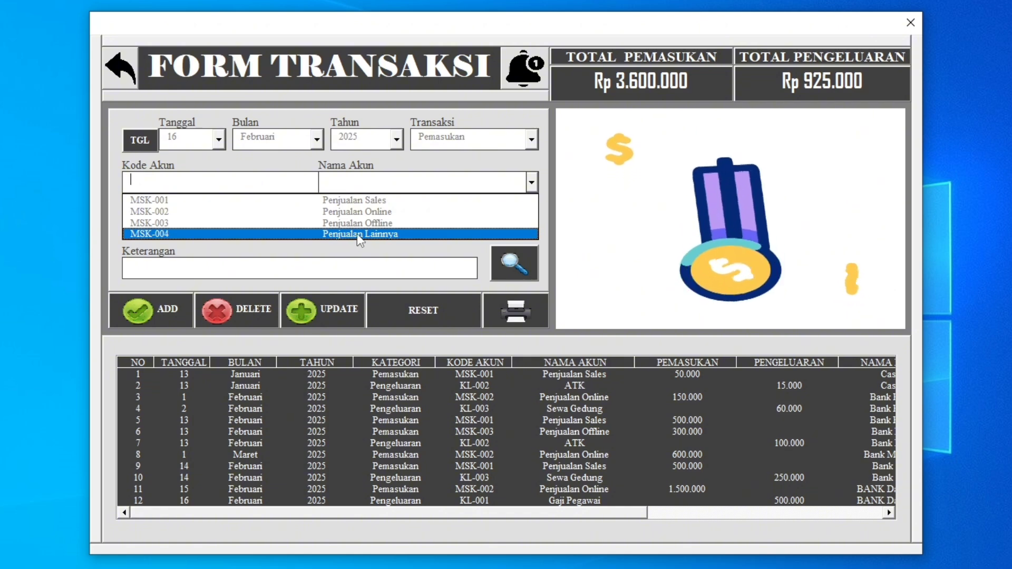
pyautogui.click(532, 141)
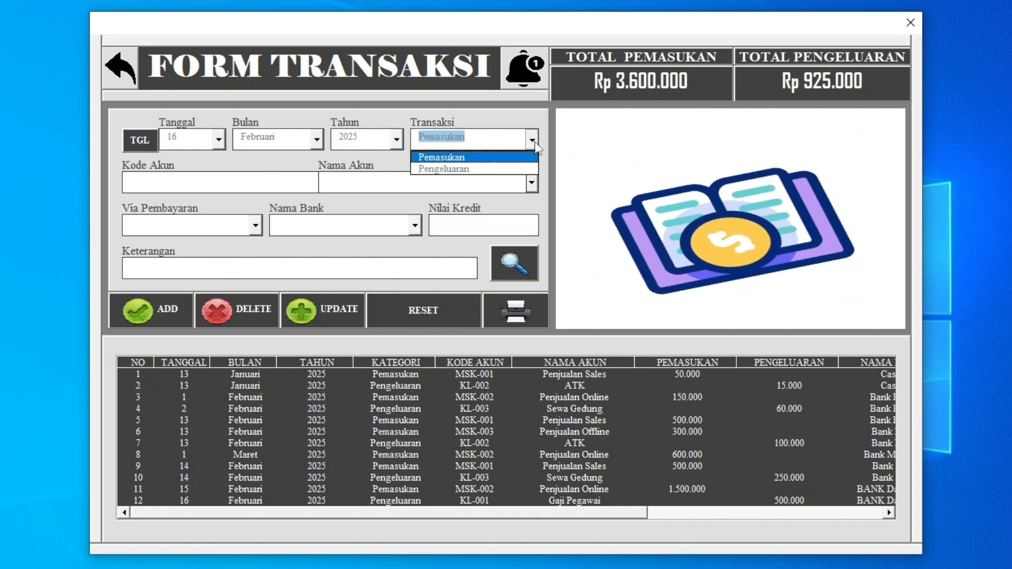
pyautogui.click(464, 169)
pyautogui.click(532, 183)
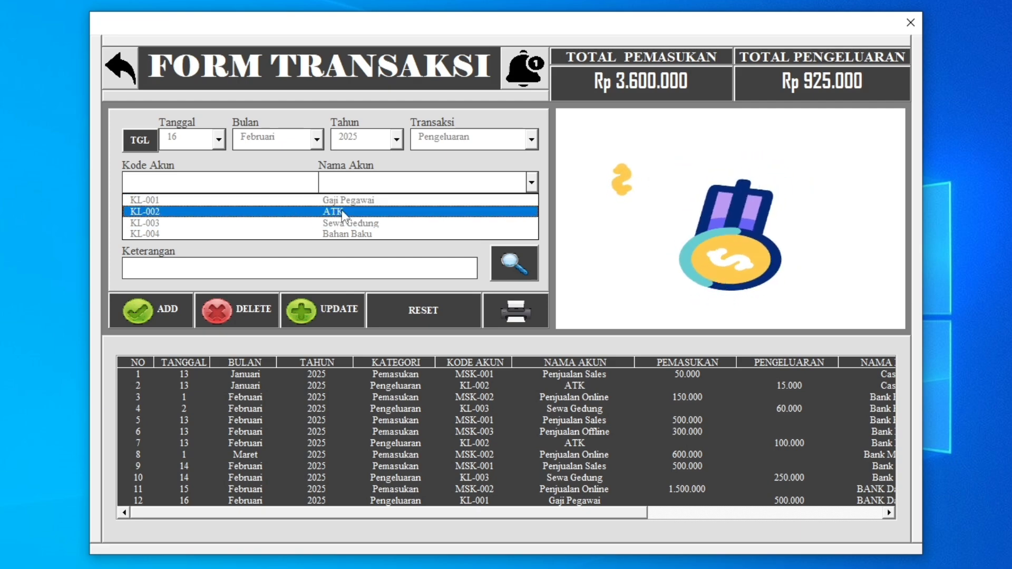
pyautogui.click(281, 166)
# Date the new transaction 17 Februari 2025 and assign it to Pemasukan with account MSK-004 Penjualan Lainnya.
pyautogui.click(138, 142)
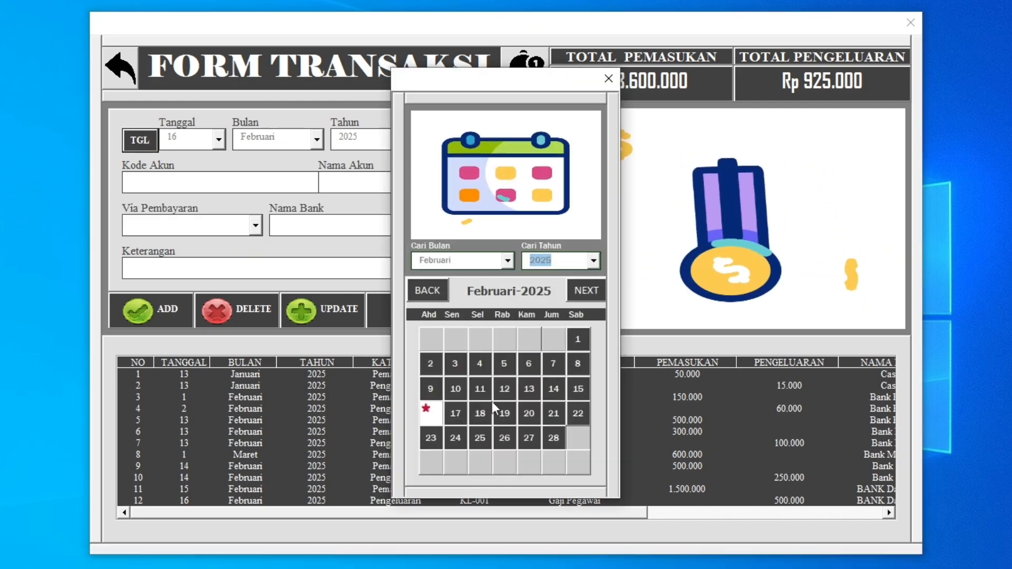
pyautogui.click(458, 414)
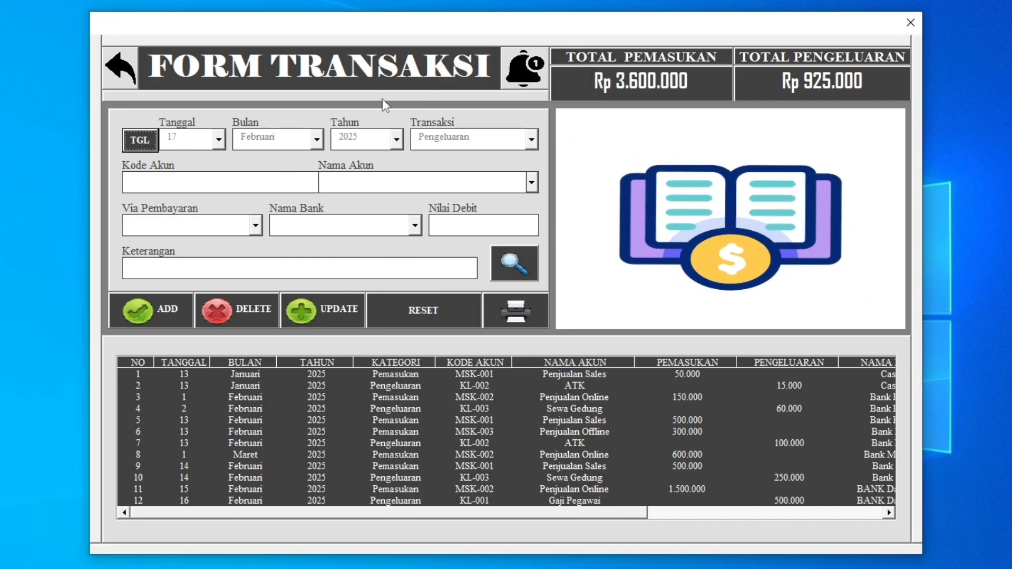
pyautogui.click(531, 140)
pyautogui.click(522, 157)
pyautogui.click(531, 182)
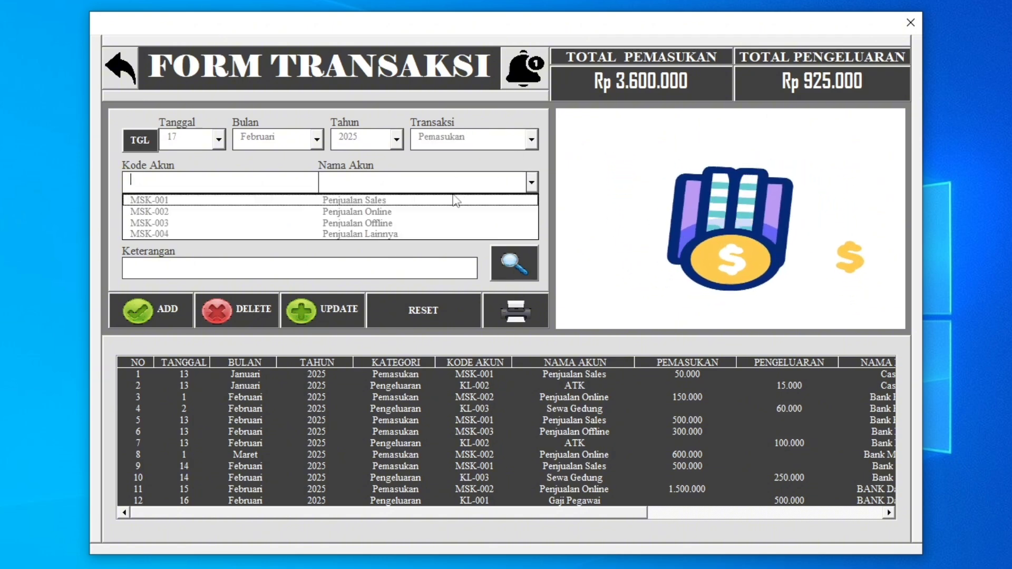
pyautogui.click(433, 234)
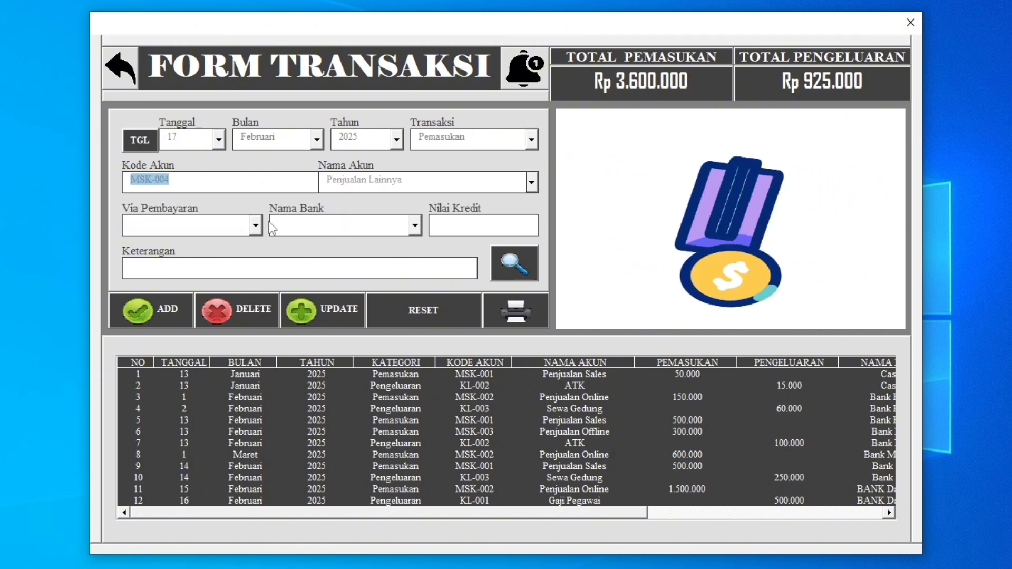
# Set the payment method to Transfer and the bank to Bank Jabar.
pyautogui.click(255, 225)
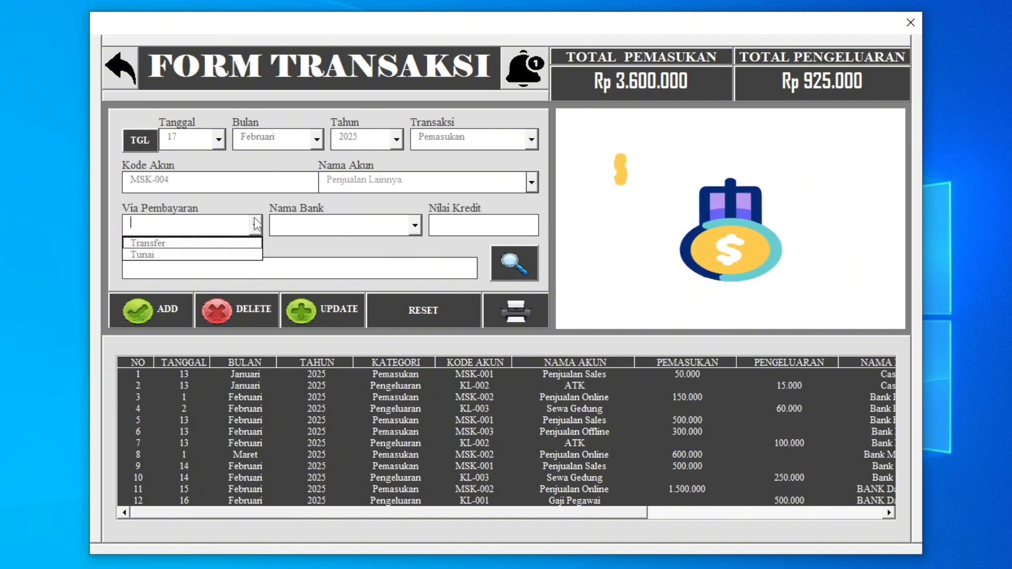
pyautogui.click(176, 244)
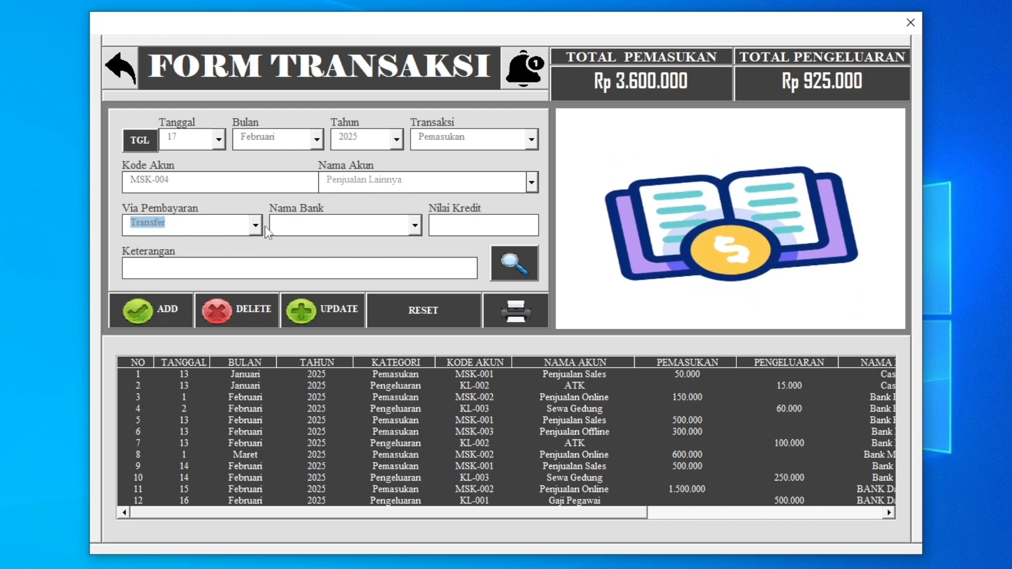
pyautogui.click(416, 227)
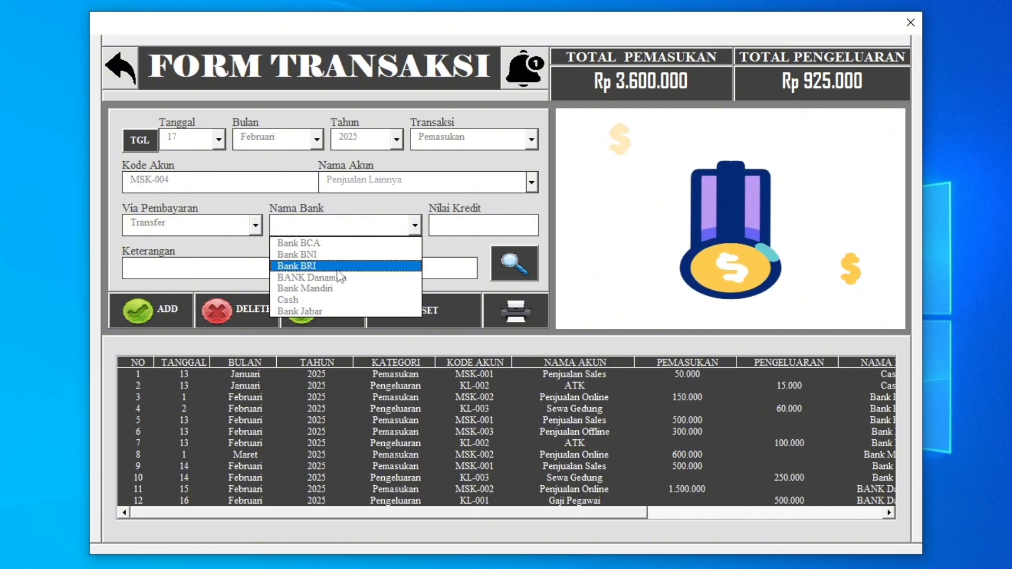
pyautogui.click(305, 311)
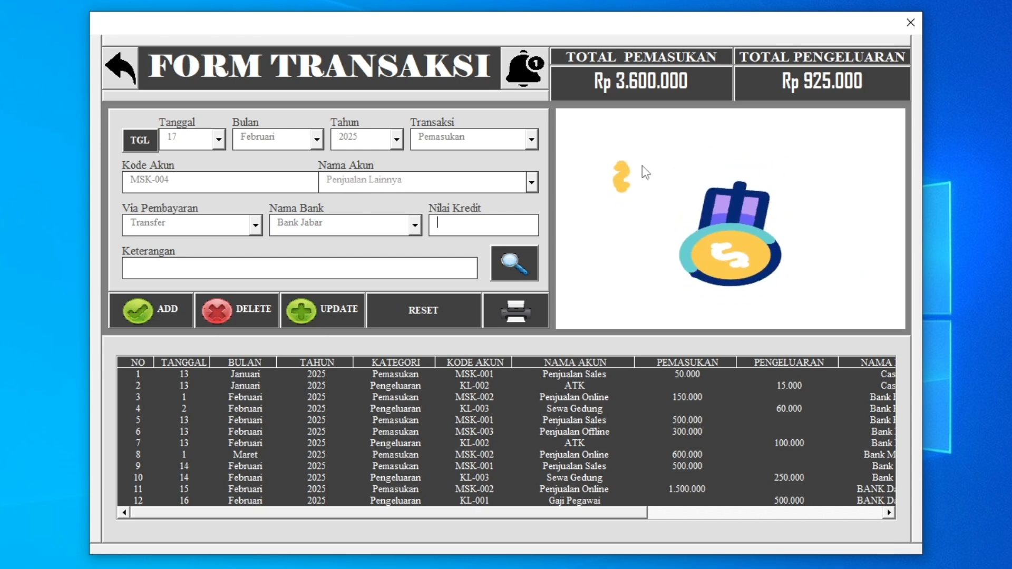
# Enter a credit value of 500000 with the description "ok", add the transaction and dismiss the notice.
pyautogui.click(440, 229)
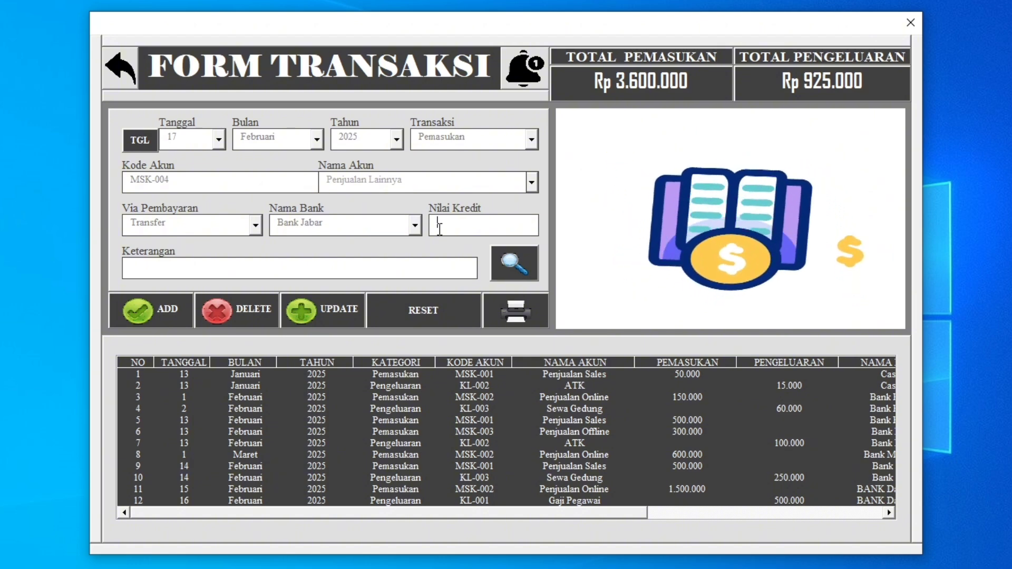
pyautogui.write('500')
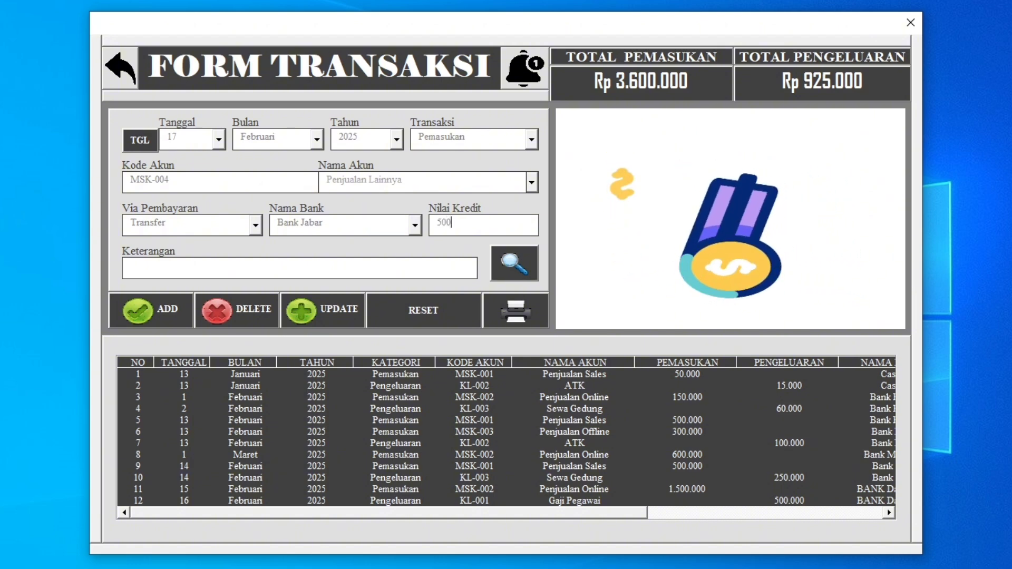
pyautogui.write('000')
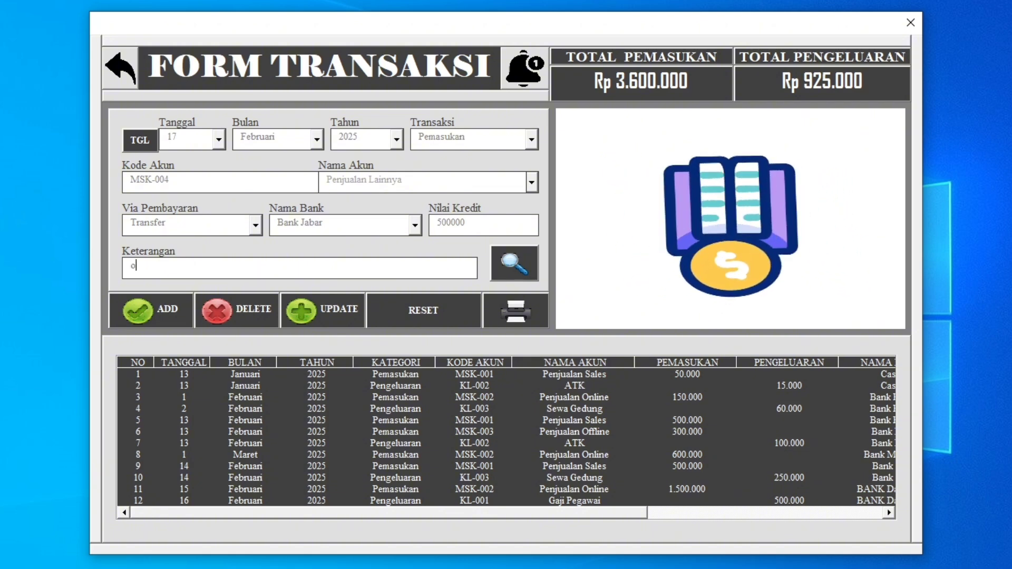
pyautogui.click(158, 311)
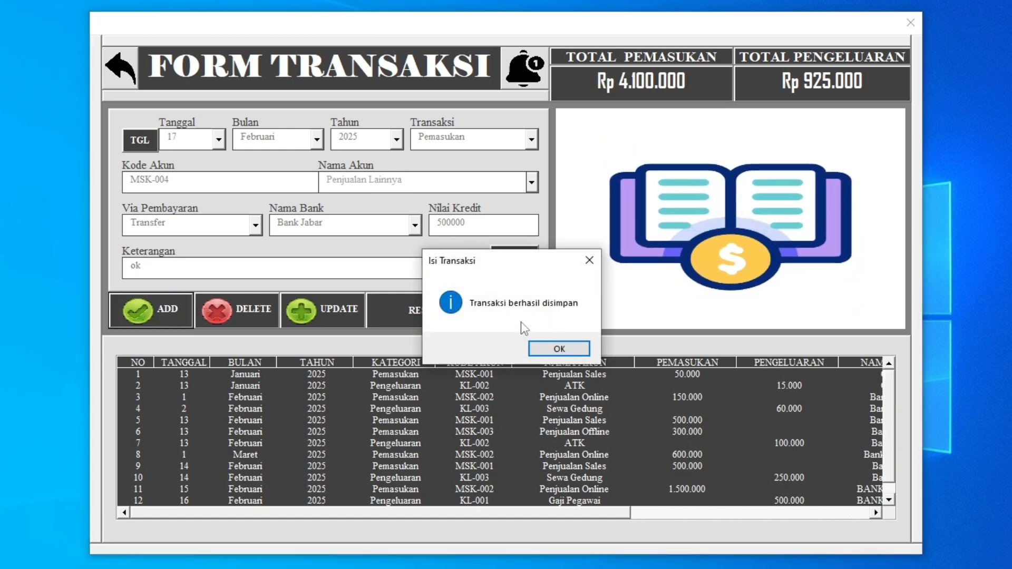
pyautogui.click(548, 349)
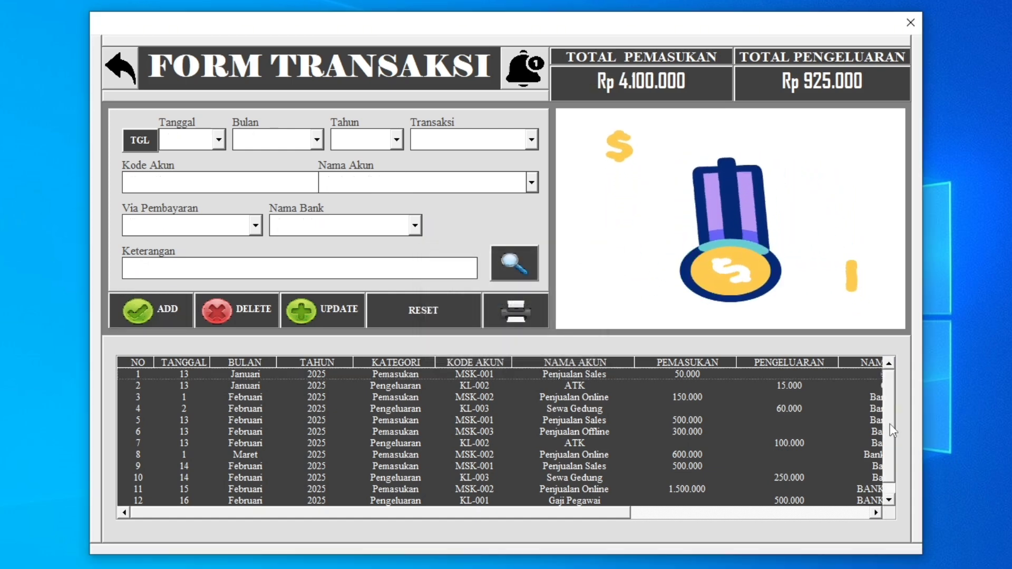
# Review all columns of the newly added transaction in the list and return to the main menu.
pyautogui.scroll(-1, 890, 424)
pyautogui.click(514, 503)
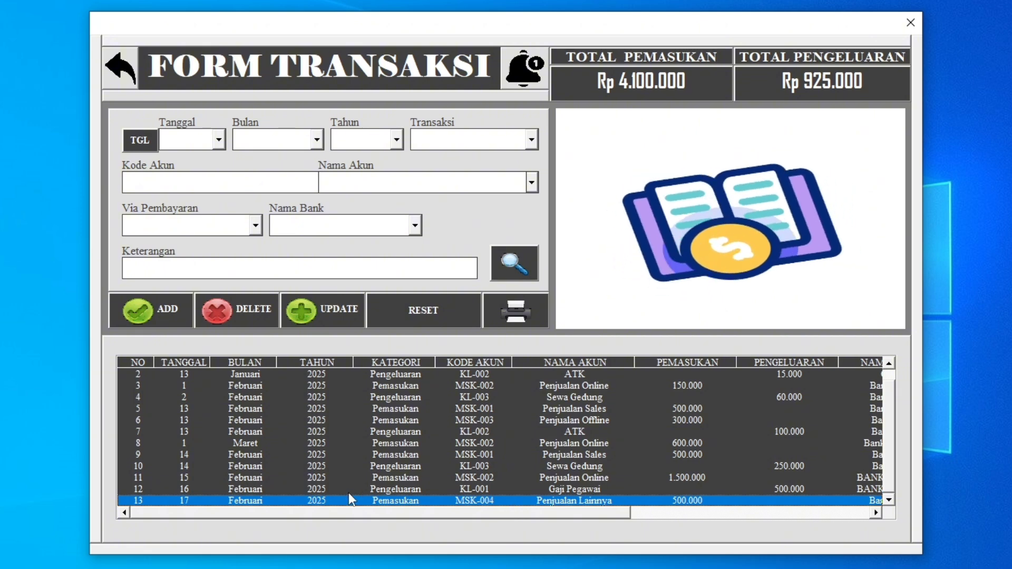
pyautogui.moveTo(607, 517); pyautogui.dragTo(880, 517)
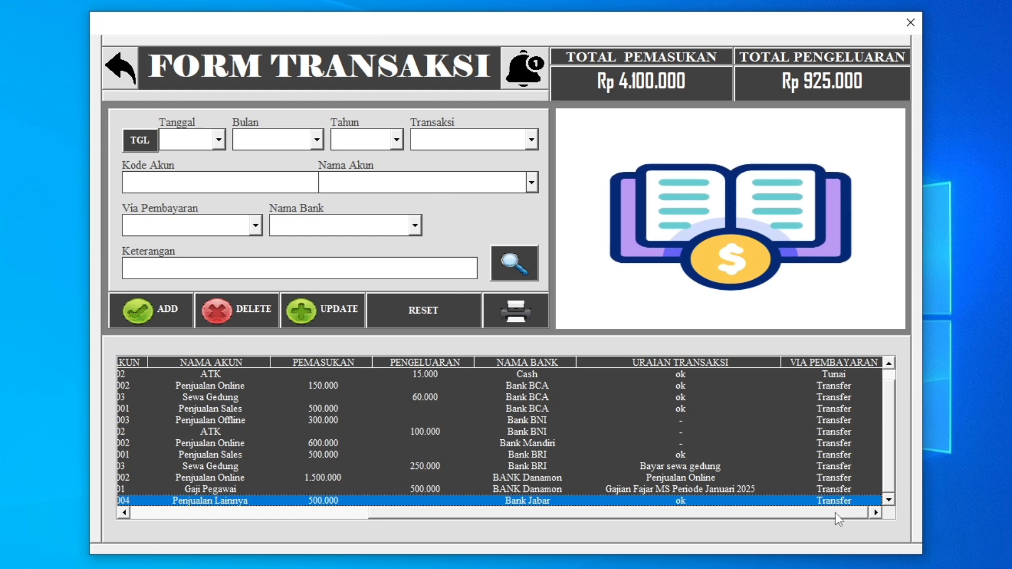
pyautogui.moveTo(836, 514); pyautogui.dragTo(326, 521)
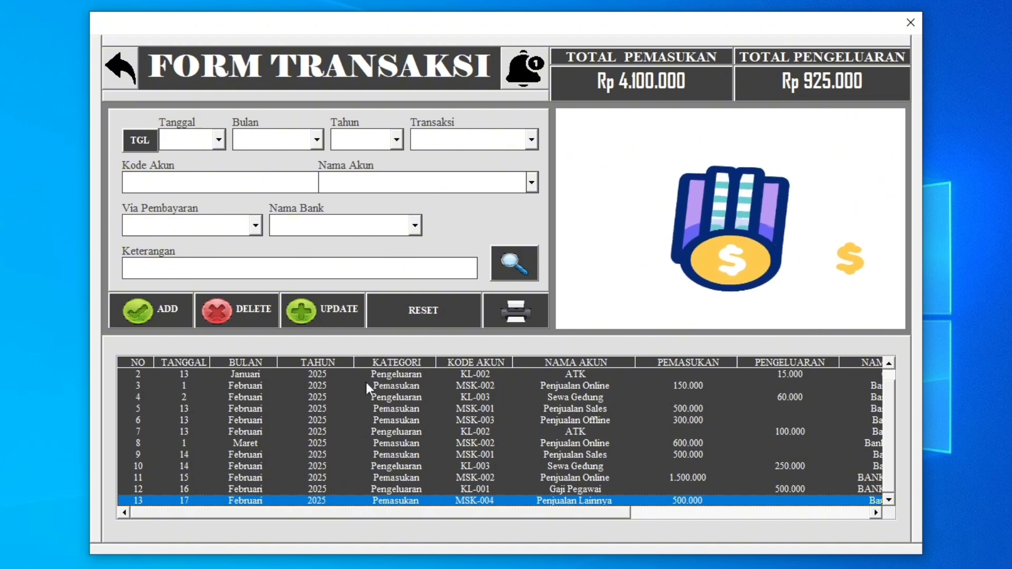
pyautogui.click(122, 71)
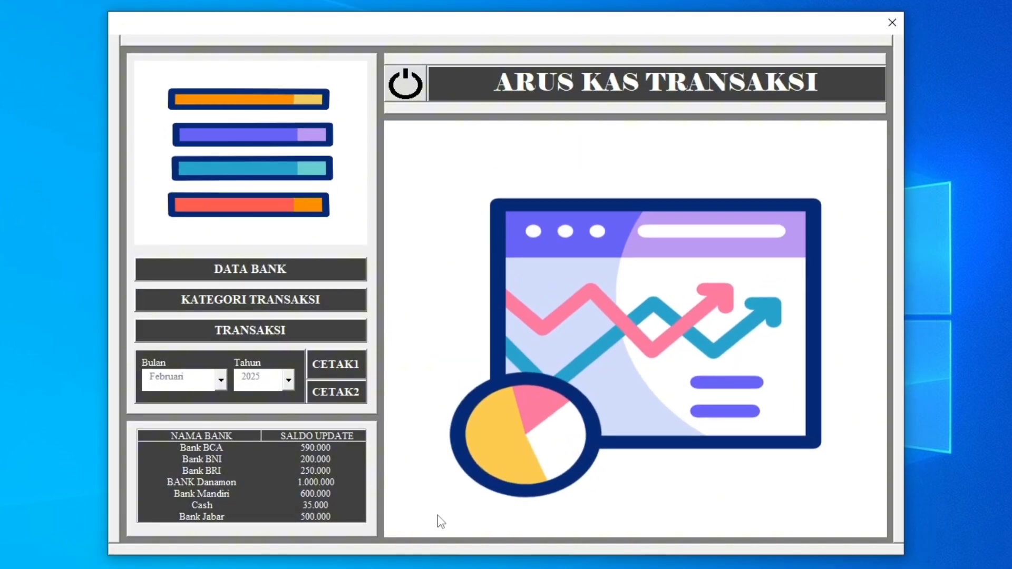
# Start a transaction dated 18 Februari 2025 and assign it to Pengeluaran with account KL-004 Bahan Baku.
pyautogui.click(289, 517)
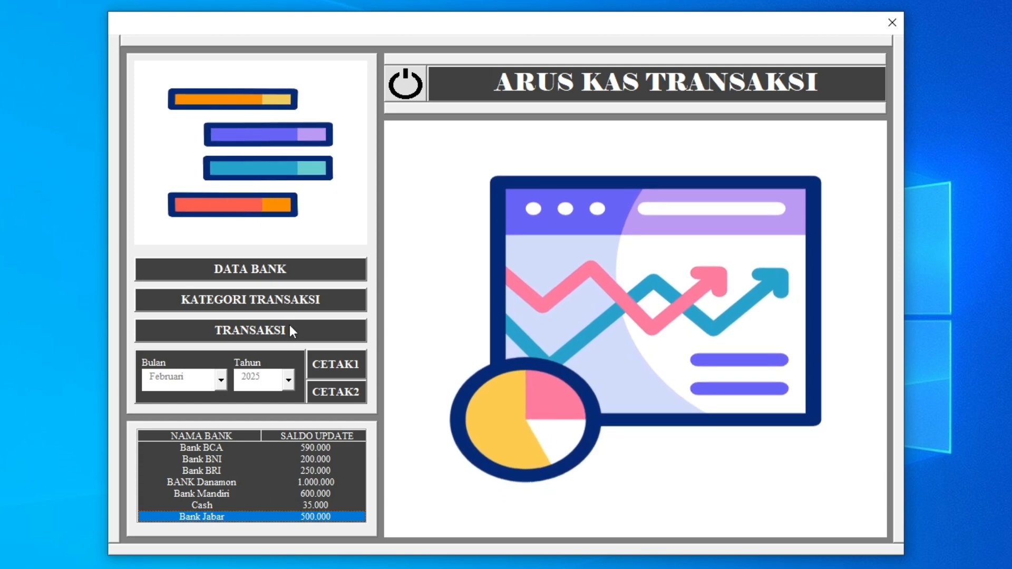
pyautogui.click(290, 331)
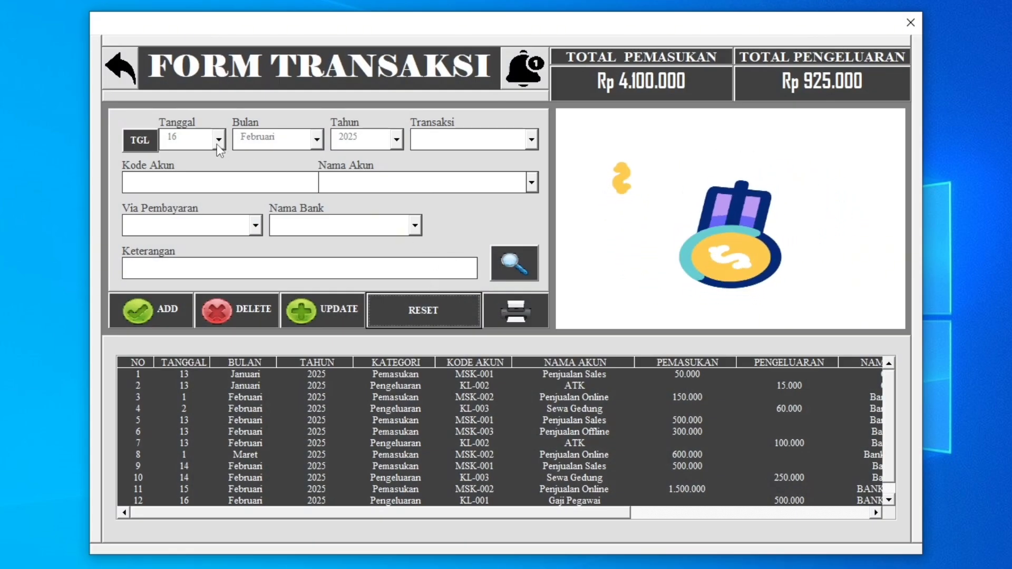
pyautogui.click(158, 144)
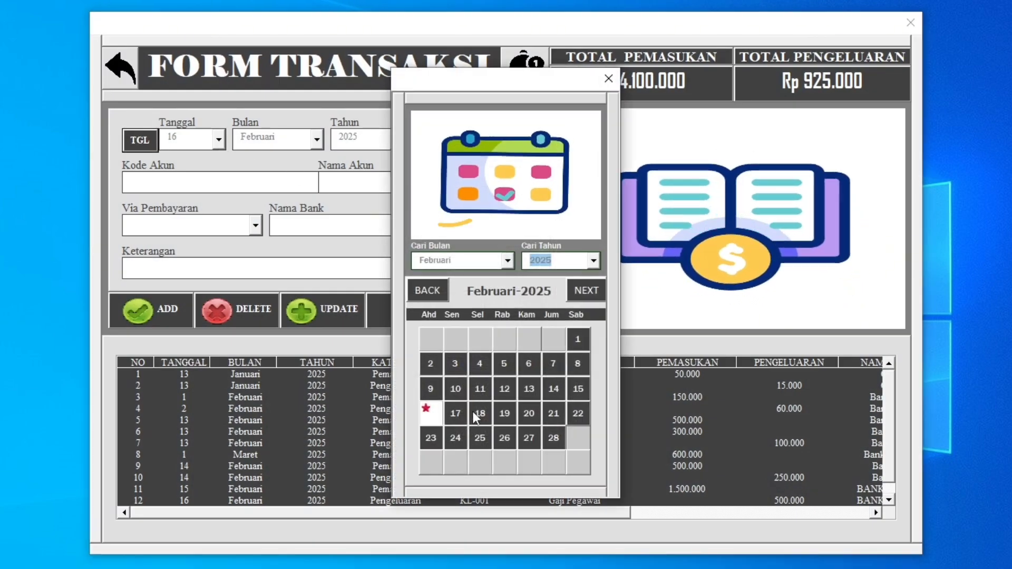
pyautogui.click(476, 412)
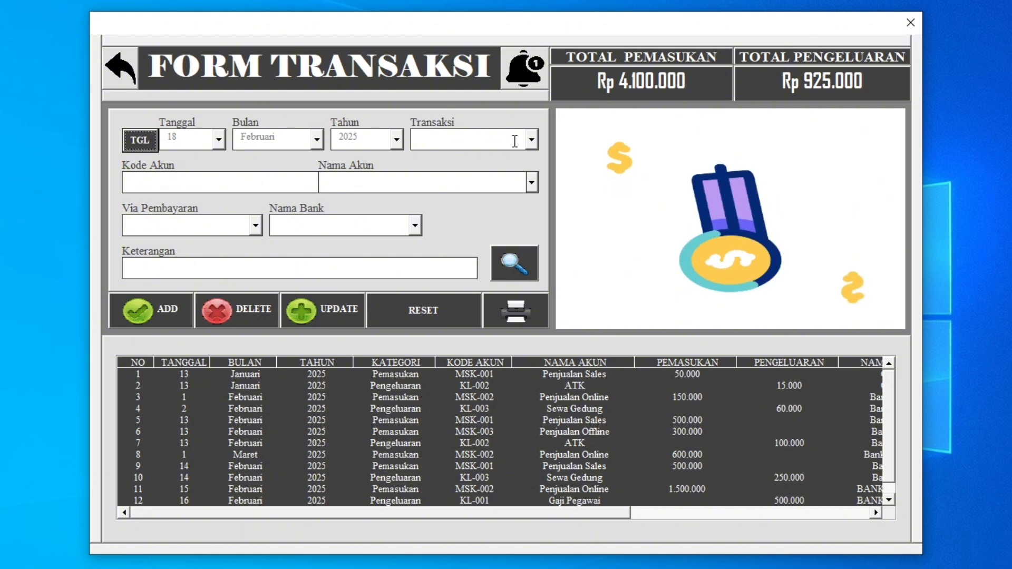
pyautogui.click(534, 139)
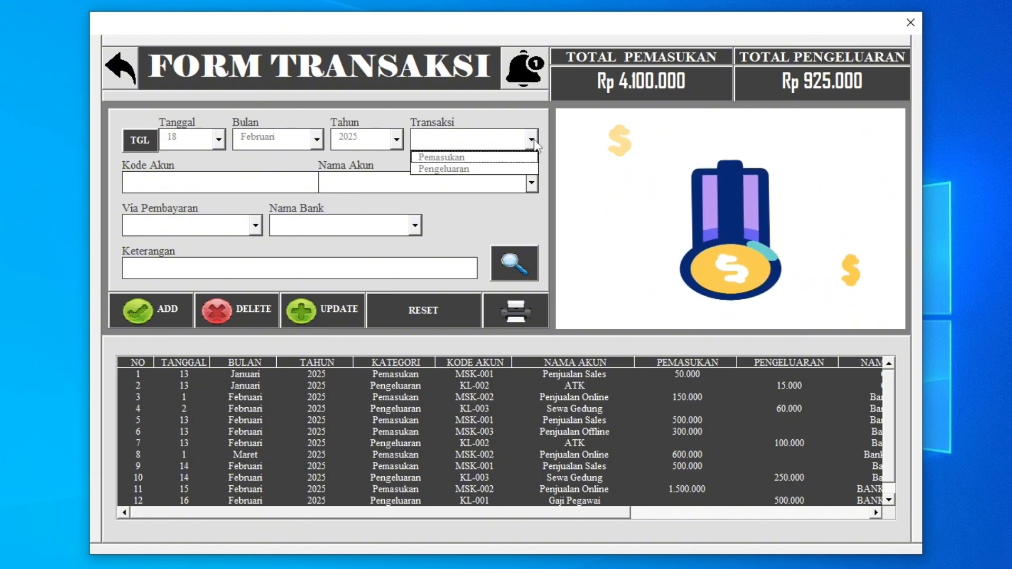
pyautogui.click(522, 169)
pyautogui.click(532, 182)
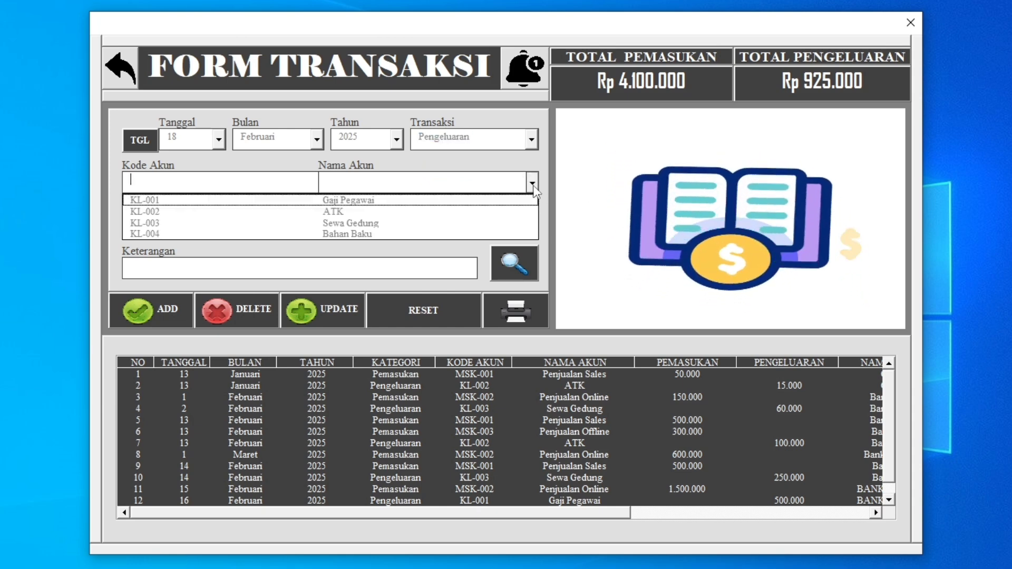
pyautogui.click(328, 235)
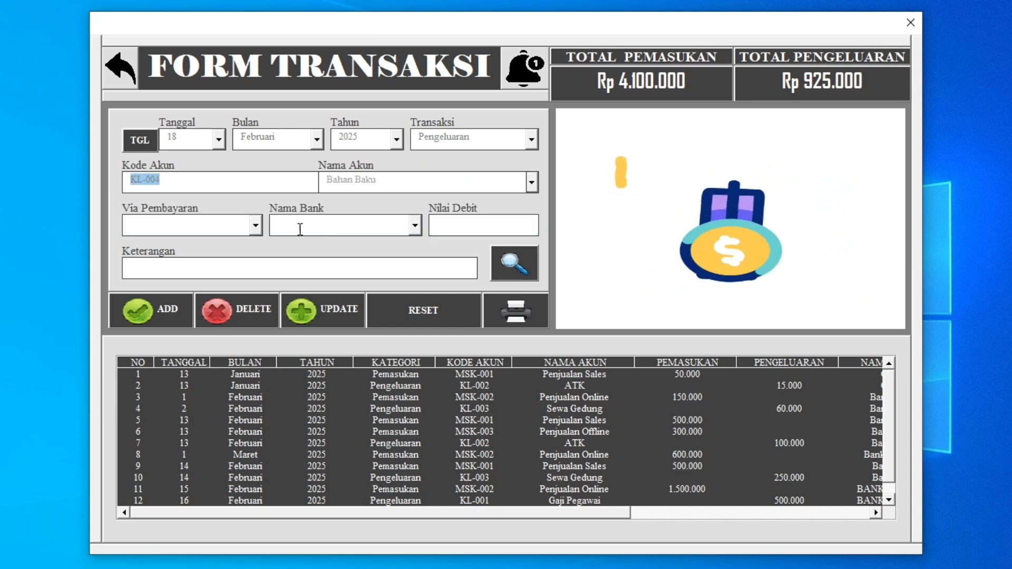
# Choose Transfer as the payment method and Bank Jabar as the bank for the Bahan Baku expense.
pyautogui.click(257, 232)
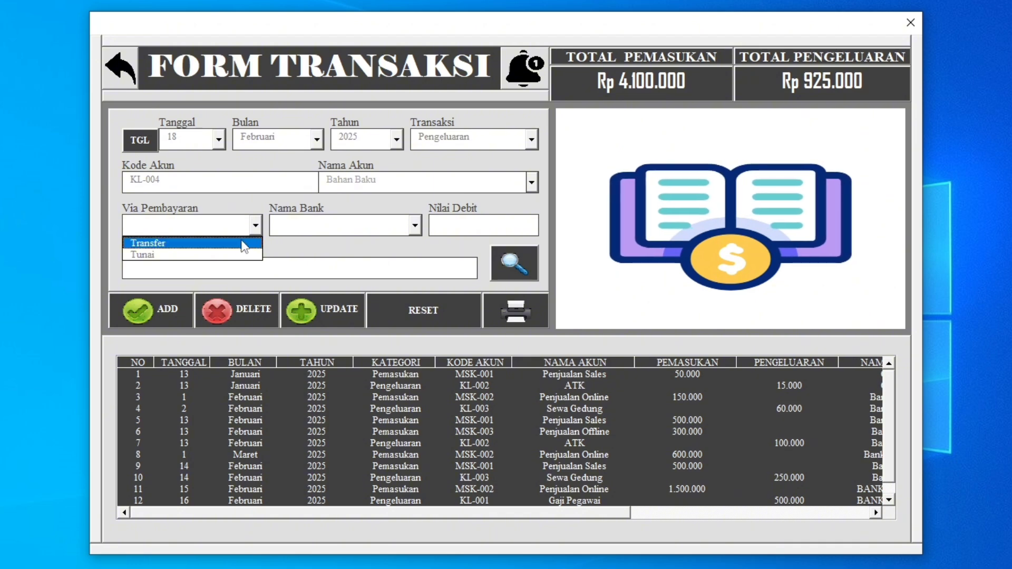
pyautogui.click(246, 244)
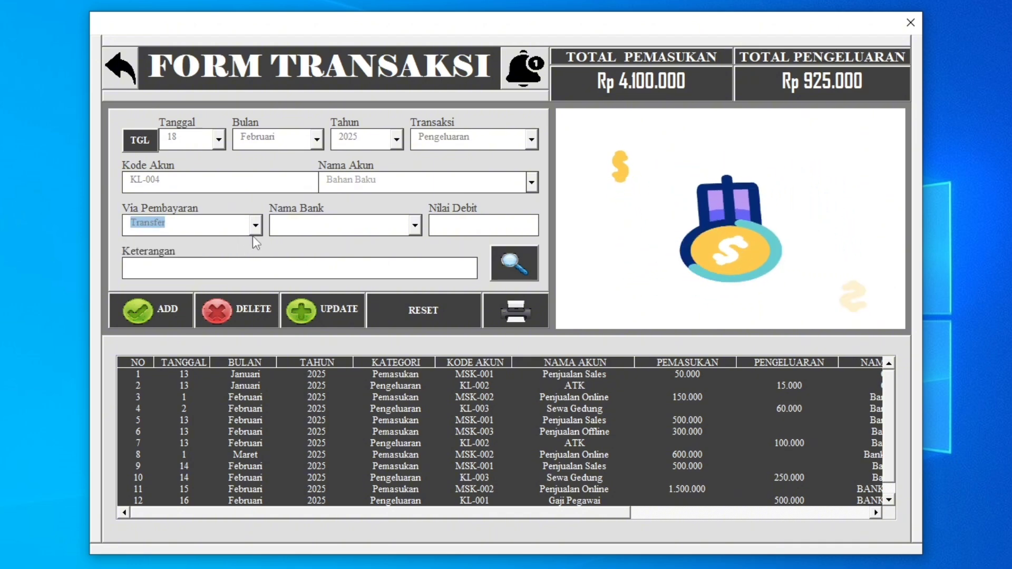
pyautogui.click(415, 226)
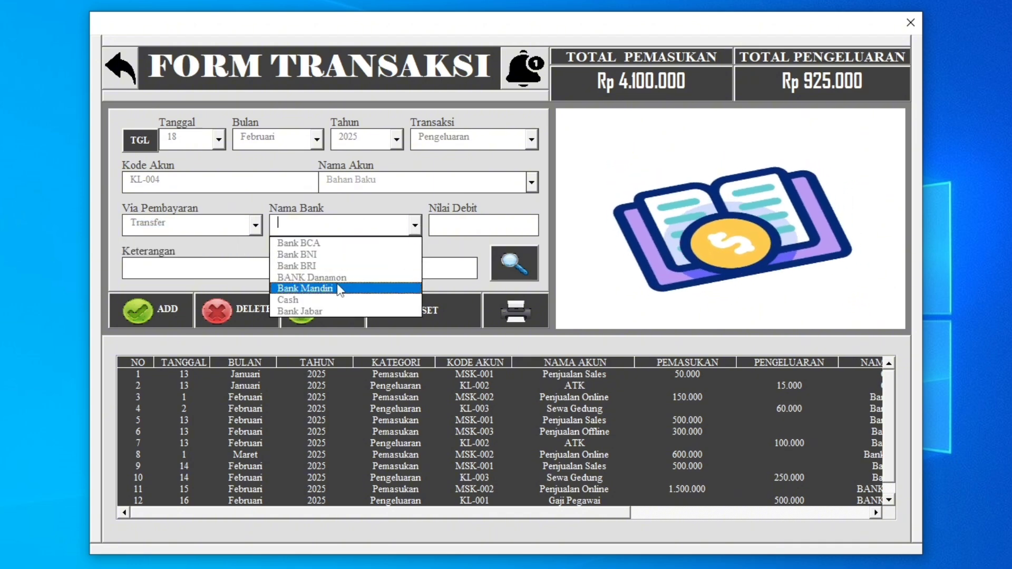
pyautogui.click(312, 312)
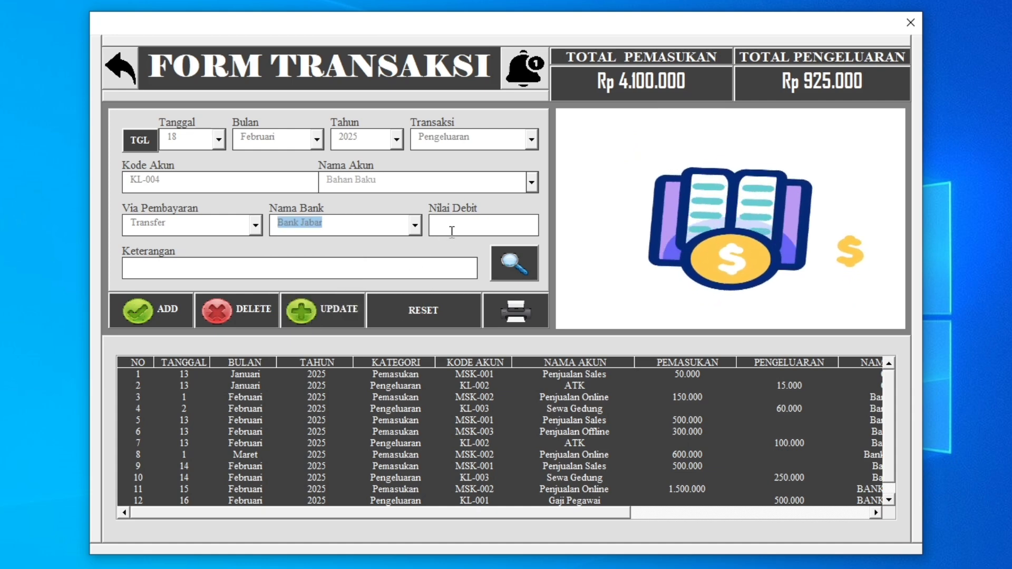
# Enter a debit value of 150000 with the description "ok", add the transaction and dismiss the notice.
pyautogui.click(452, 232)
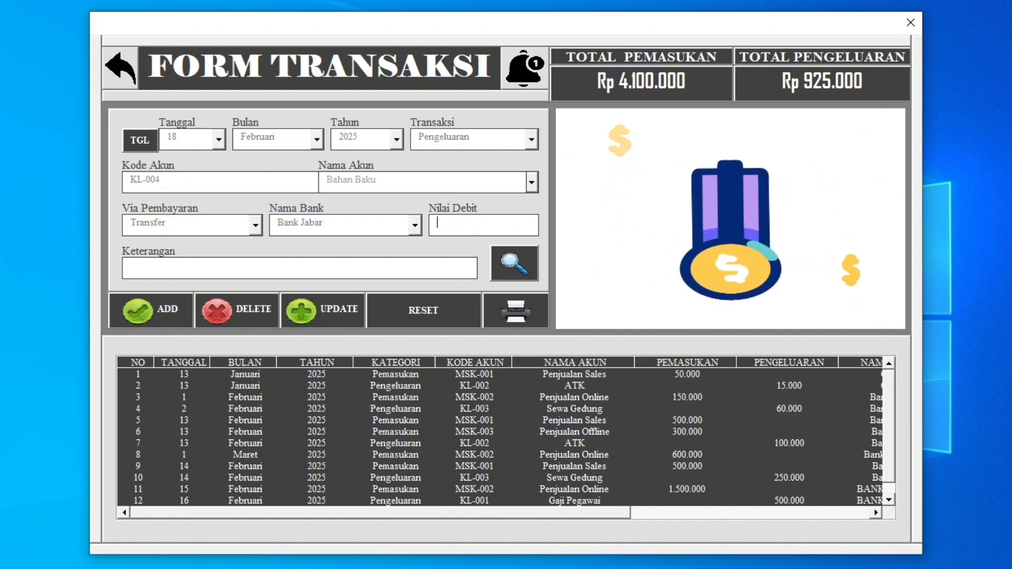
pyautogui.write('0000')
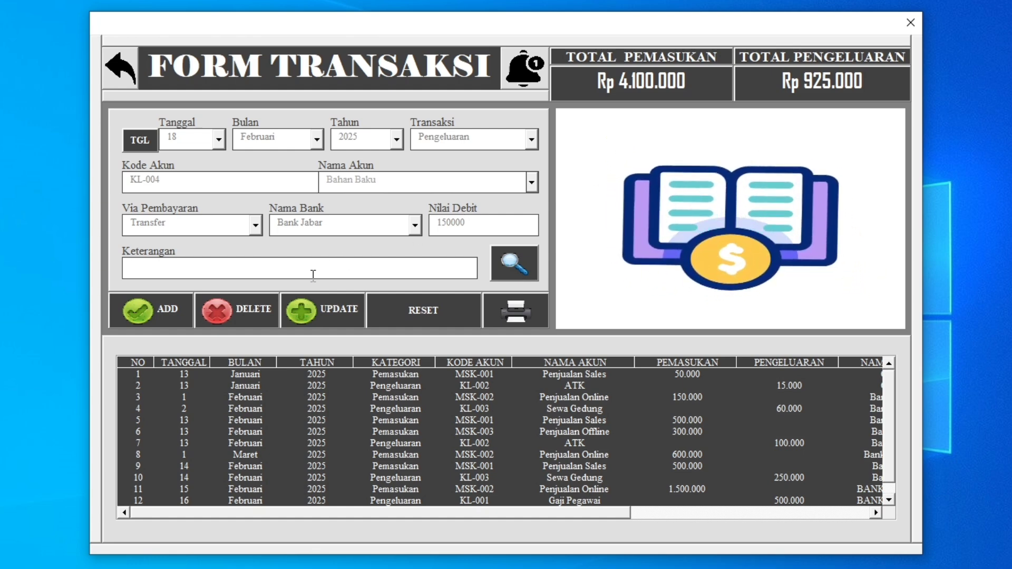
pyautogui.write('ok')
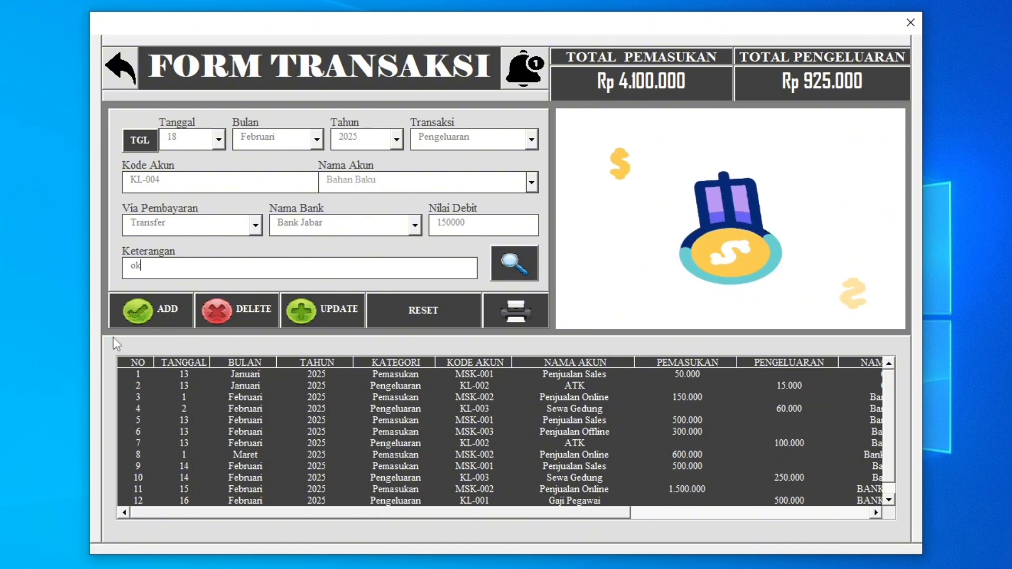
pyautogui.click(184, 311)
pyautogui.click(568, 345)
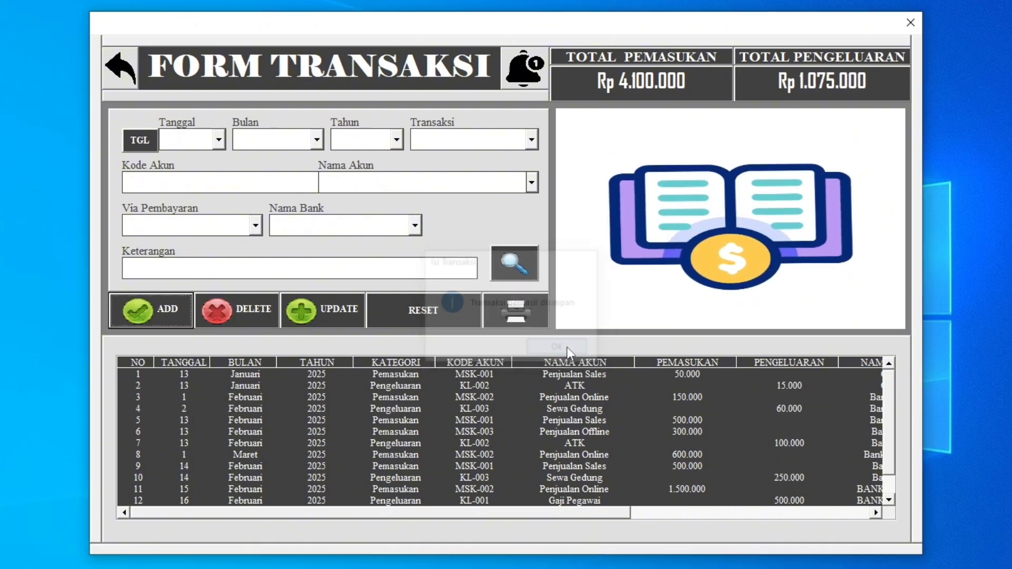
# Check Bank Jabar's updated balance in the main menu and reopen the transaction form.
pyautogui.click(111, 73)
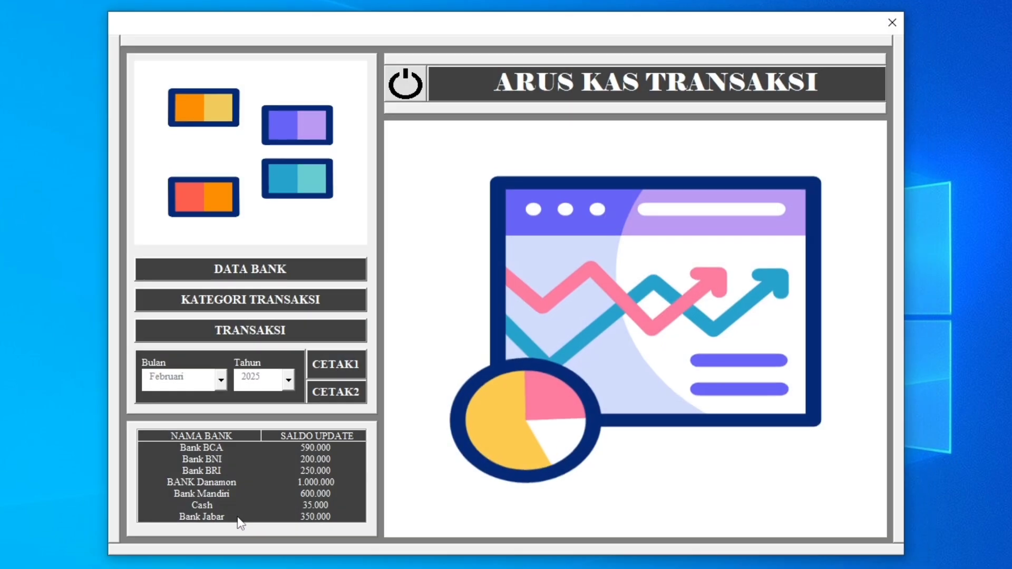
pyautogui.click(293, 519)
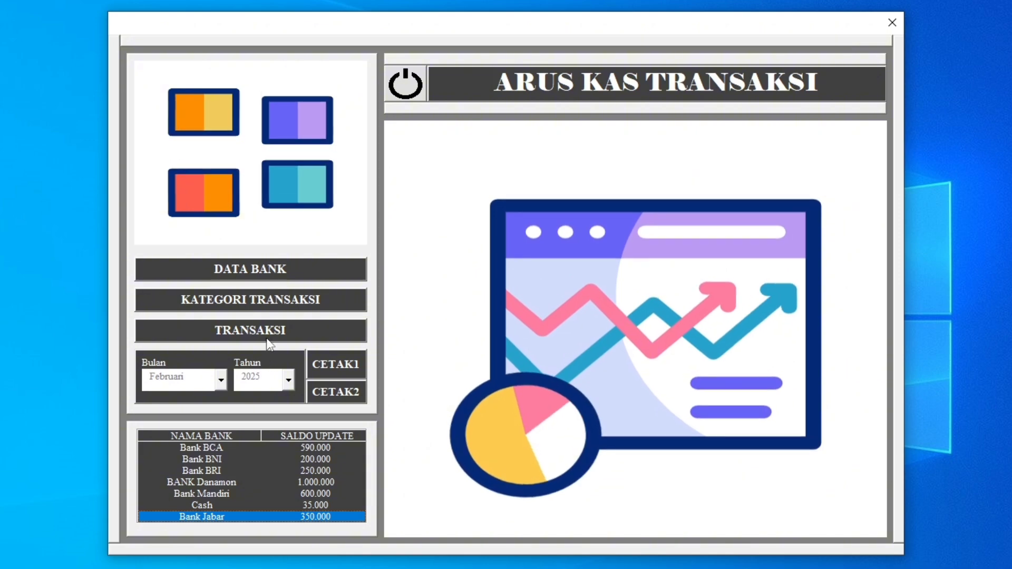
pyautogui.click(266, 337)
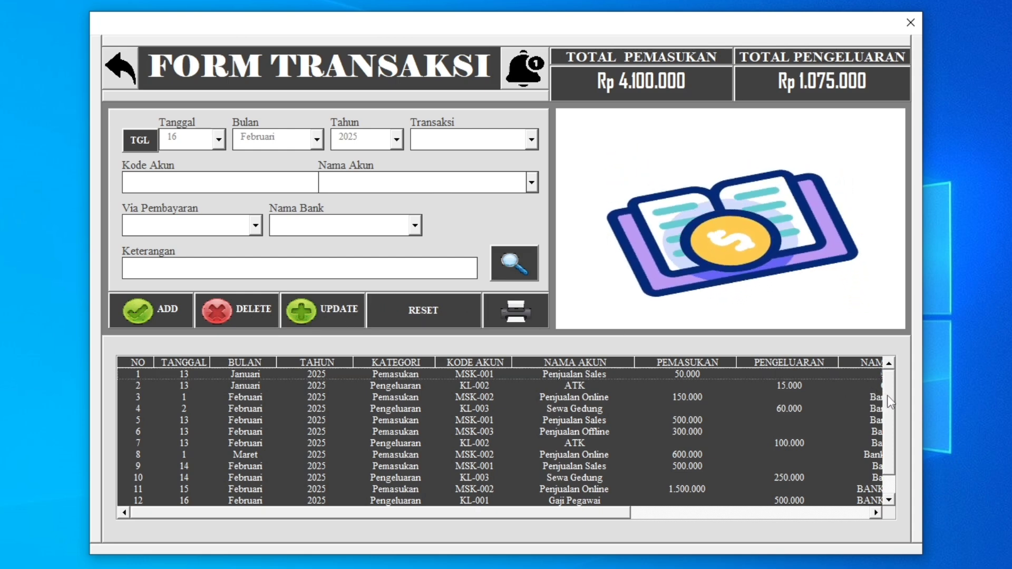
# Update the debit value of the 18 Februari Bahan Baku transaction to 20000 and dismiss the notice.
pyautogui.moveTo(888, 397); pyautogui.dragTo(883, 457)
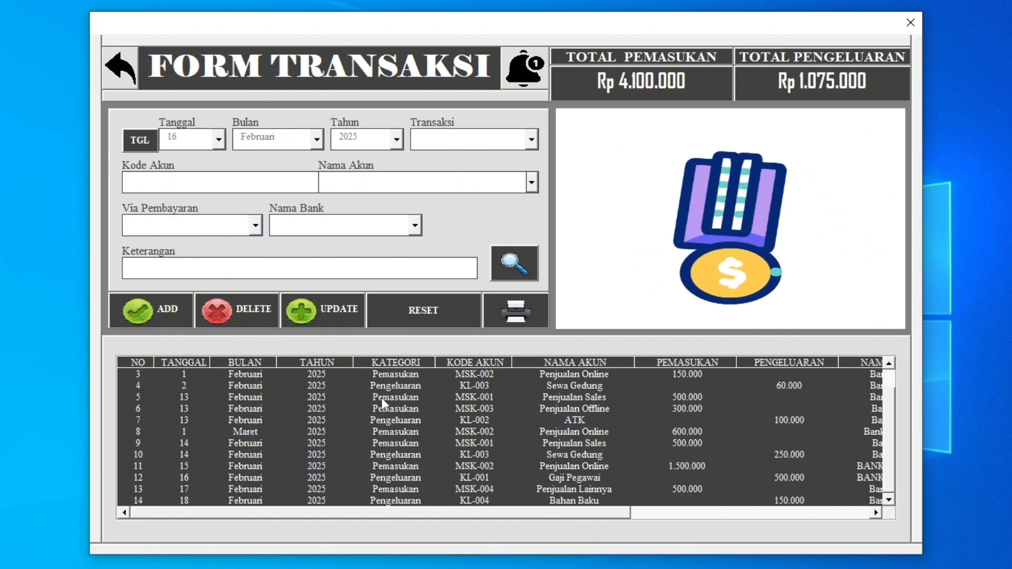
pyautogui.click(479, 501)
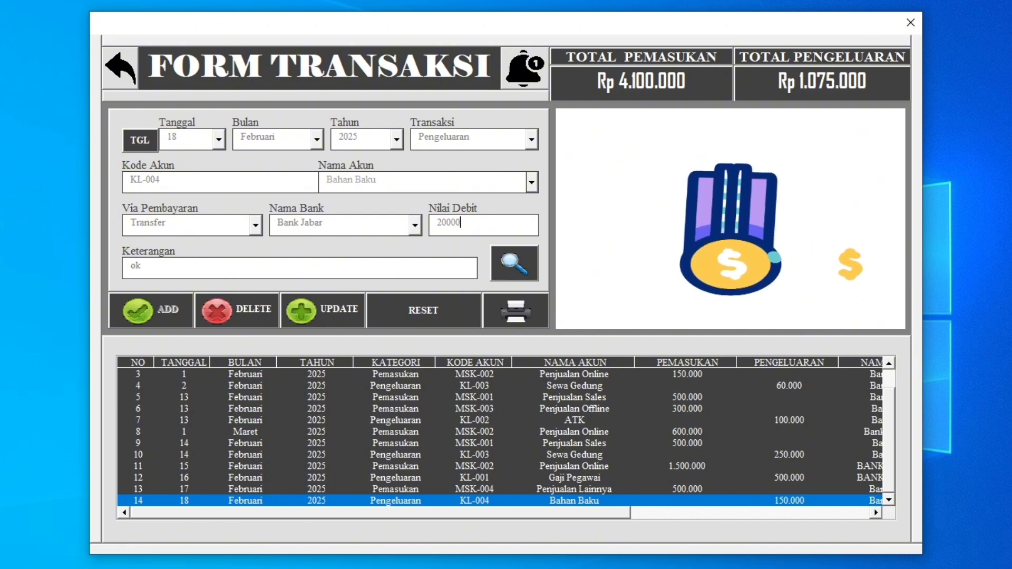
pyautogui.click(332, 310)
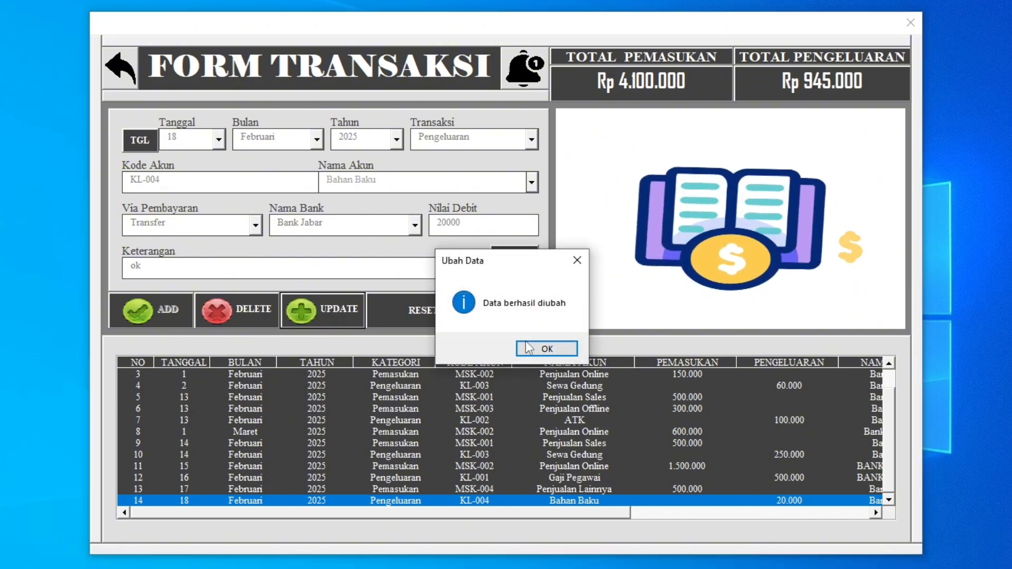
pyautogui.click(529, 354)
# Set the Bahan Baku transaction's debit value to 200000 and save the update.
pyautogui.click(583, 503)
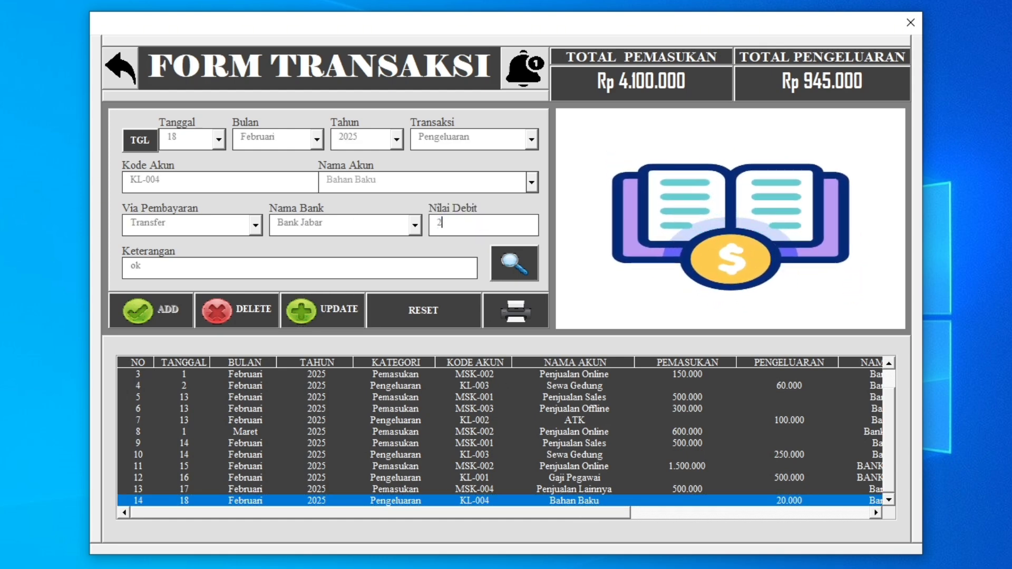
pyautogui.click(331, 313)
pyautogui.press('Return')
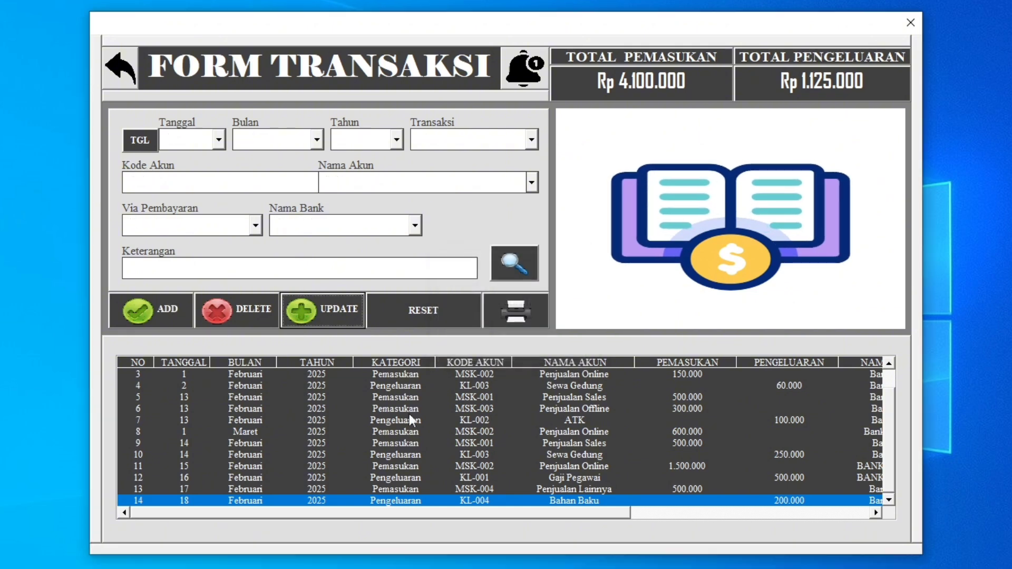
# Return to the main menu to check the Bank Jabar balance after the update, and go back to the transaction form.
pyautogui.click(126, 77)
pyautogui.click(224, 519)
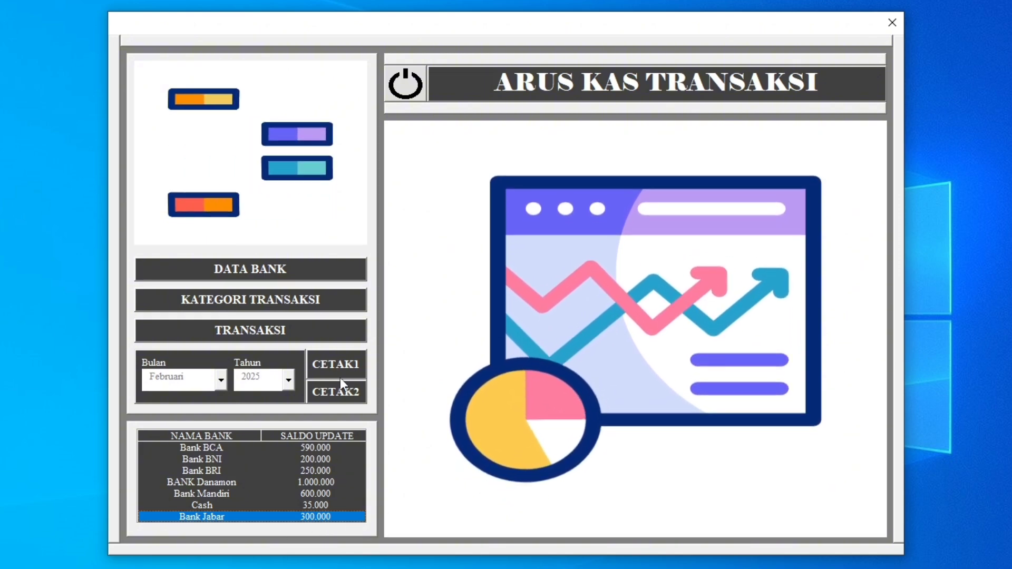
pyautogui.click(289, 336)
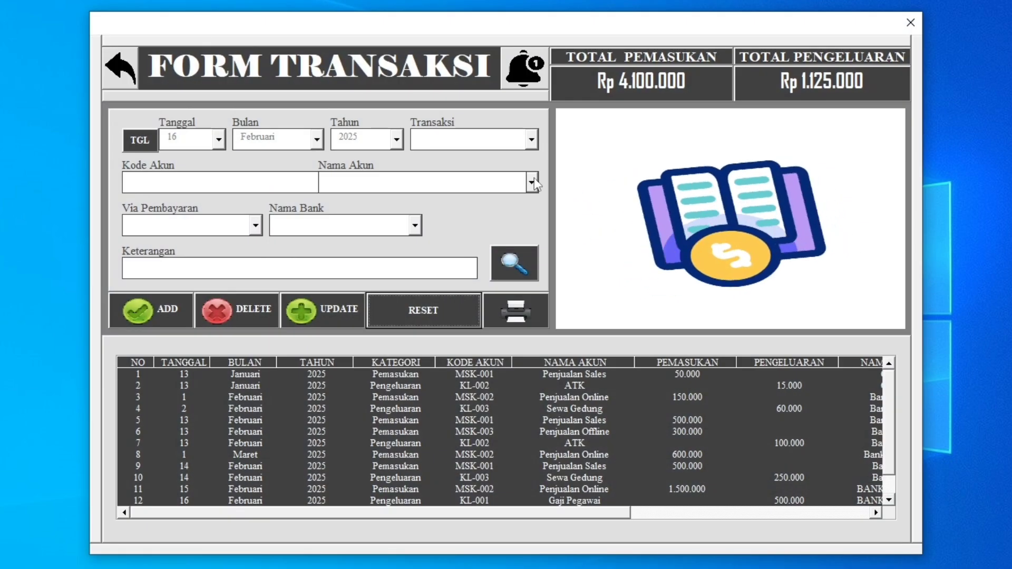
# Request deletion of the 18 Februari Bahan Baku transaction, decline the confirmation and reset the form.
pyautogui.scroll(-2, 884, 463)
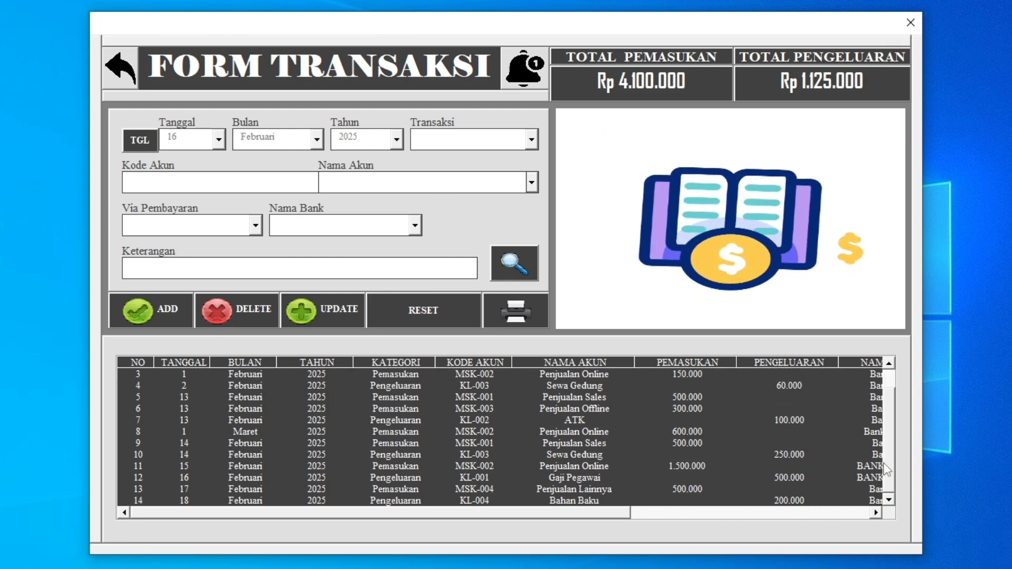
pyautogui.click(578, 505)
pyautogui.click(240, 310)
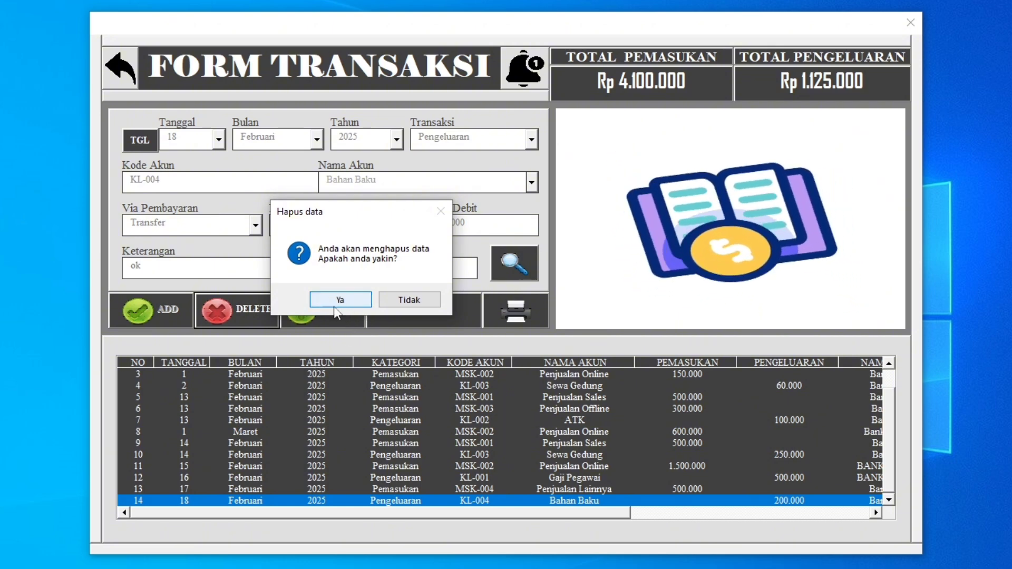
pyautogui.moveTo(370, 216); pyautogui.dragTo(577, 253)
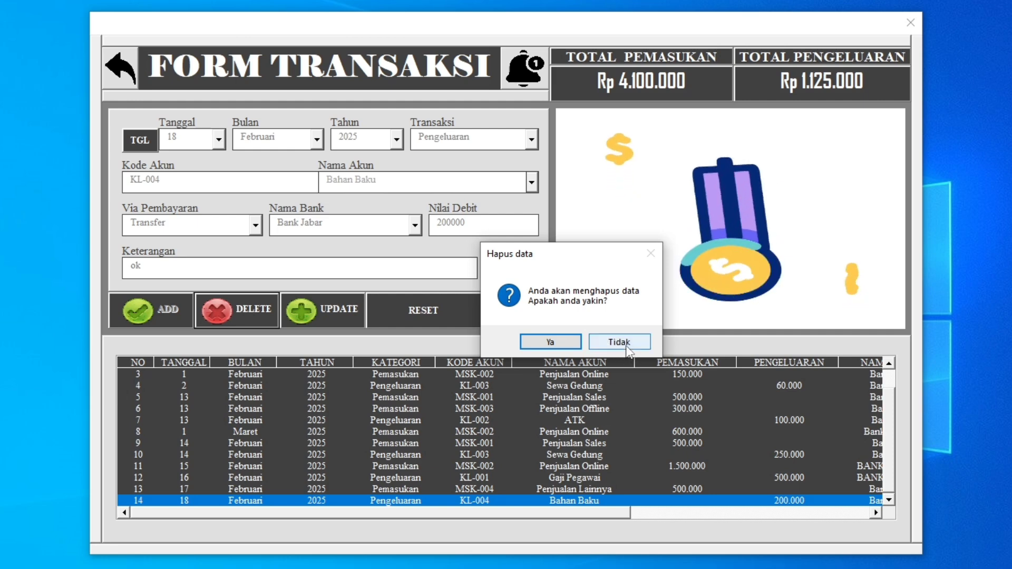
pyautogui.click(611, 343)
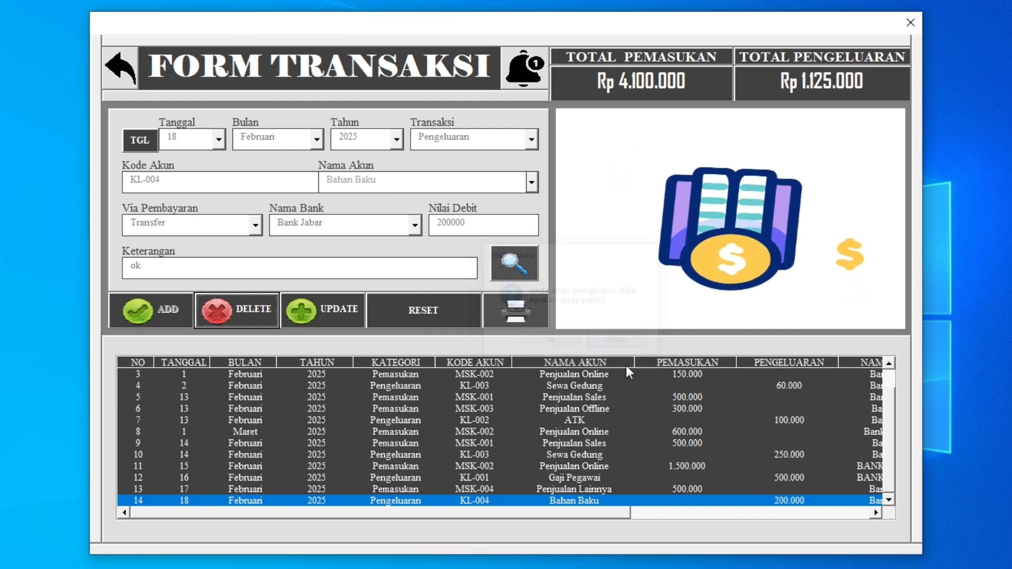
pyautogui.click(439, 317)
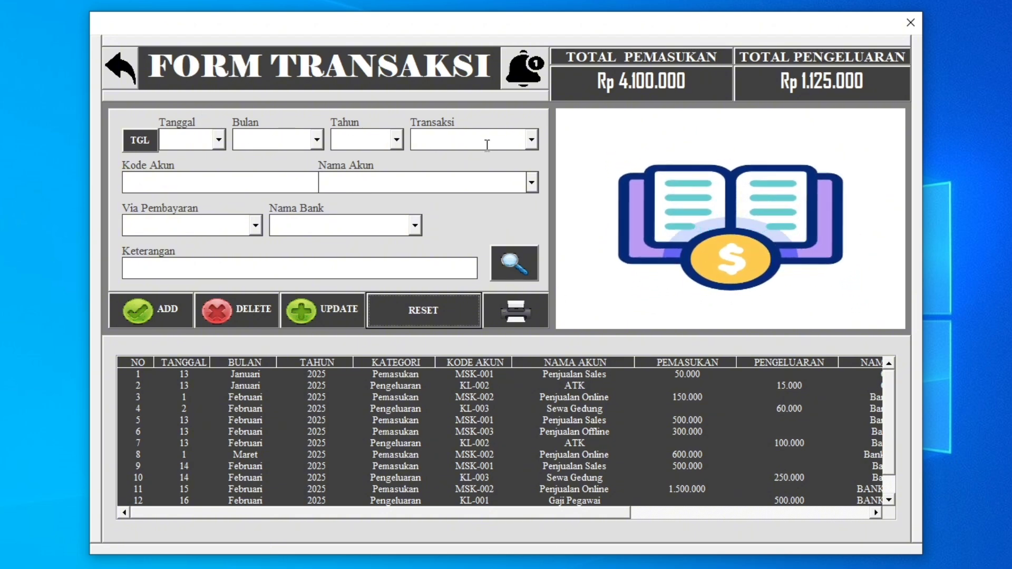
# Filter the transaction list to show only Pemasukan entries.
pyautogui.click(532, 139)
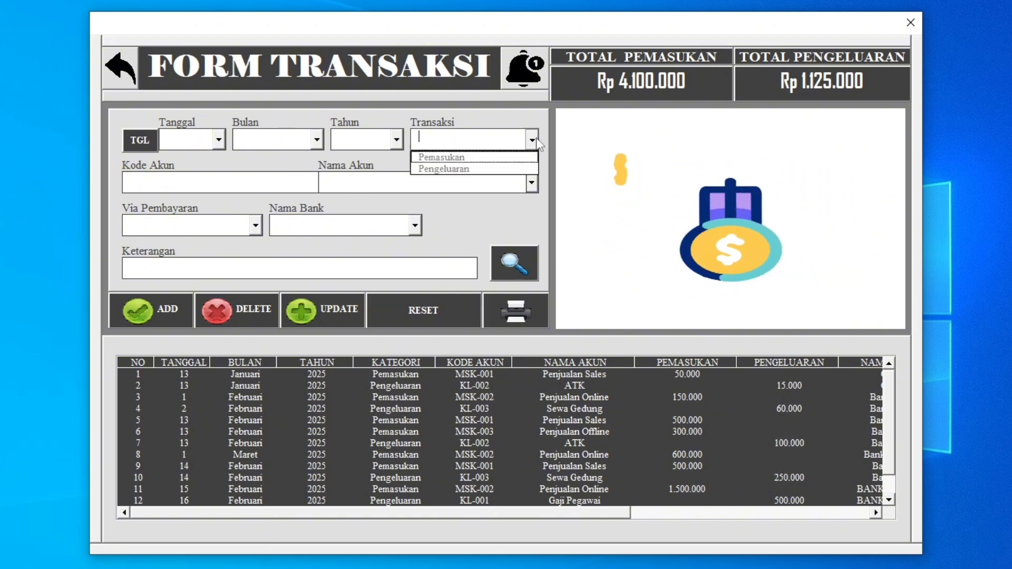
pyautogui.click(518, 156)
pyautogui.click(511, 267)
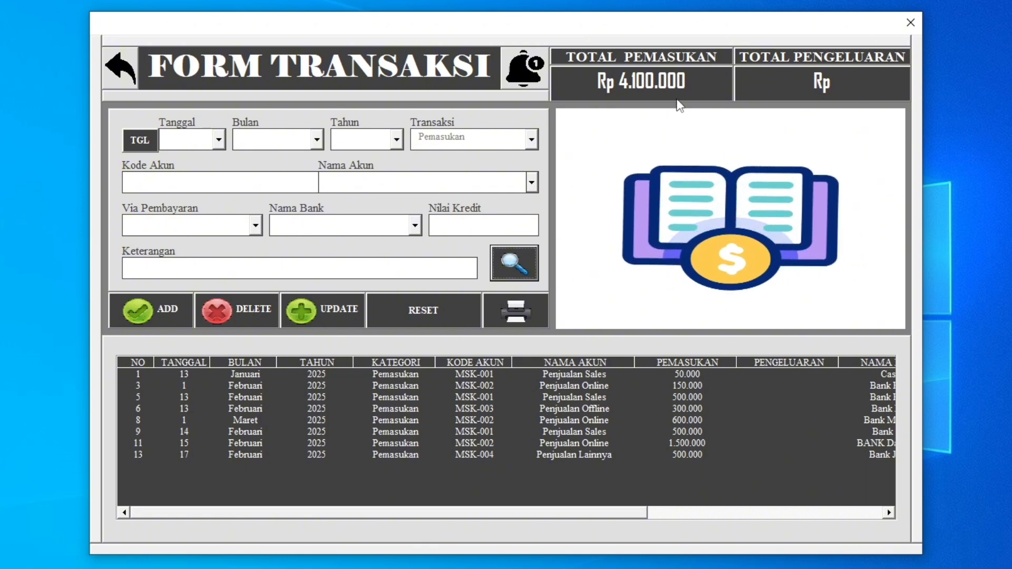
# Filter the transaction list by Pengeluaran and review the listed expenses.
pyautogui.click(531, 139)
pyautogui.click(501, 169)
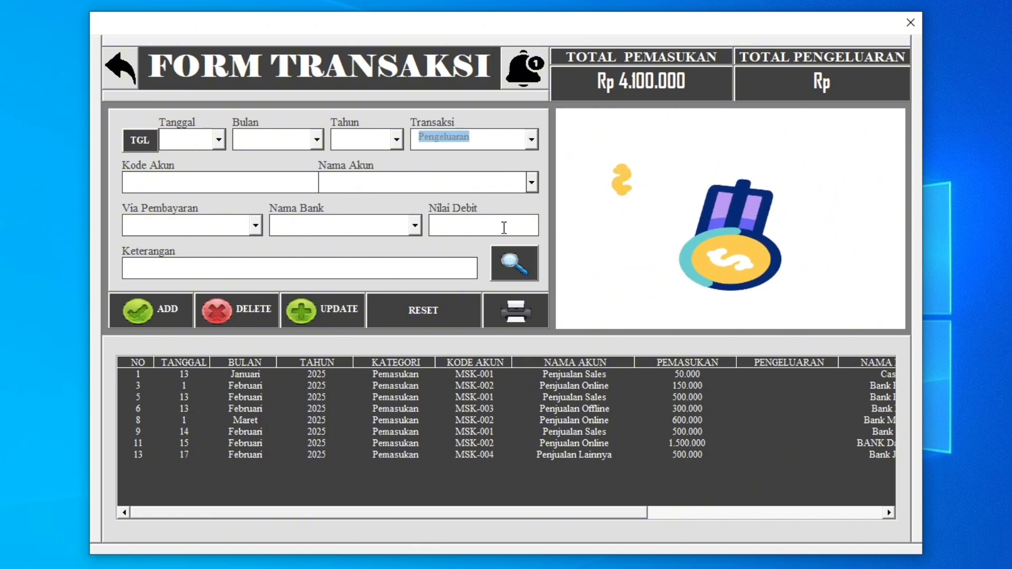
pyautogui.click(513, 263)
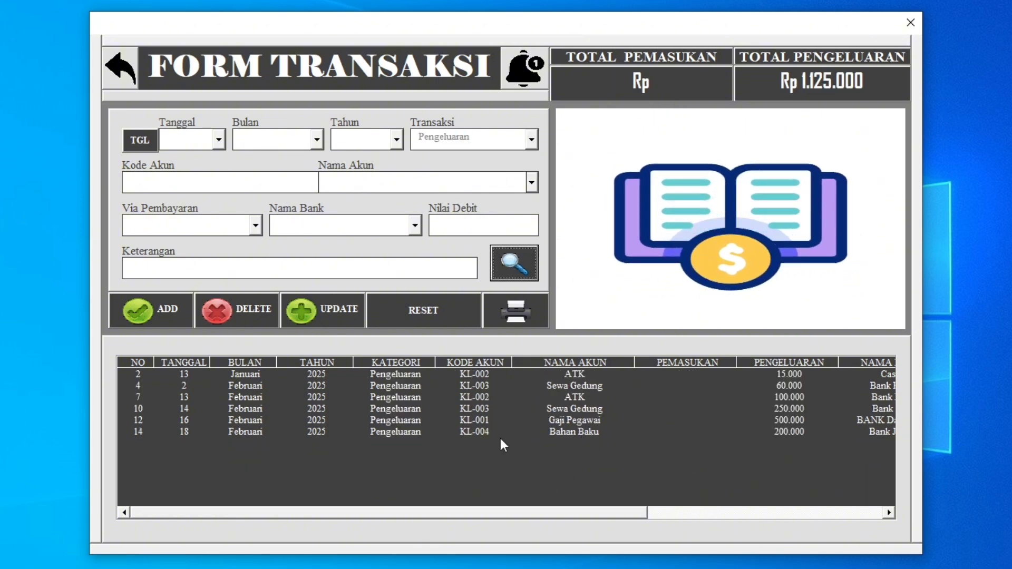
pyautogui.moveTo(459, 514); pyautogui.dragTo(337, 522)
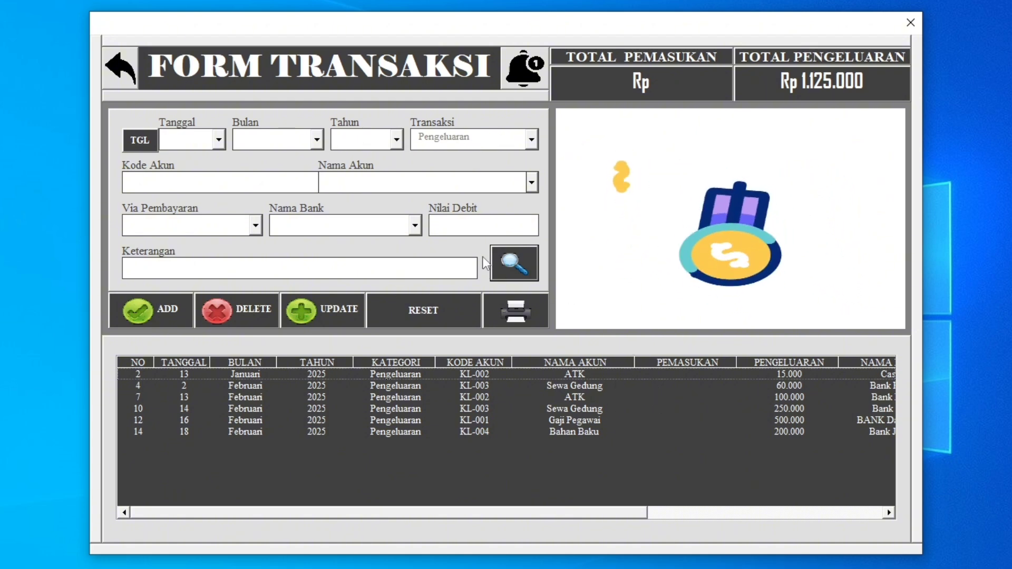
# Reset the transaction form to clear the Pengeluaran filter and review the full transaction list.
pyautogui.click(433, 313)
pyautogui.click(691, 375)
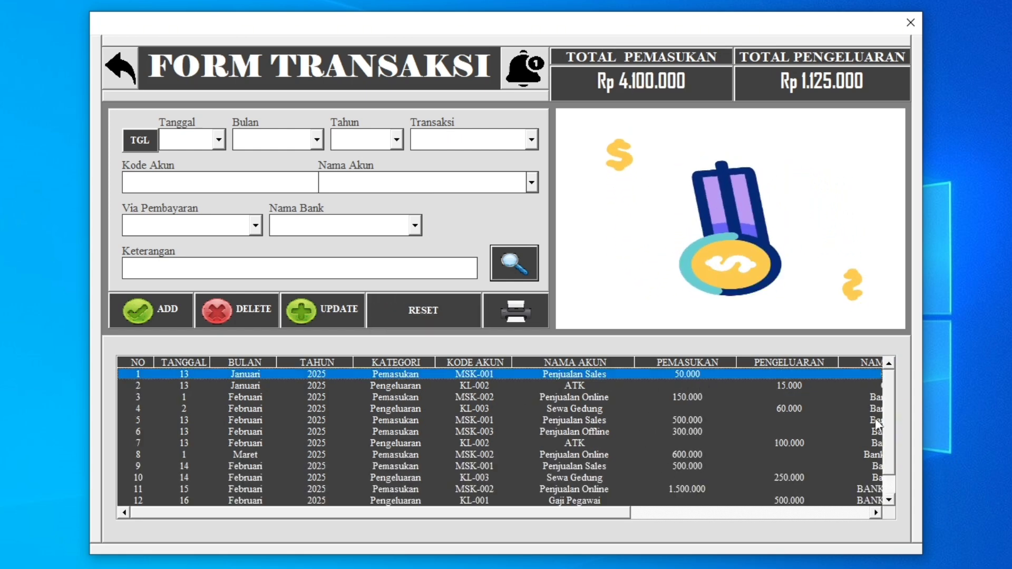
pyautogui.scroll(-1, 890, 482)
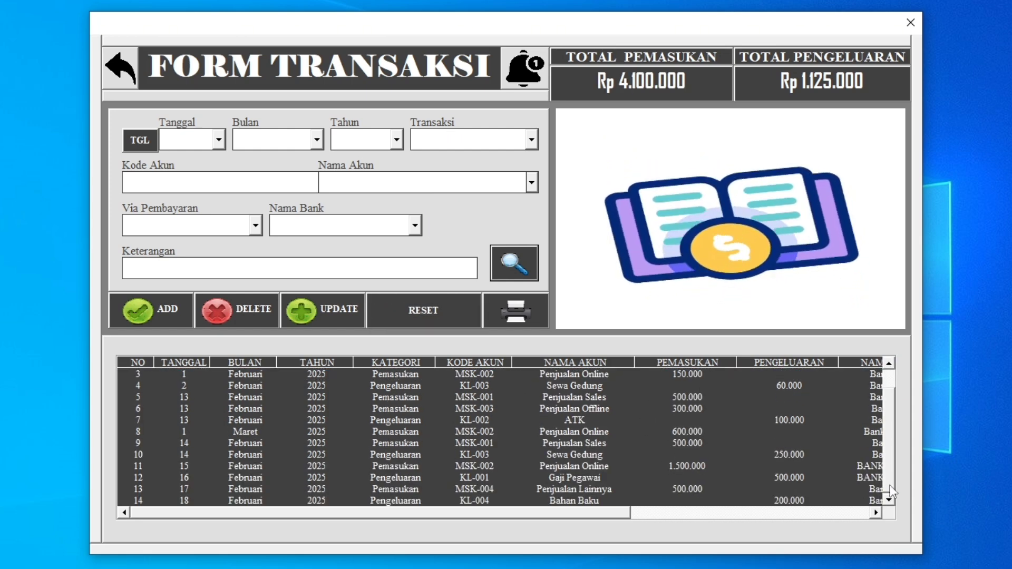
pyautogui.scroll(1, 896, 382)
pyautogui.scroll(-1, 886, 483)
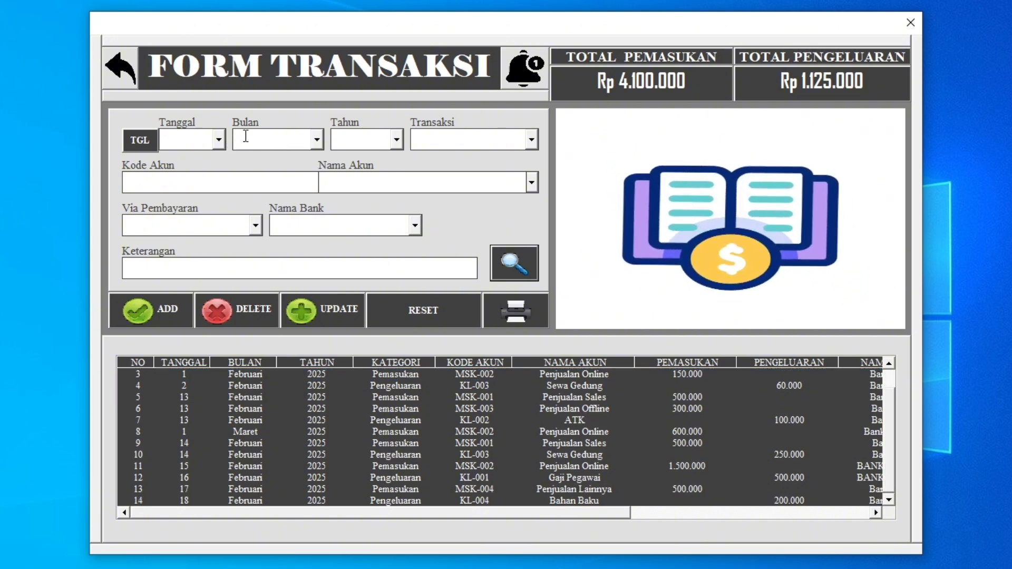
# Filter the transaction list by Bulan Januari and Tahun 2025.
pyautogui.click(315, 141)
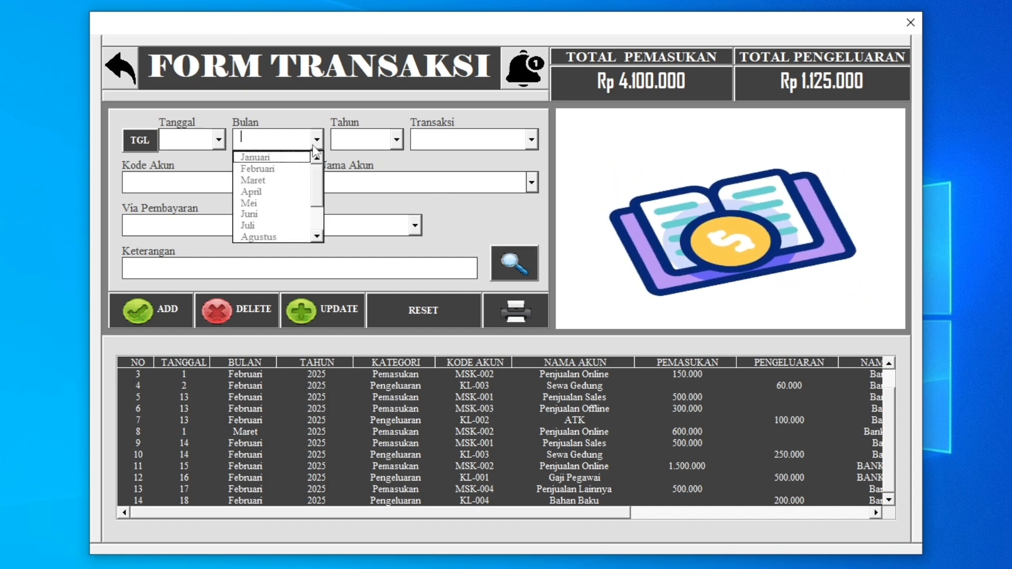
pyautogui.click(289, 158)
pyautogui.click(385, 148)
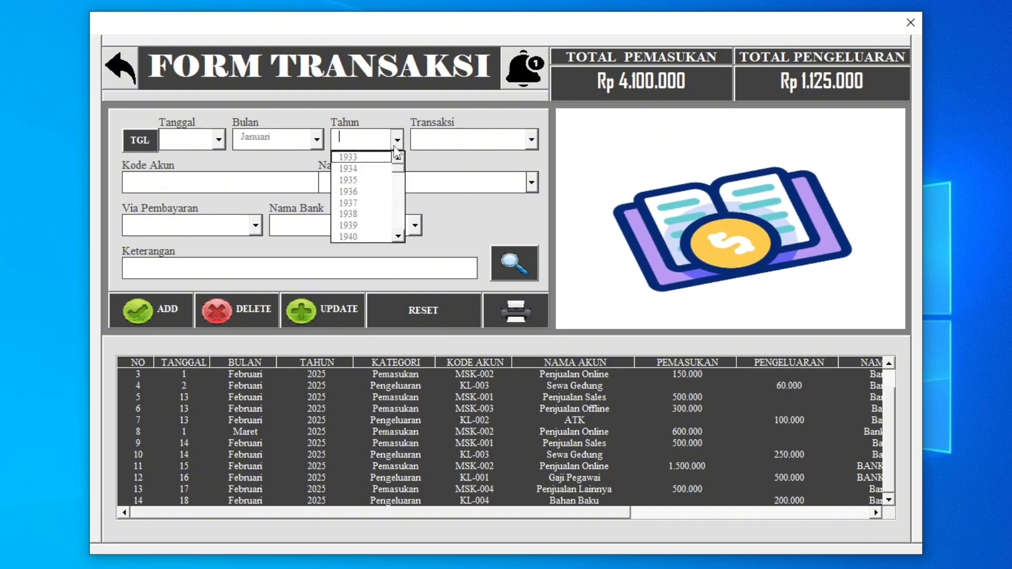
pyautogui.click(385, 138)
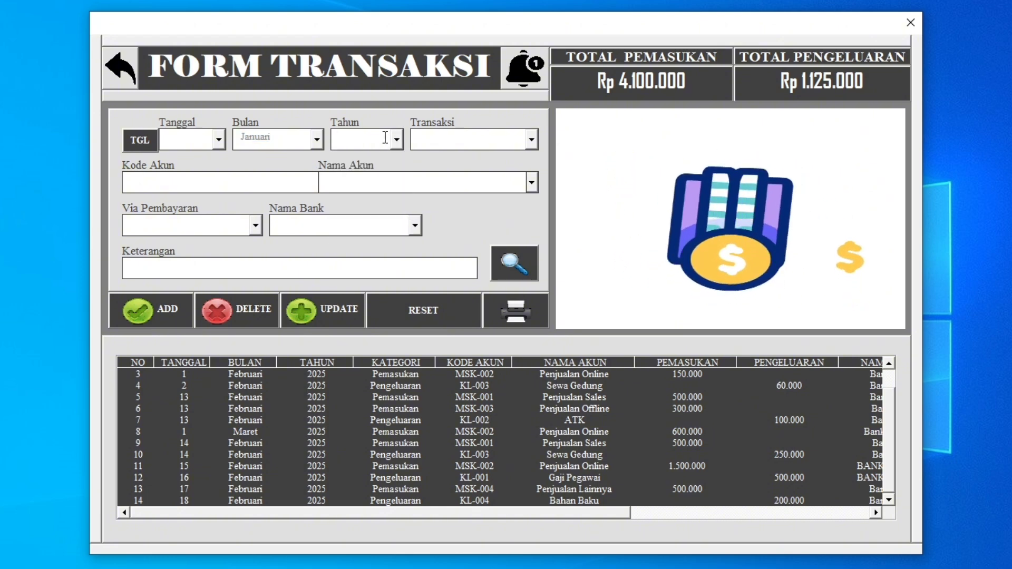
pyautogui.write('202')
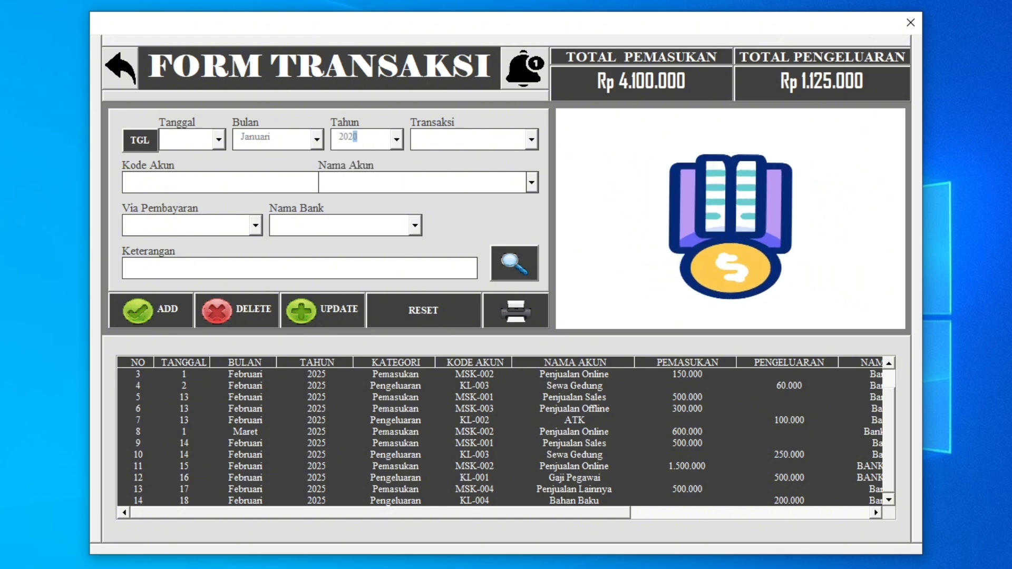
pyautogui.write('5')
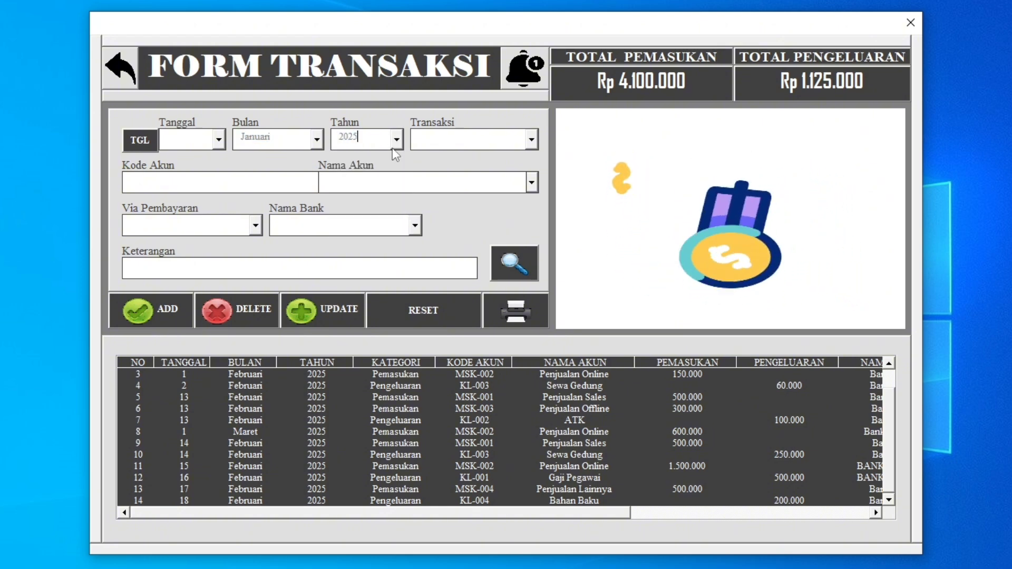
pyautogui.click(528, 272)
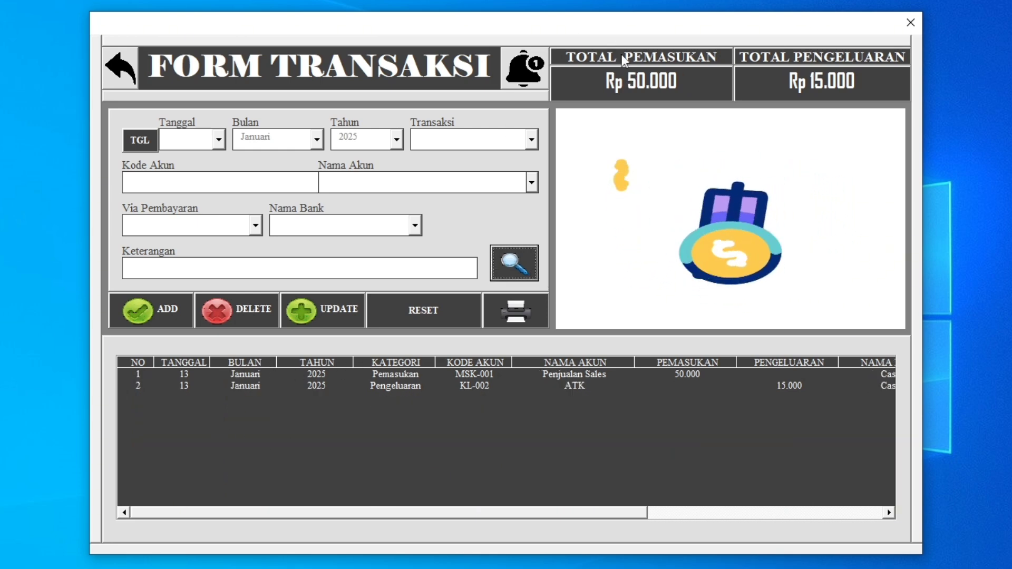
# Review the filtered Januari 2025 entries and view their report in print preview before returning to the form.
pyautogui.click(312, 378)
pyautogui.click(396, 388)
pyautogui.click(407, 374)
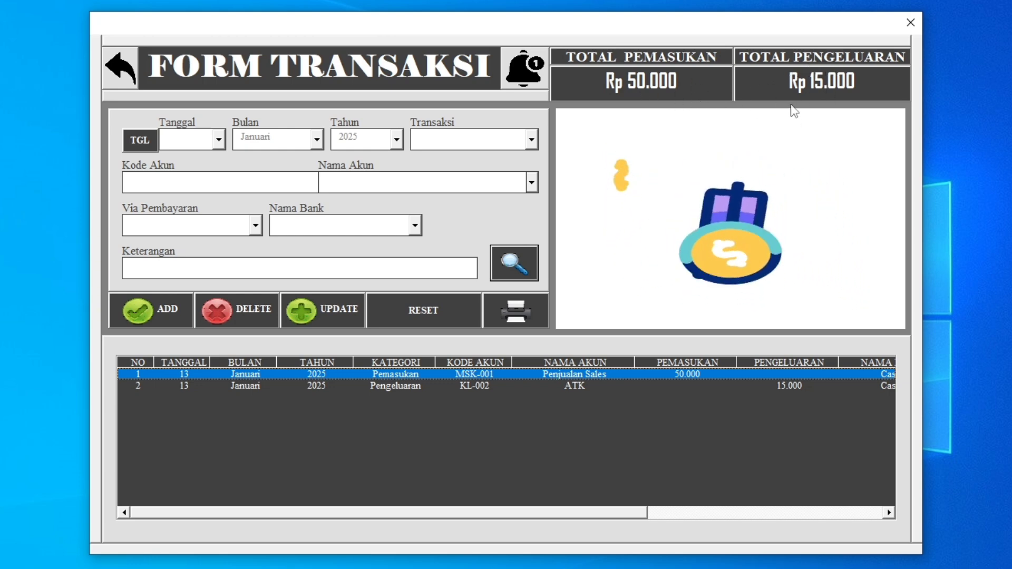
pyautogui.click(520, 314)
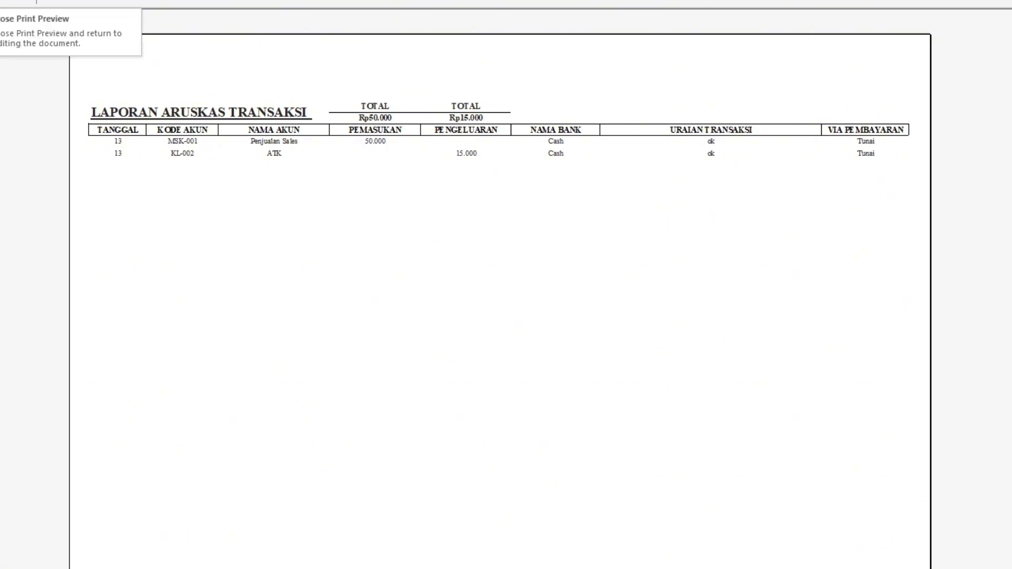
pyautogui.click(13, 1)
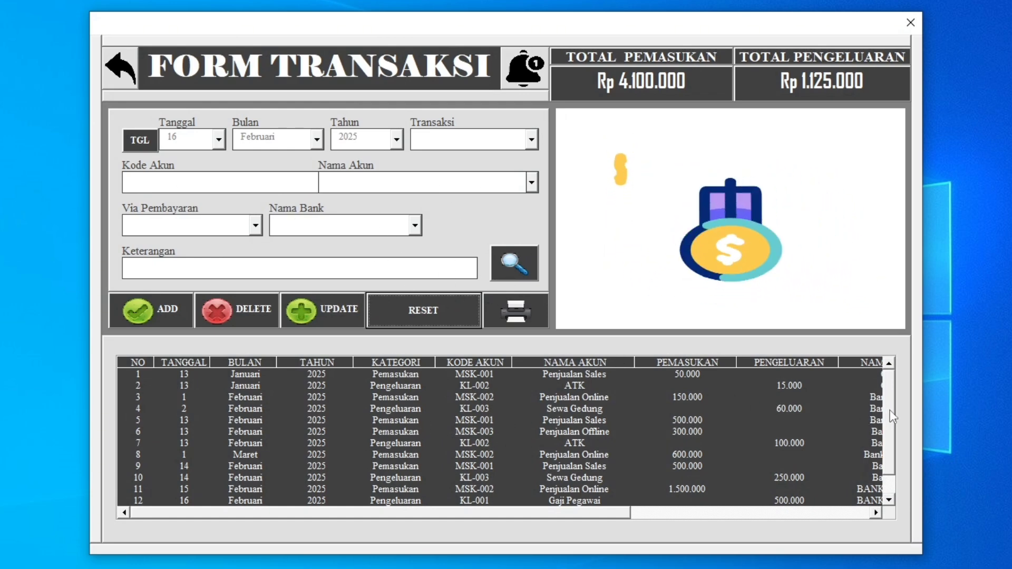
# Look through the unfiltered transaction list and open its print preview without running a search, closing it after viewing.
pyautogui.moveTo(891, 413); pyautogui.dragTo(887, 441)
pyautogui.moveTo(484, 377); pyautogui.dragTo(483, 466)
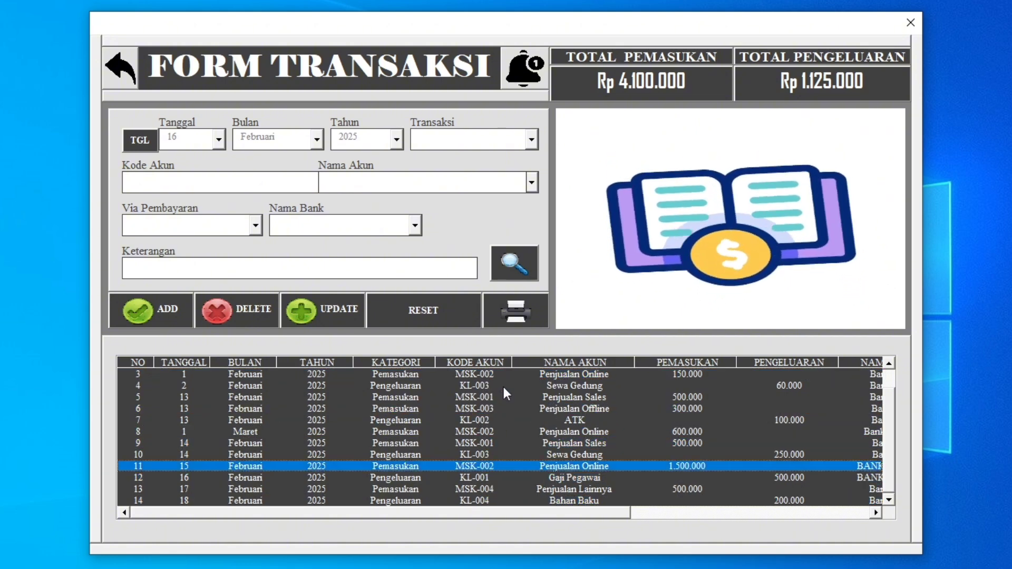
pyautogui.click(519, 318)
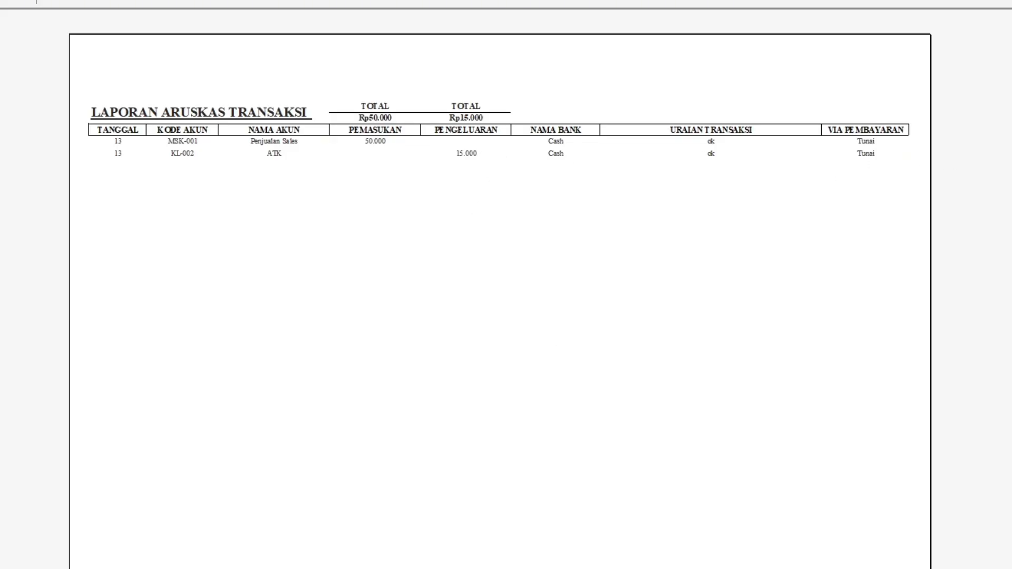
pyautogui.click(16, 1)
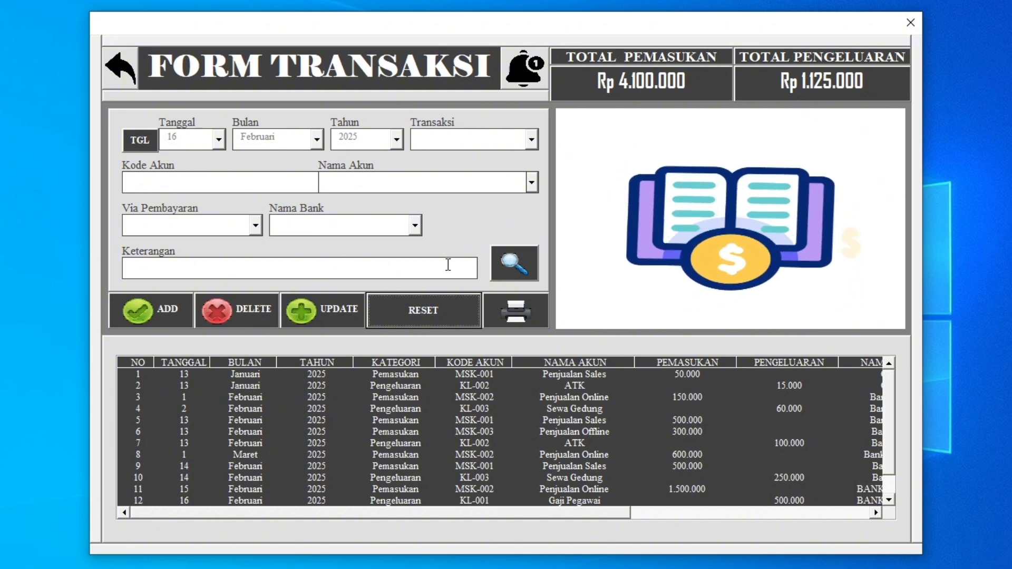
# Reset the form, run a search with no criteria and view the report of all transactions in print preview.
pyautogui.click(430, 315)
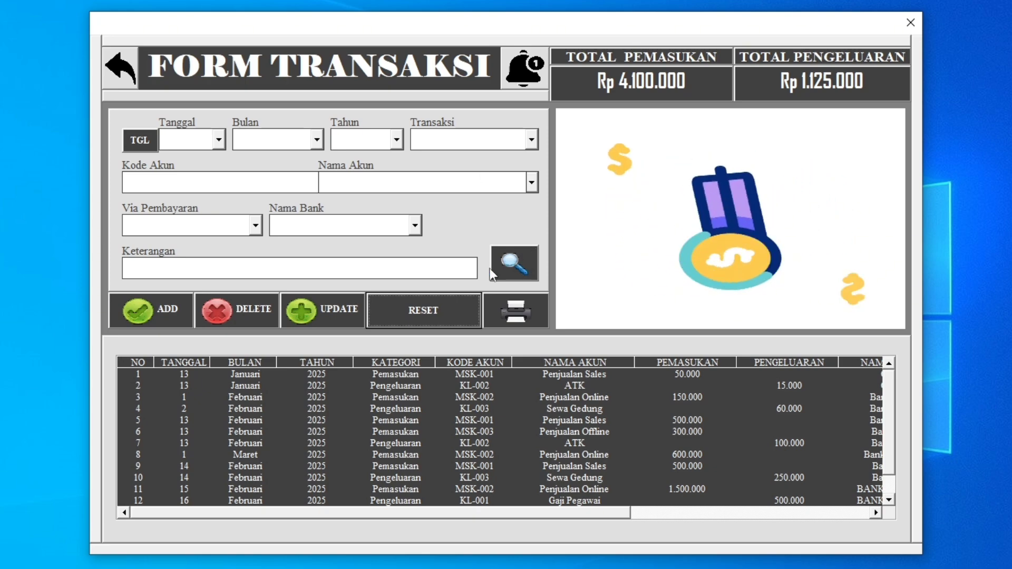
pyautogui.click(524, 250)
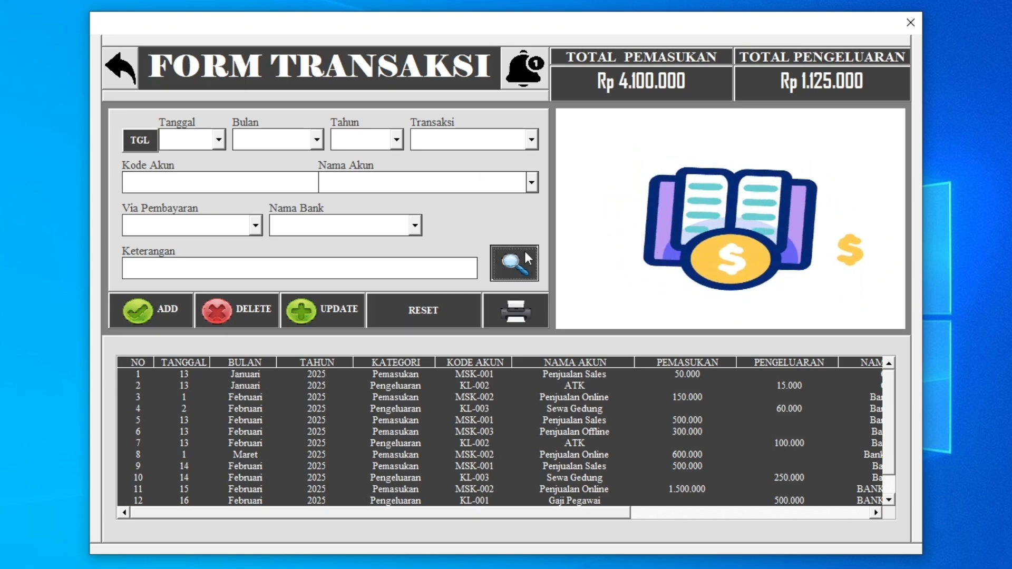
pyautogui.click(518, 311)
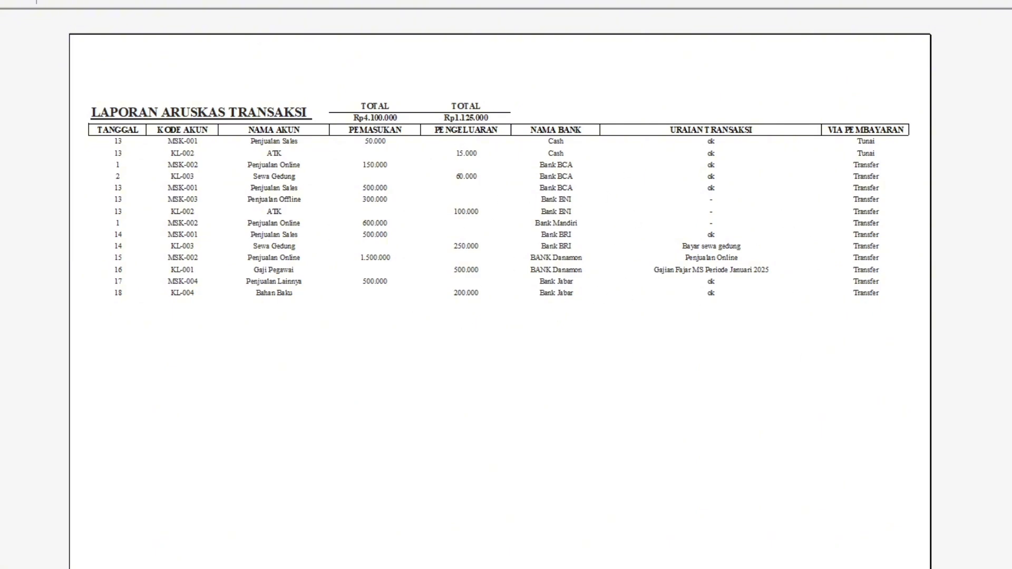
pyautogui.press('Escape')
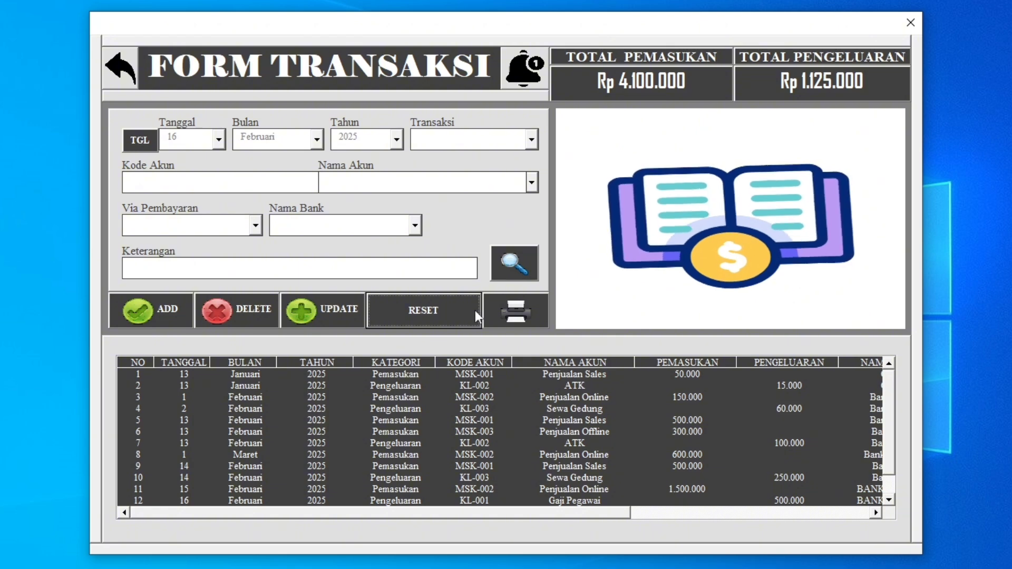
# Reset the form and filter the transaction list by Transaksi Pemasukan and Bulan Februari.
pyautogui.click(457, 310)
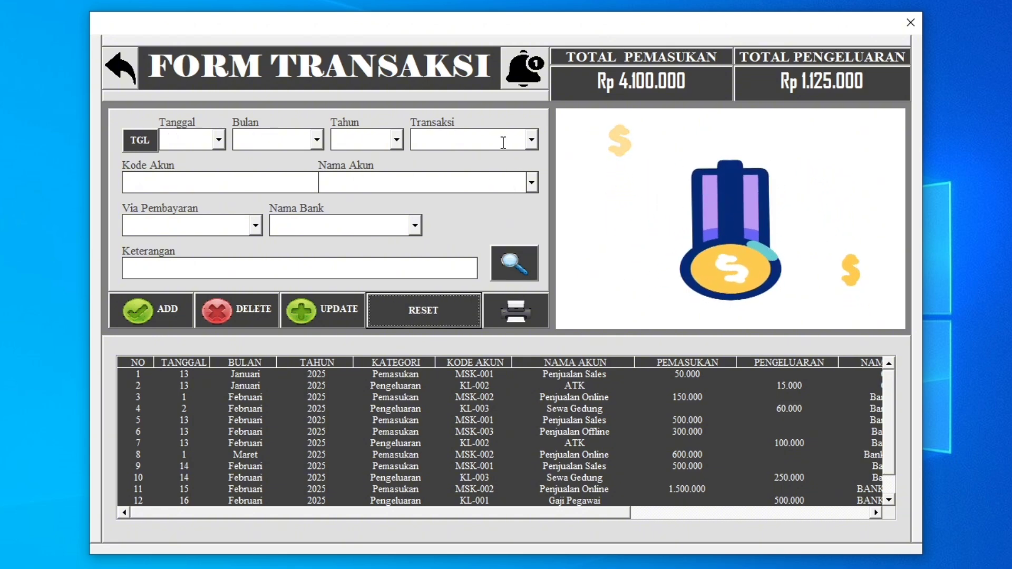
pyautogui.click(532, 141)
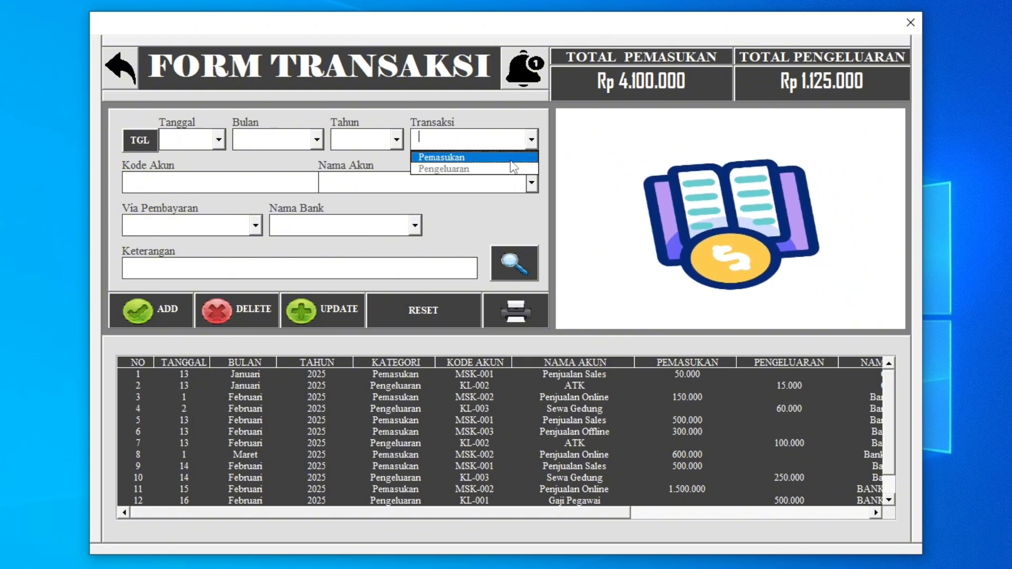
pyautogui.click(511, 160)
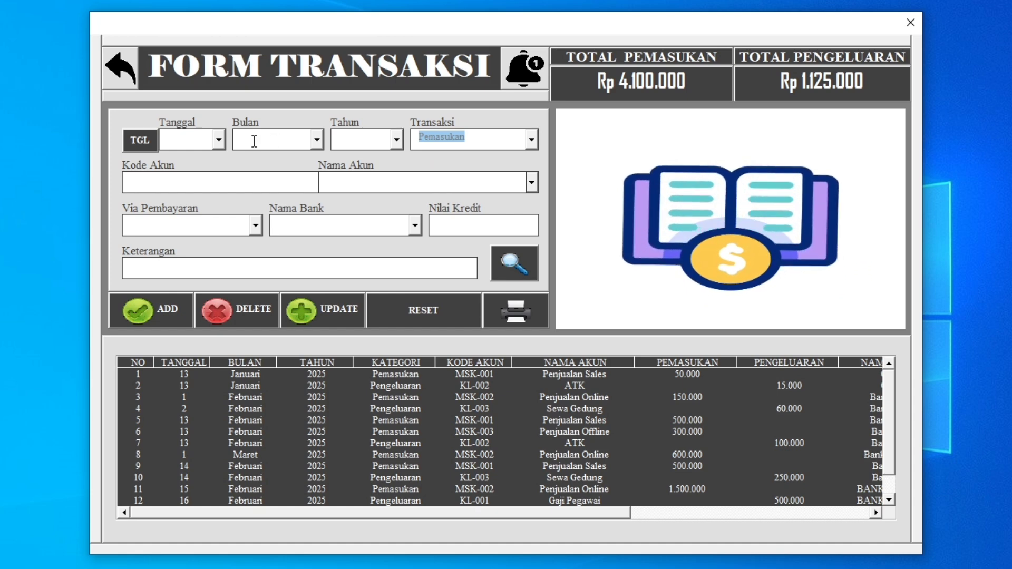
pyautogui.click(317, 140)
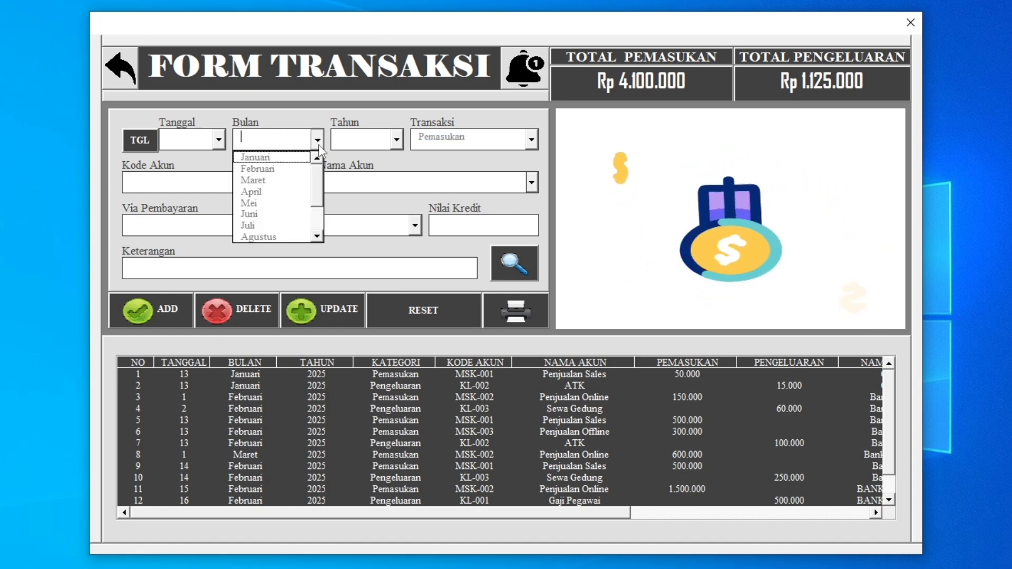
pyautogui.click(293, 168)
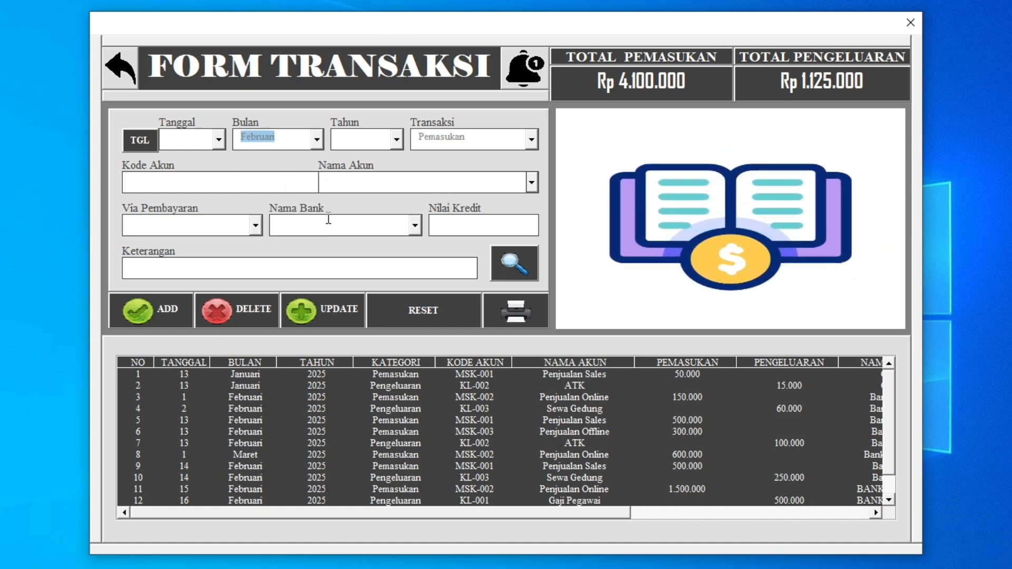
pyautogui.click(509, 278)
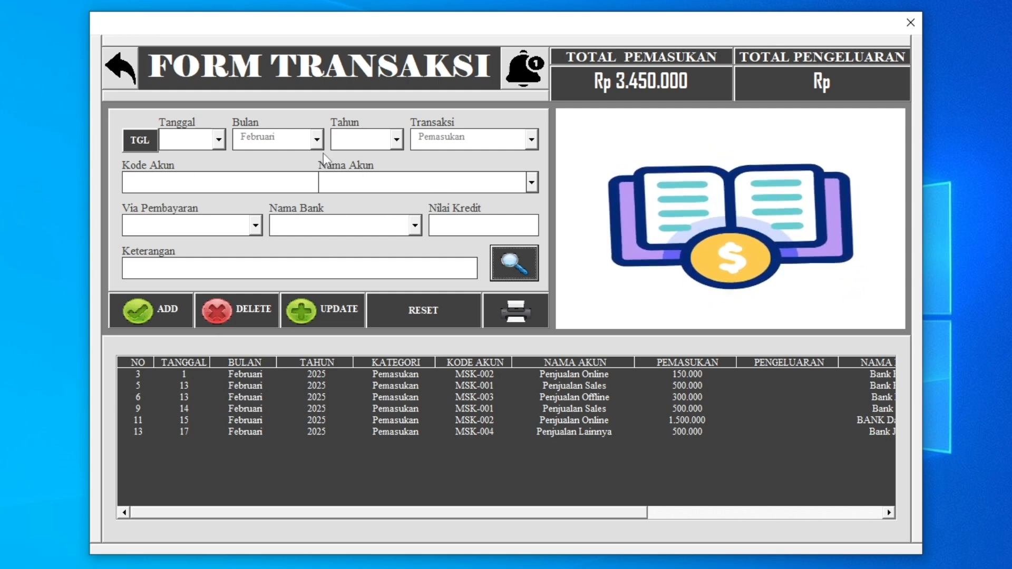
# Switch the Februari filter to Pengeluaran and view the resulting report in print preview.
pyautogui.click(531, 139)
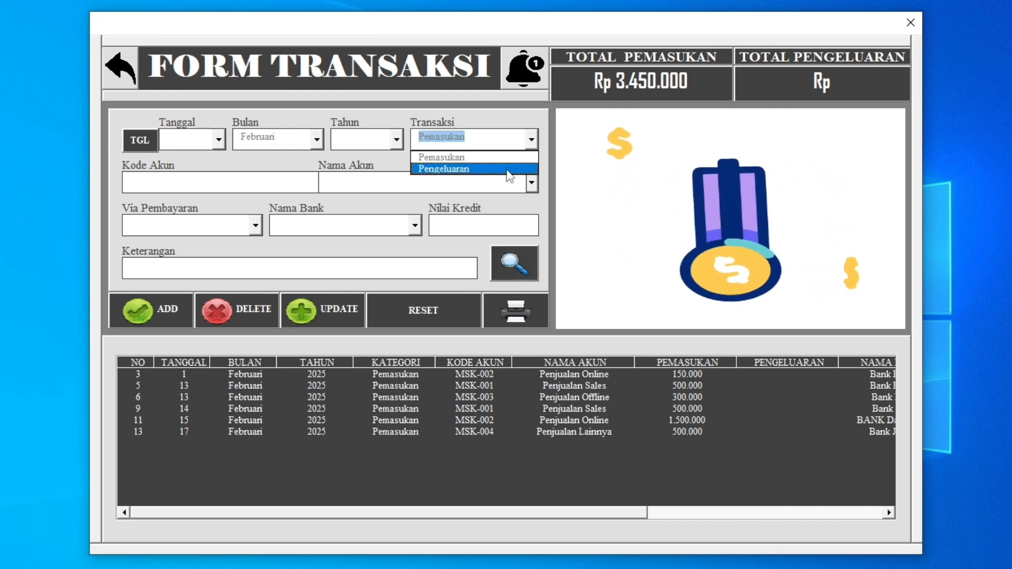
pyautogui.click(506, 168)
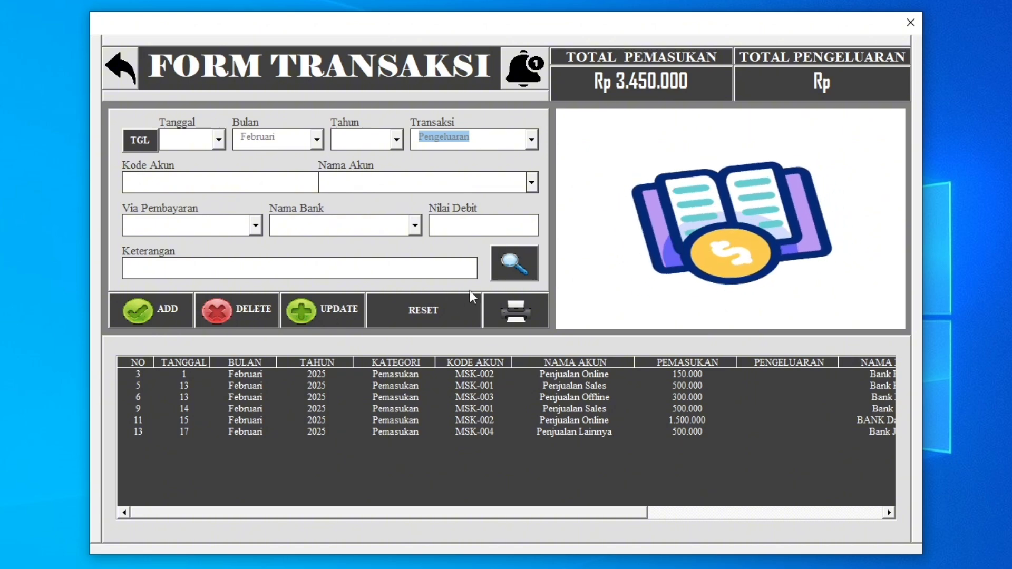
pyautogui.click(522, 267)
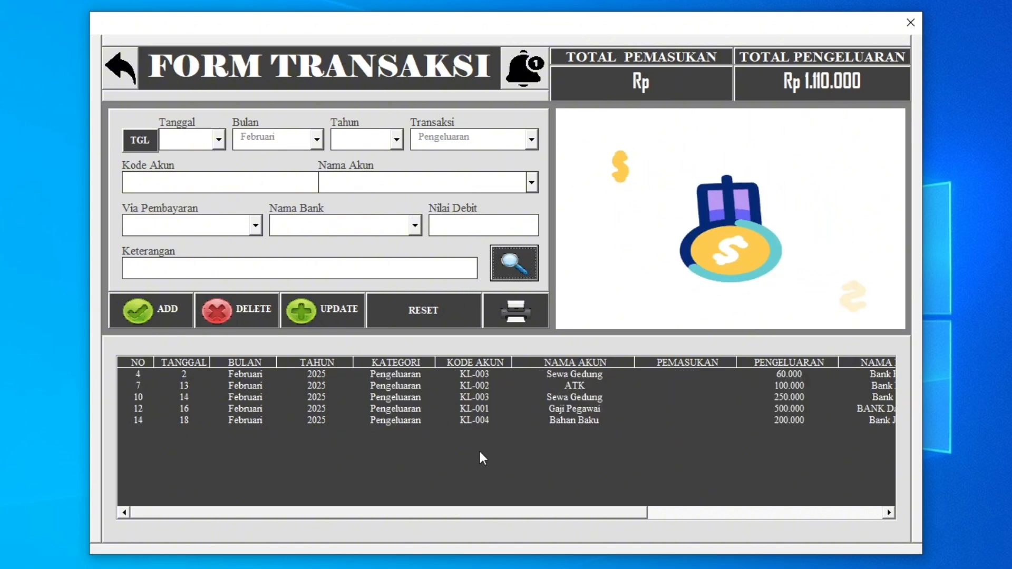
pyautogui.click(530, 310)
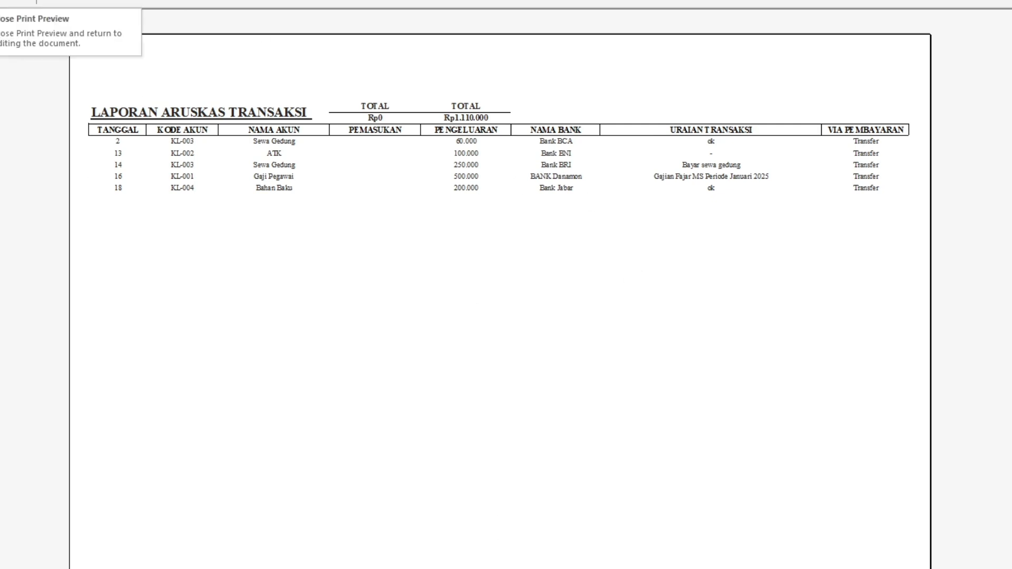
pyautogui.click(16, 1)
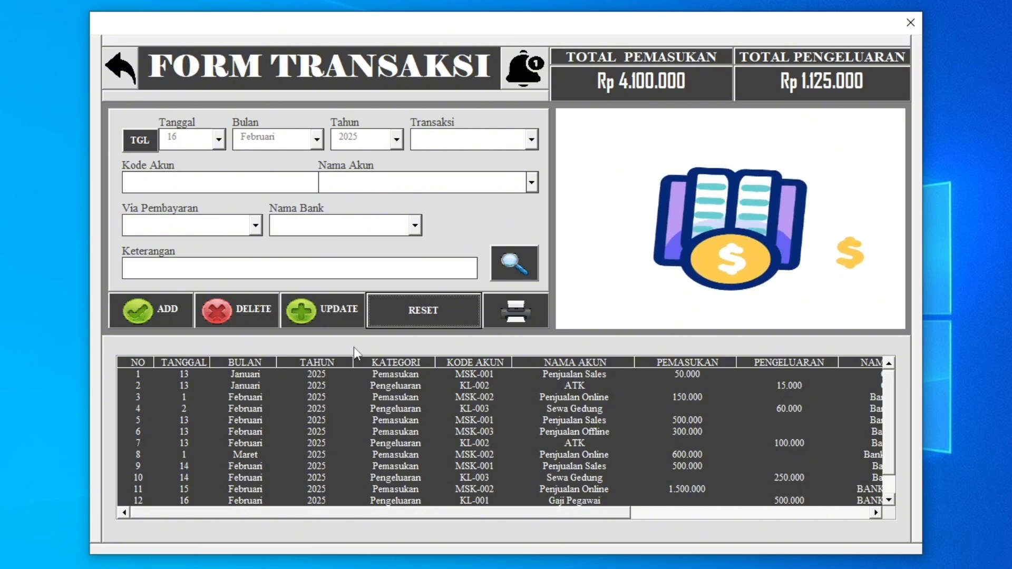
# Go back to the main menu and check the Bank Jabar entry in the bank balance list.
pyautogui.click(663, 420)
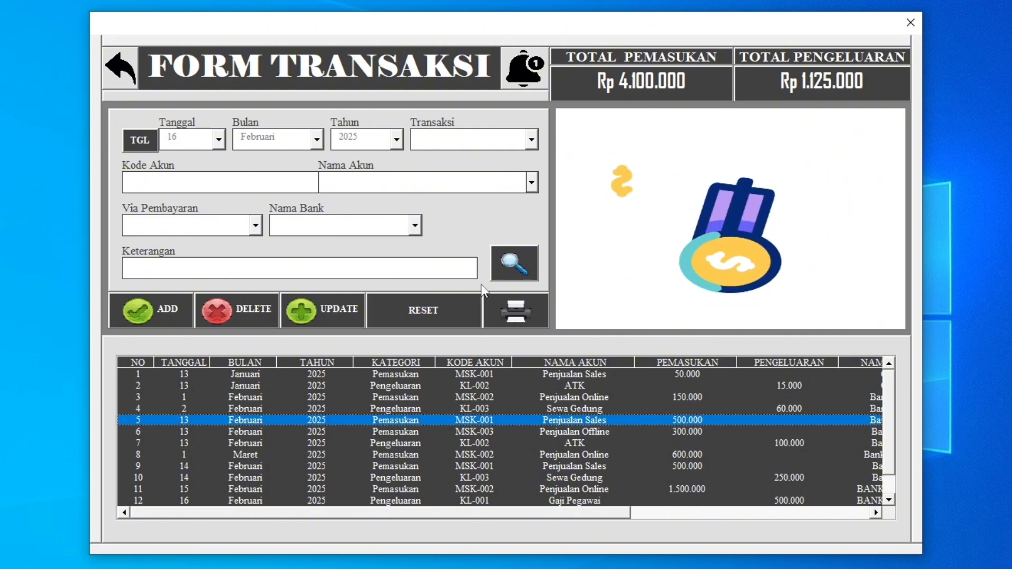
pyautogui.click(132, 82)
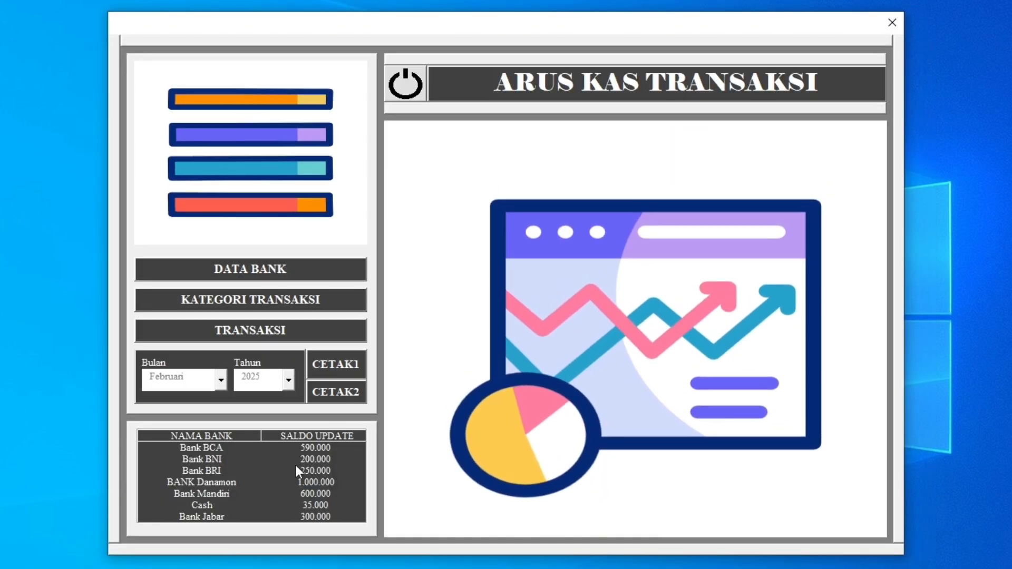
pyautogui.click(328, 520)
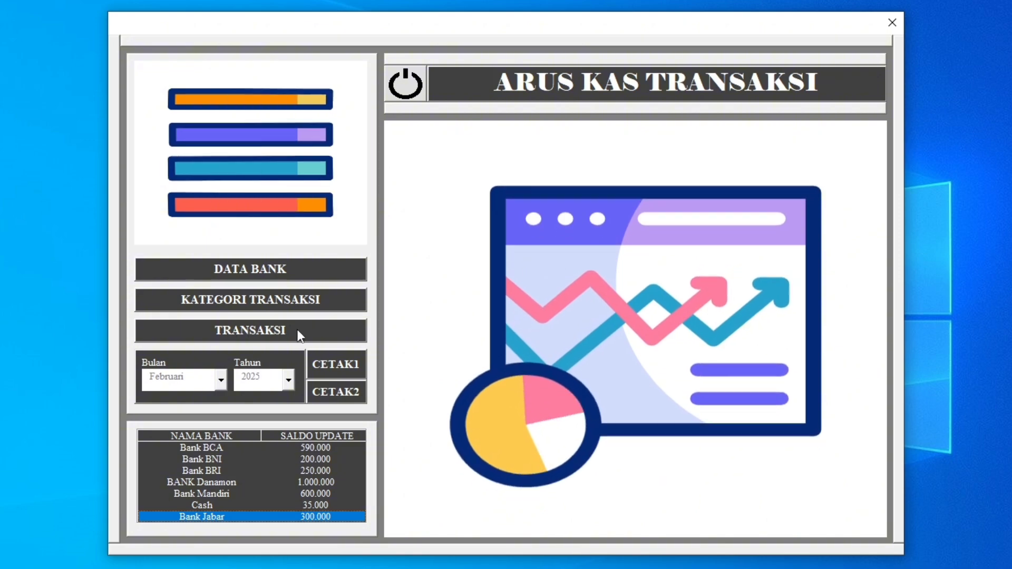
# Open the transaction form and choose Pemasukan with account MSK-001 Penjualan Sales for a new entry.
pyautogui.click(292, 331)
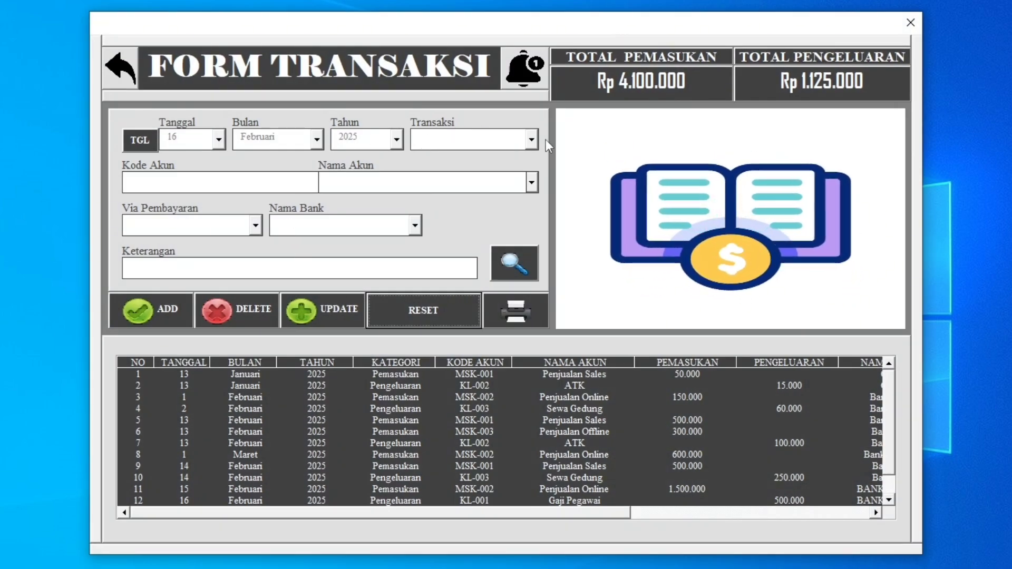
pyautogui.click(532, 140)
pyautogui.click(464, 153)
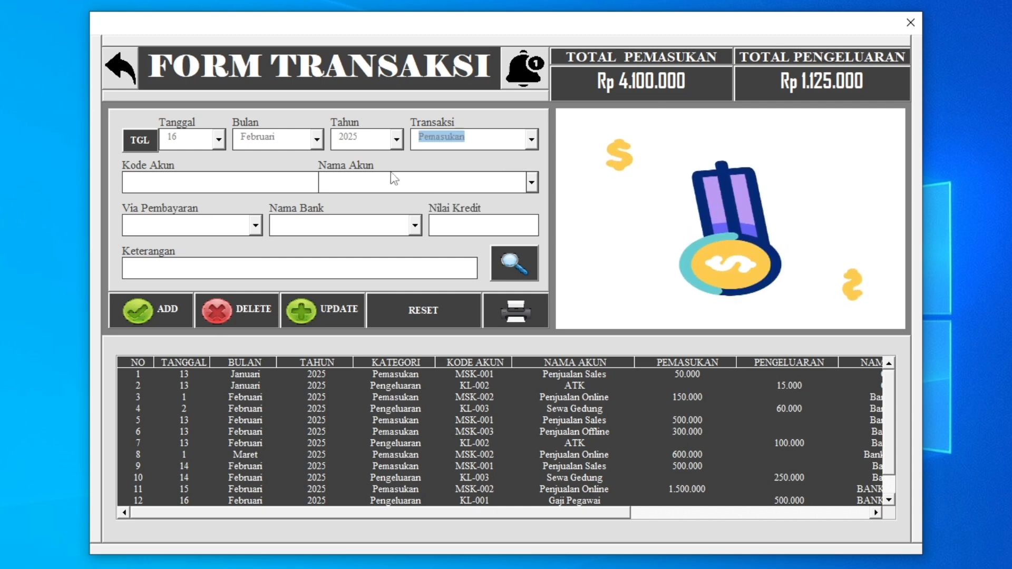
pyautogui.click(532, 182)
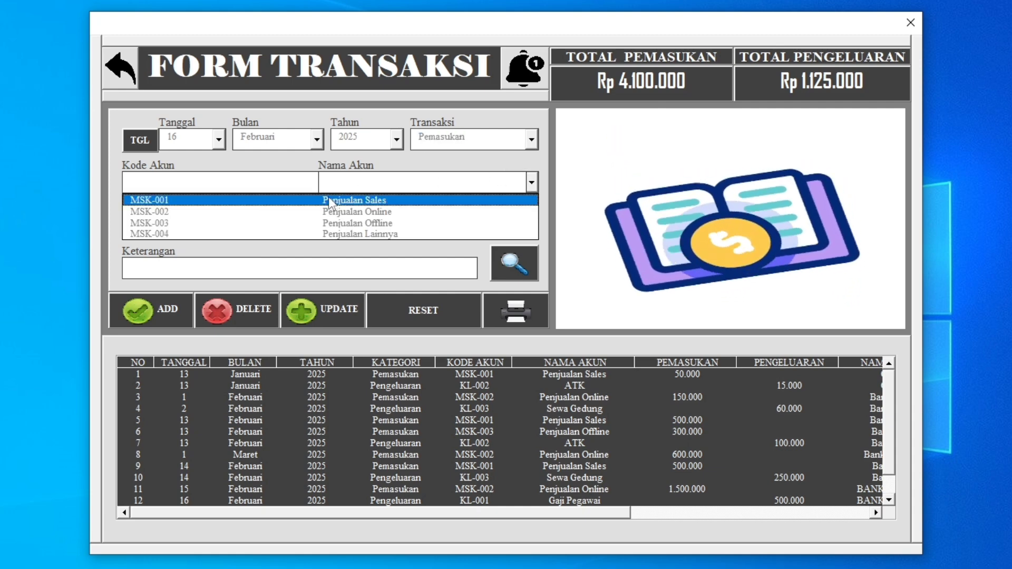
pyautogui.click(353, 202)
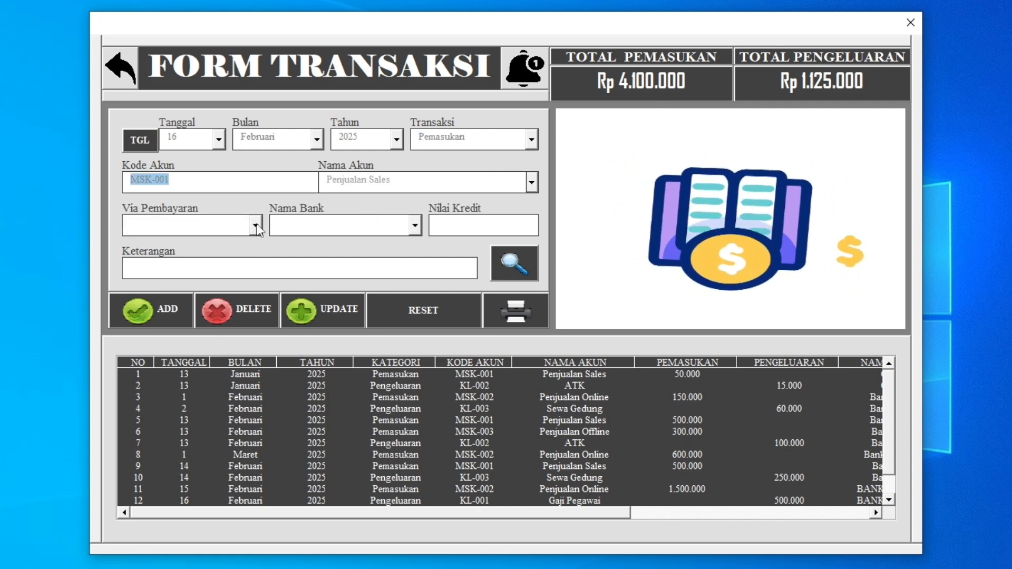
# Try Tunai and Transfer as the payment method, viewing the Nama Bank options offered for each.
pyautogui.click(255, 227)
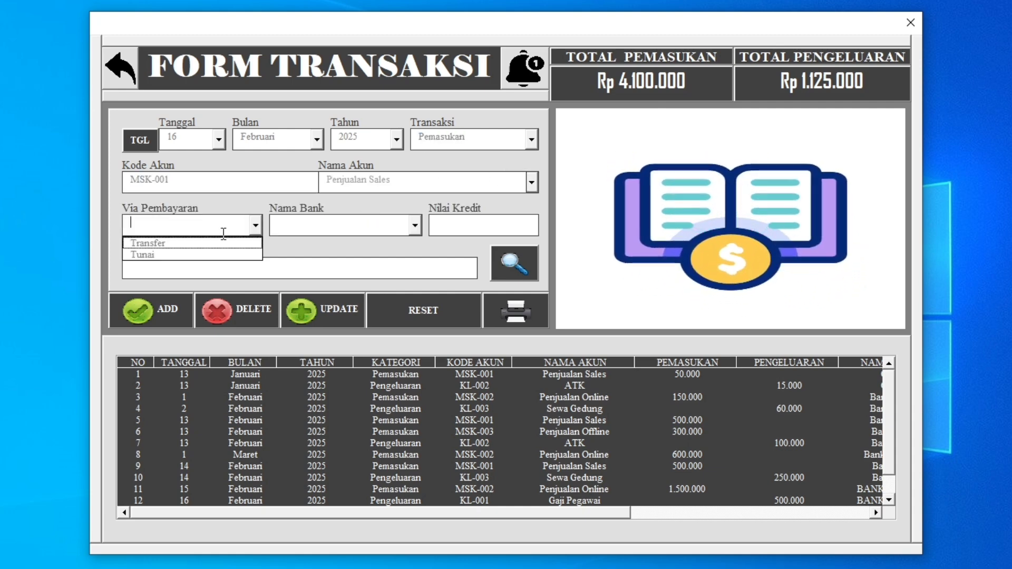
pyautogui.click(157, 255)
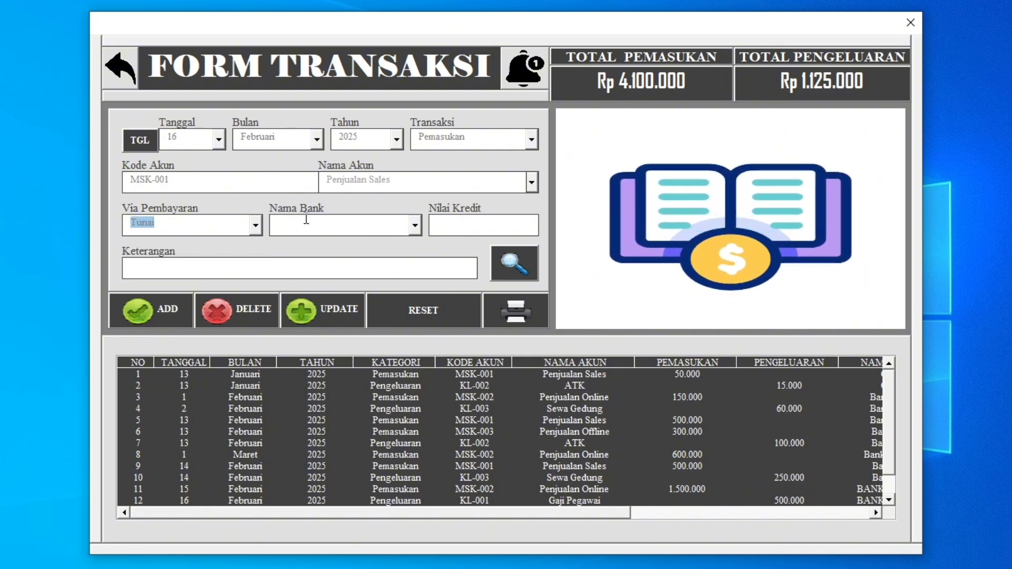
pyautogui.click(416, 231)
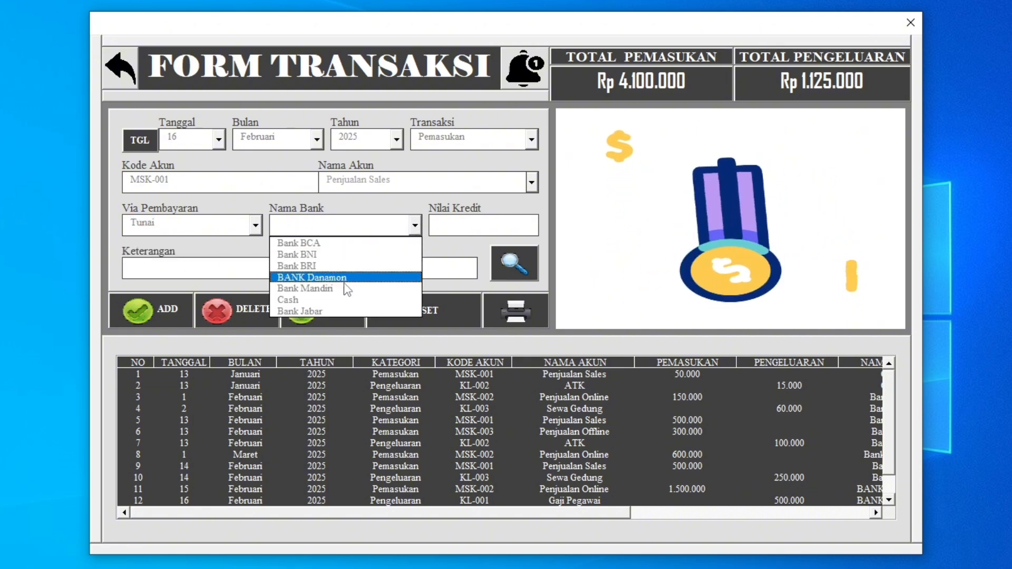
pyautogui.click(256, 227)
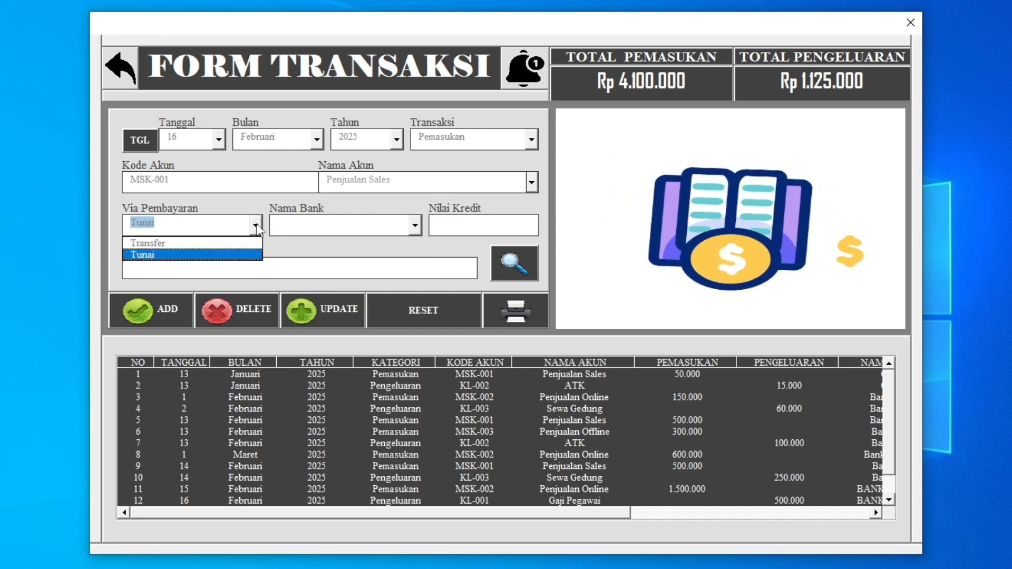
pyautogui.click(193, 245)
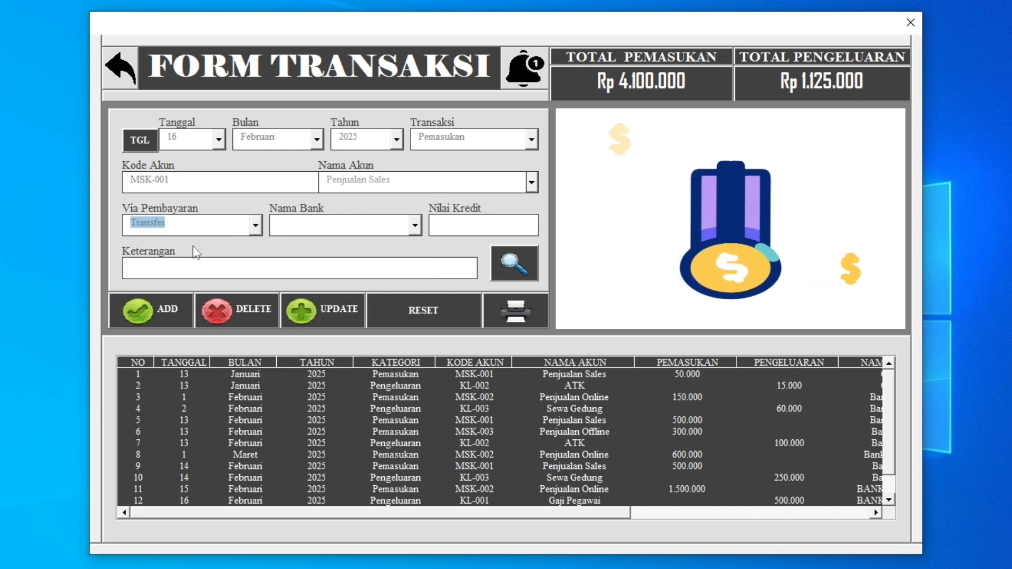
pyautogui.click(415, 227)
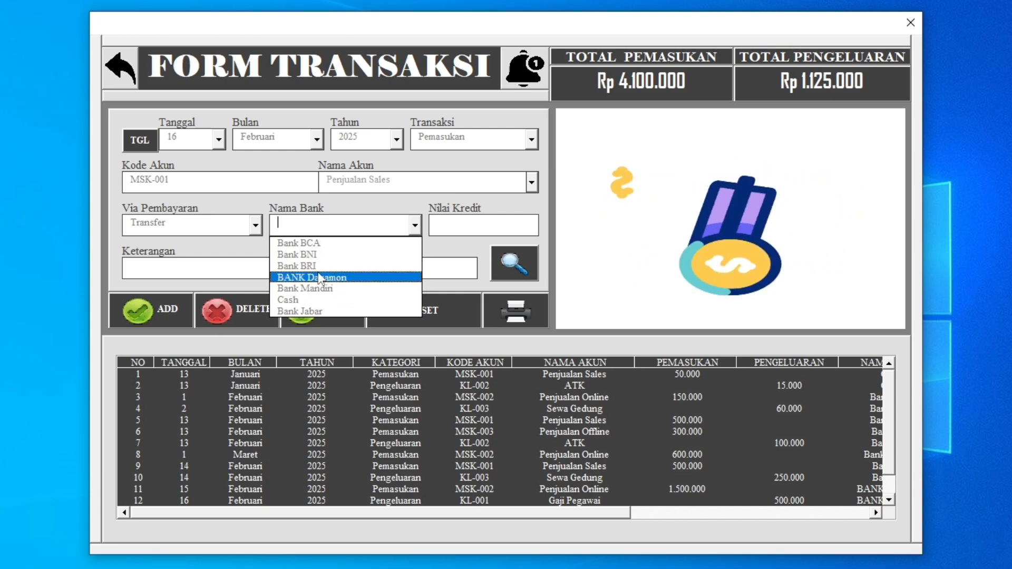
pyautogui.click(263, 197)
# Set the payment method to Tunai and the bank name to Cash.
pyautogui.click(255, 226)
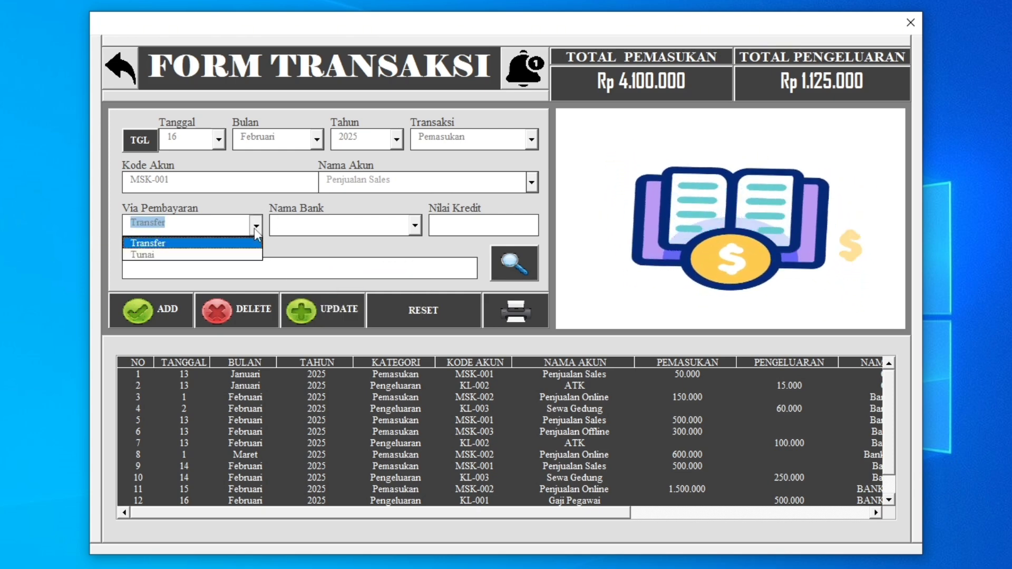
pyautogui.click(234, 256)
pyautogui.click(416, 227)
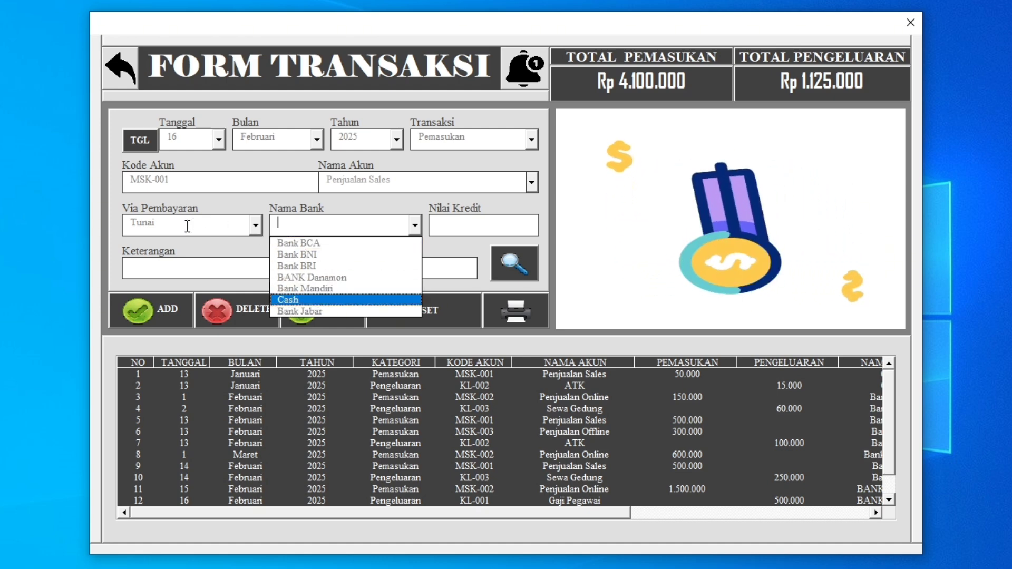
pyautogui.click(289, 299)
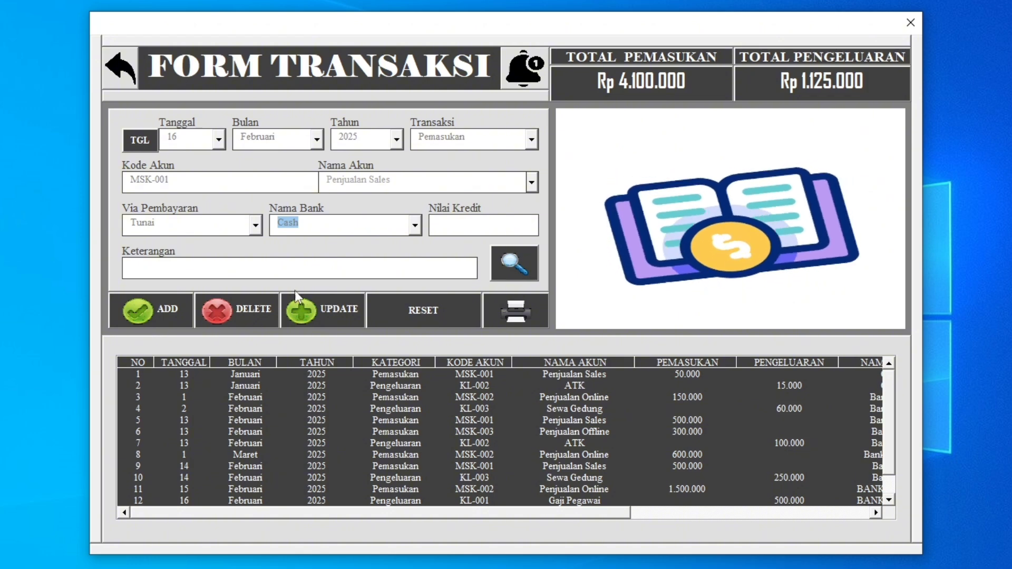
pyautogui.click(341, 222)
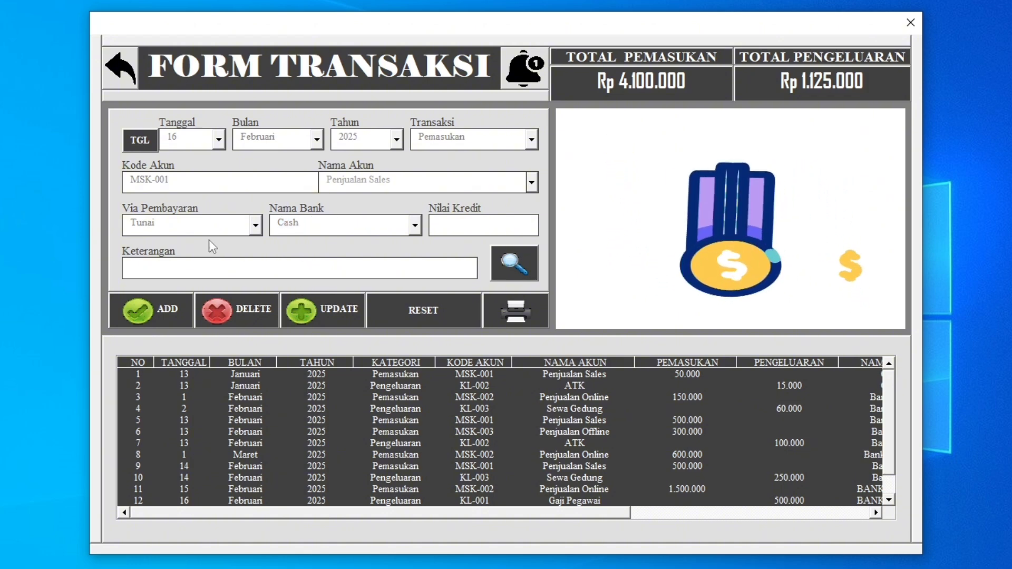
# Enter a Nilai Kredit of 150000 and the description "ok", and save the new transaction.
pyautogui.click(451, 230)
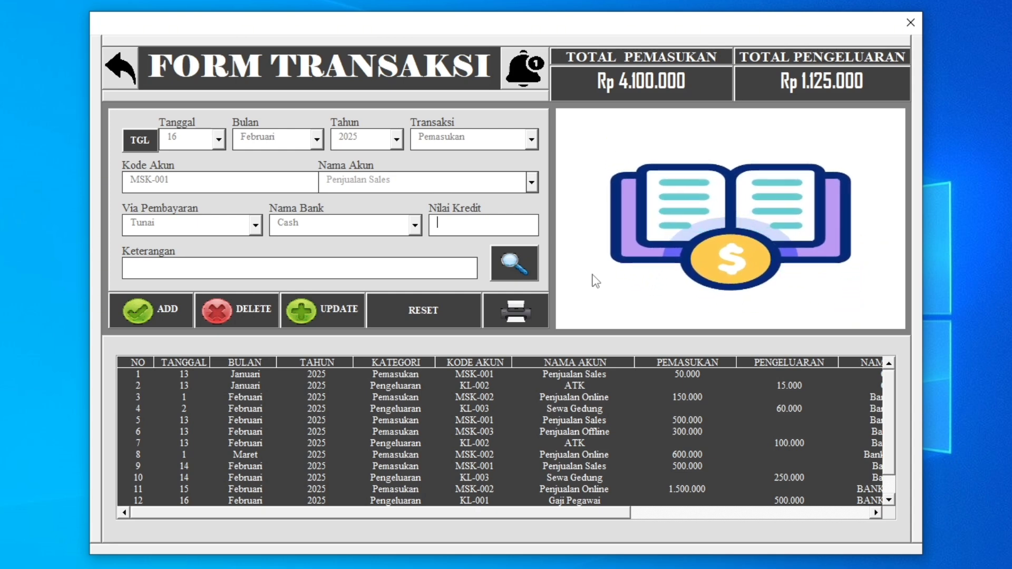
pyautogui.write('150000')
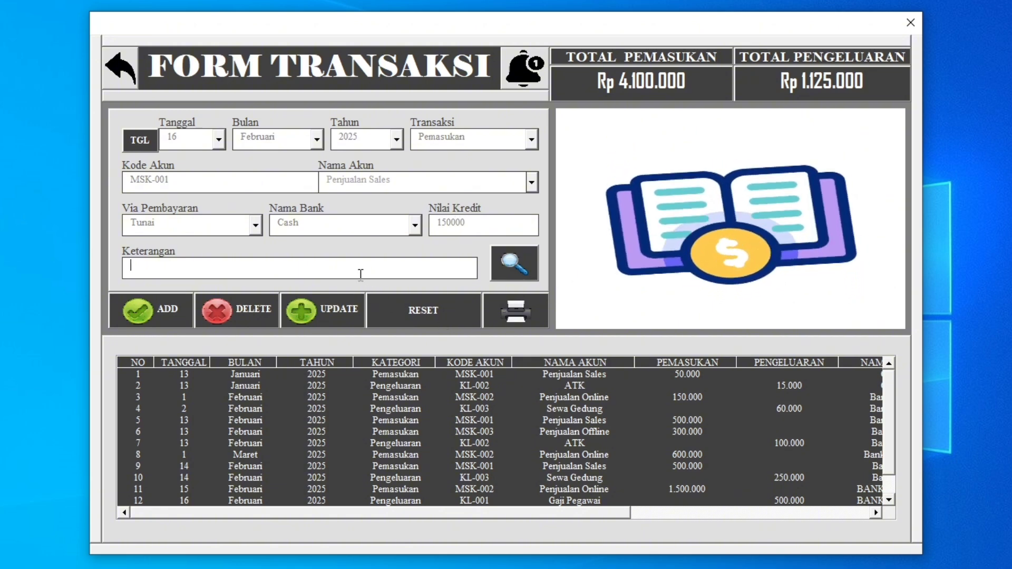
pyautogui.write('ok')
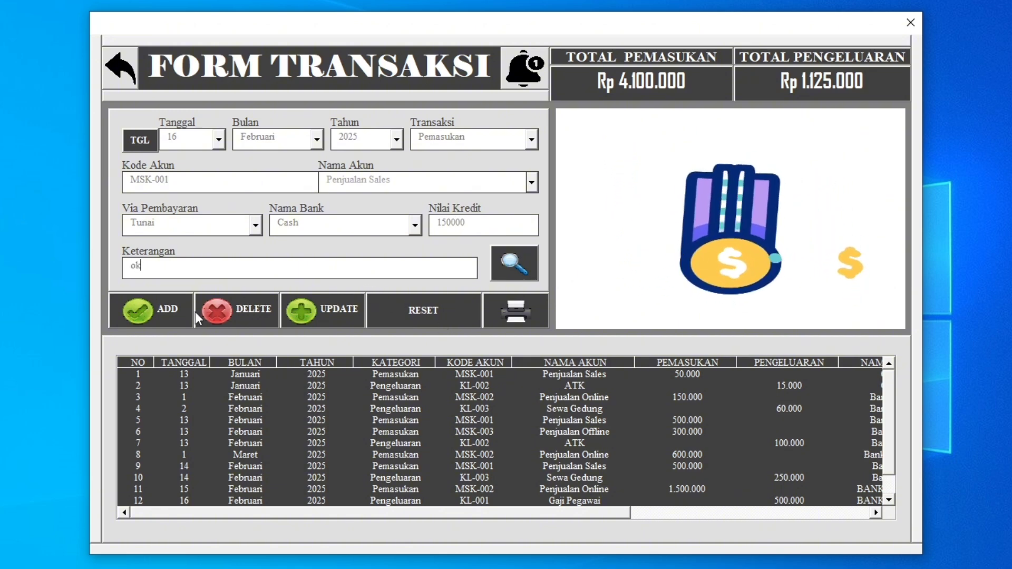
pyautogui.click(154, 305)
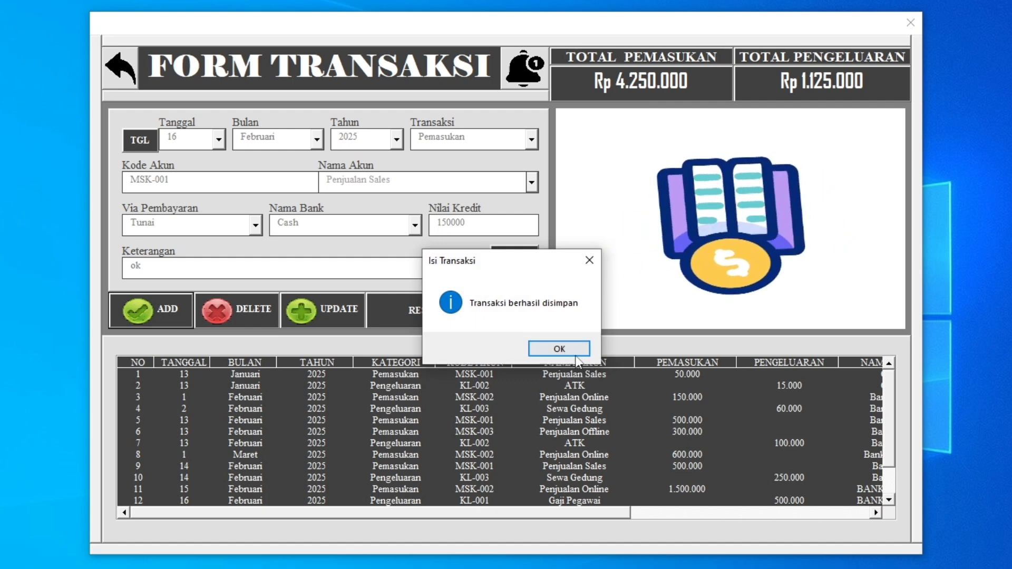
pyautogui.click(544, 348)
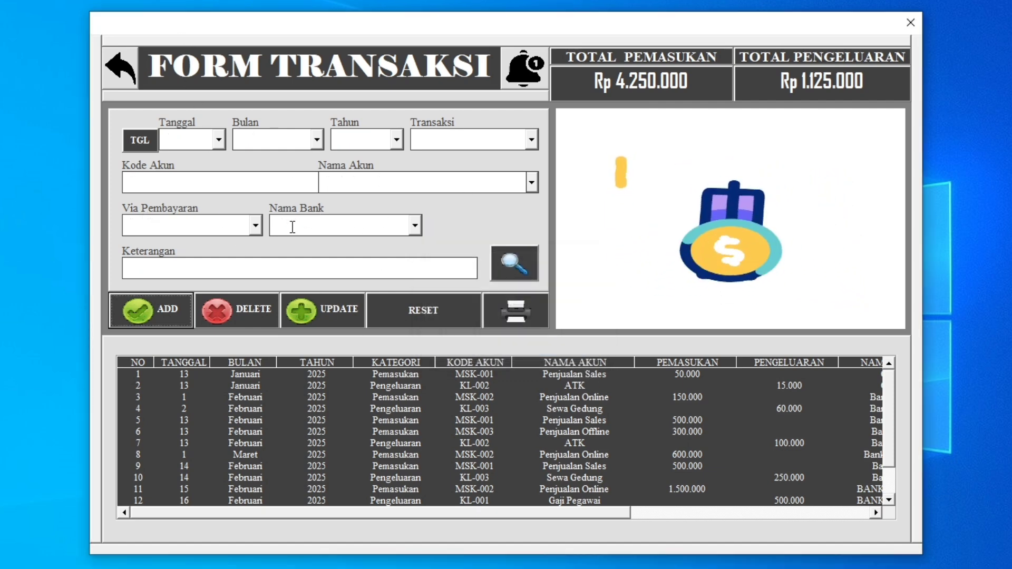
# In the blank form, compare the bank options again with the payment method set to Transfer and to Tunai.
pyautogui.click(255, 231)
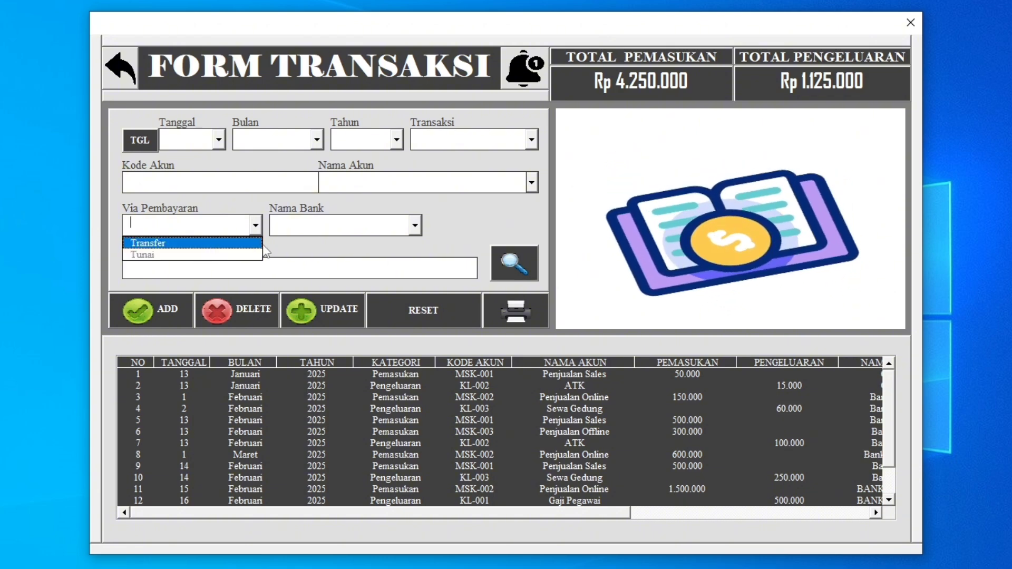
pyautogui.click(226, 244)
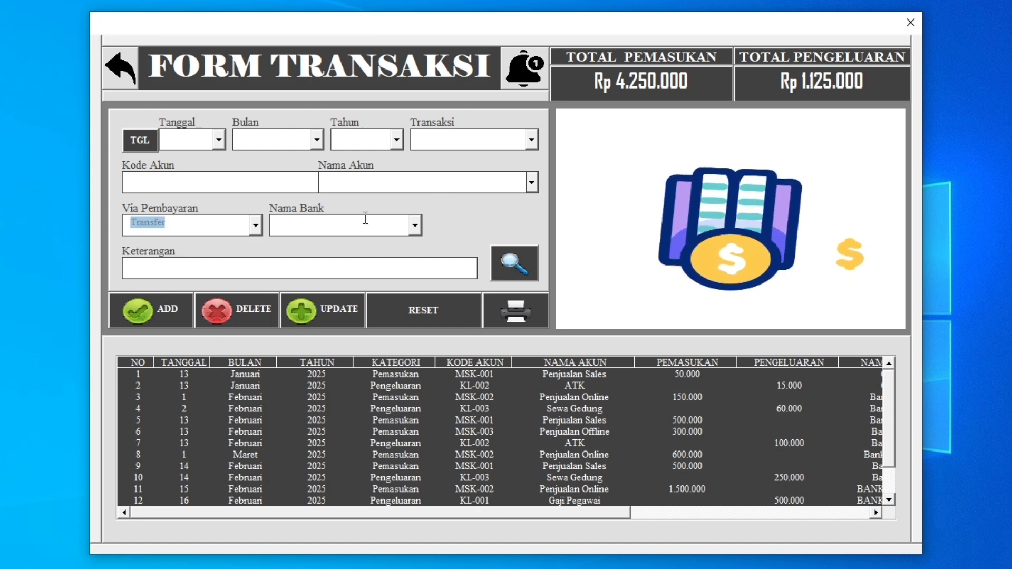
pyautogui.click(415, 231)
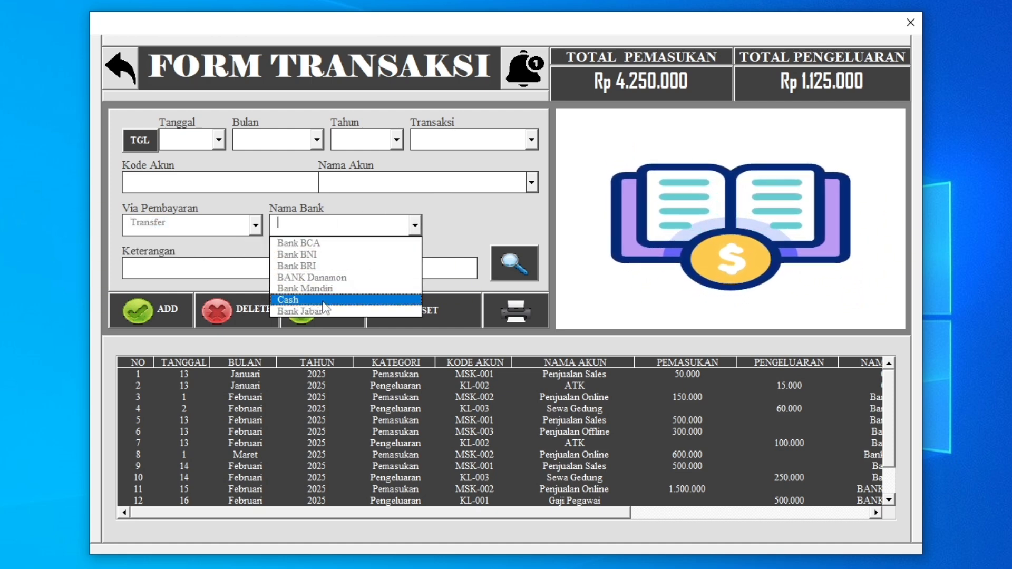
pyautogui.click(256, 226)
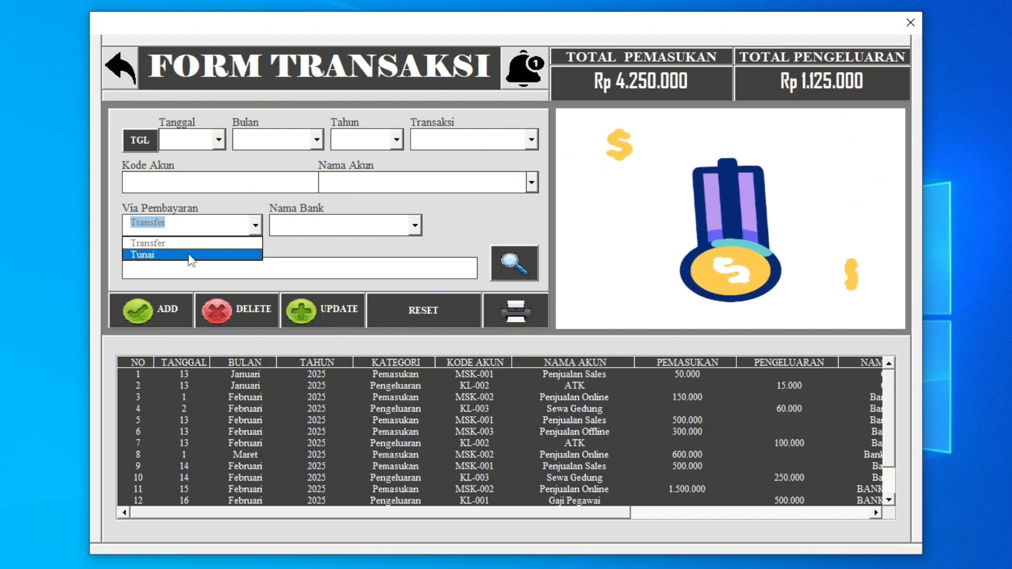
pyautogui.click(200, 256)
pyautogui.click(414, 232)
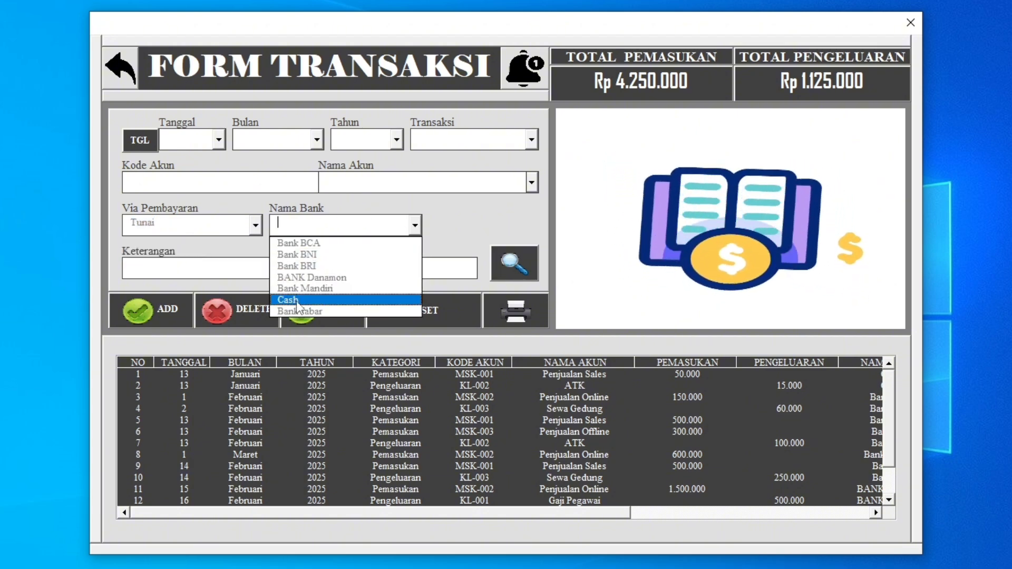
pyautogui.click(254, 207)
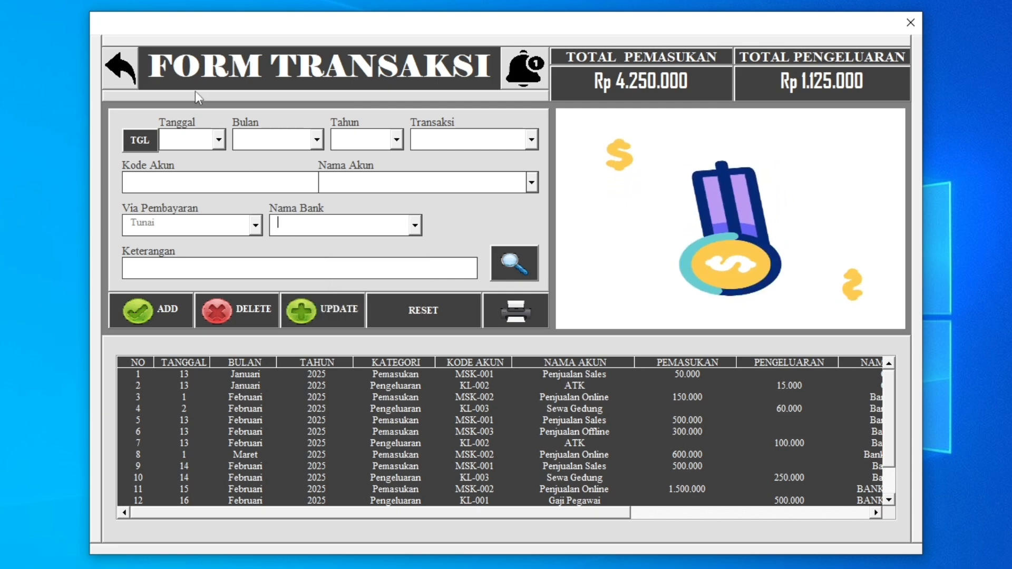
# Return to the main menu and check the Cash entry in the bank balance list.
pyautogui.click(125, 68)
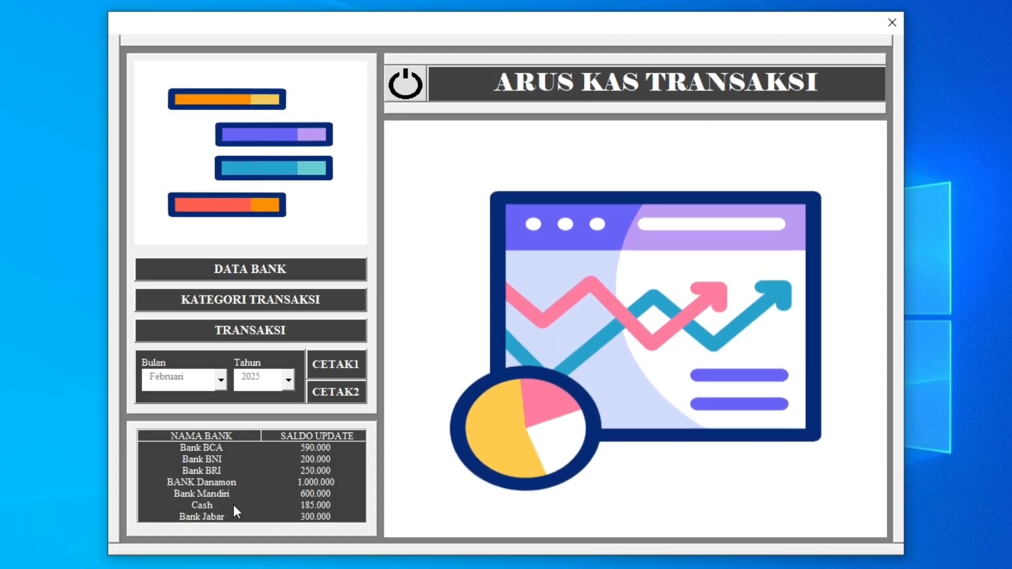
pyautogui.click(320, 505)
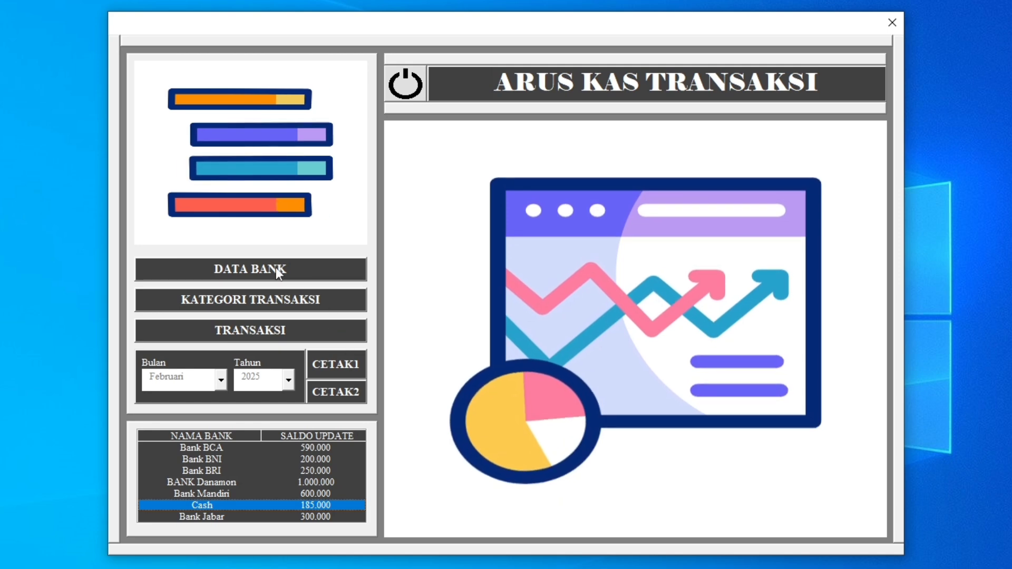
# Open the bank data, examine the Februari 2025 figures for Bank Jabar and Cash, and output the bank report.
pyautogui.click(252, 267)
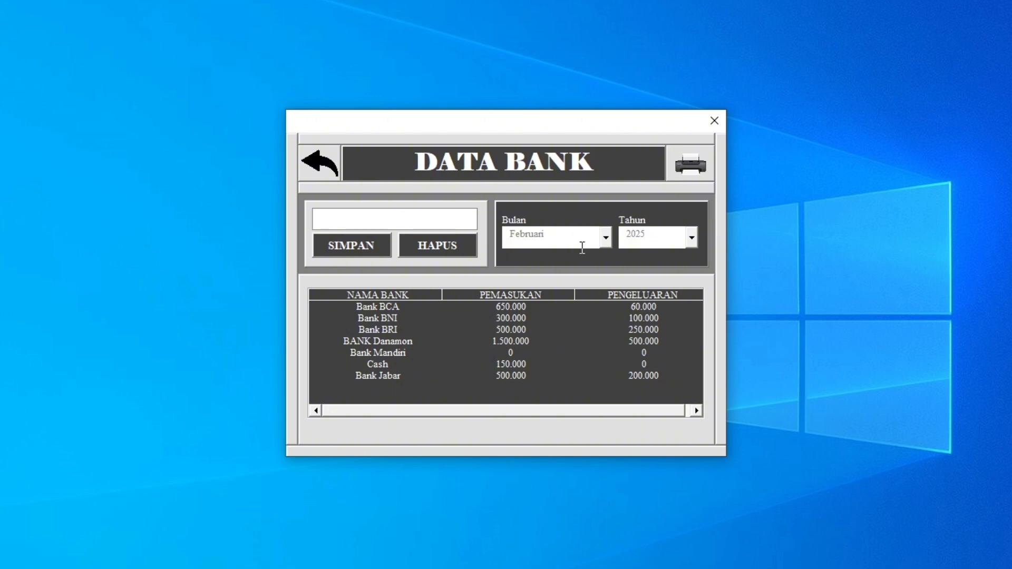
pyautogui.click(527, 376)
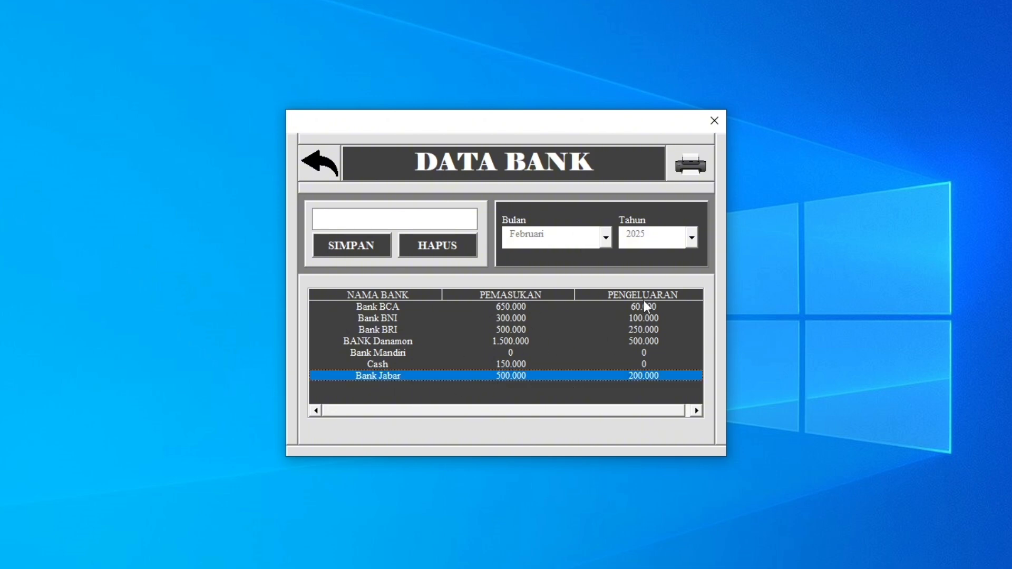
pyautogui.click(390, 365)
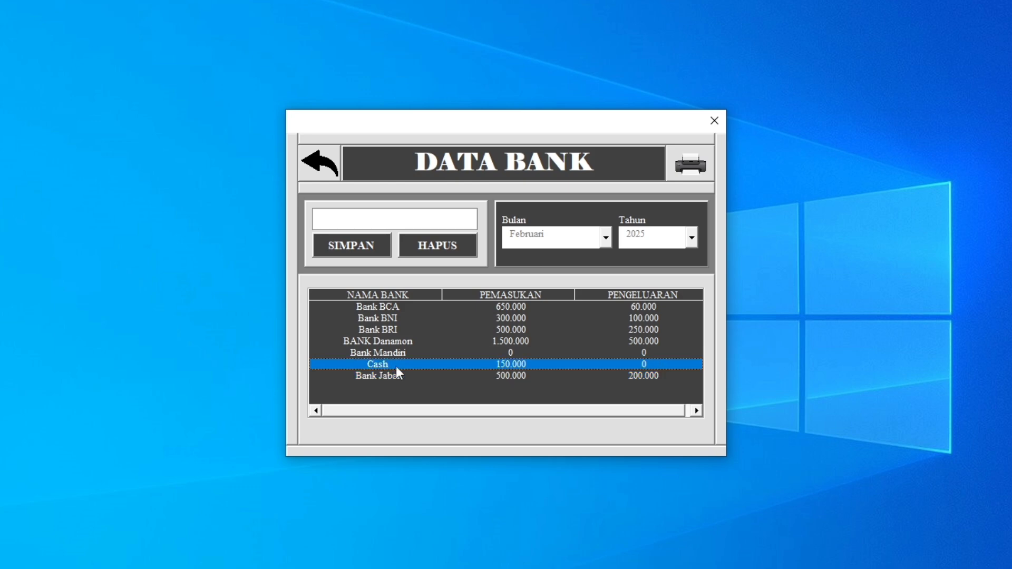
pyautogui.click(406, 353)
pyautogui.click(704, 164)
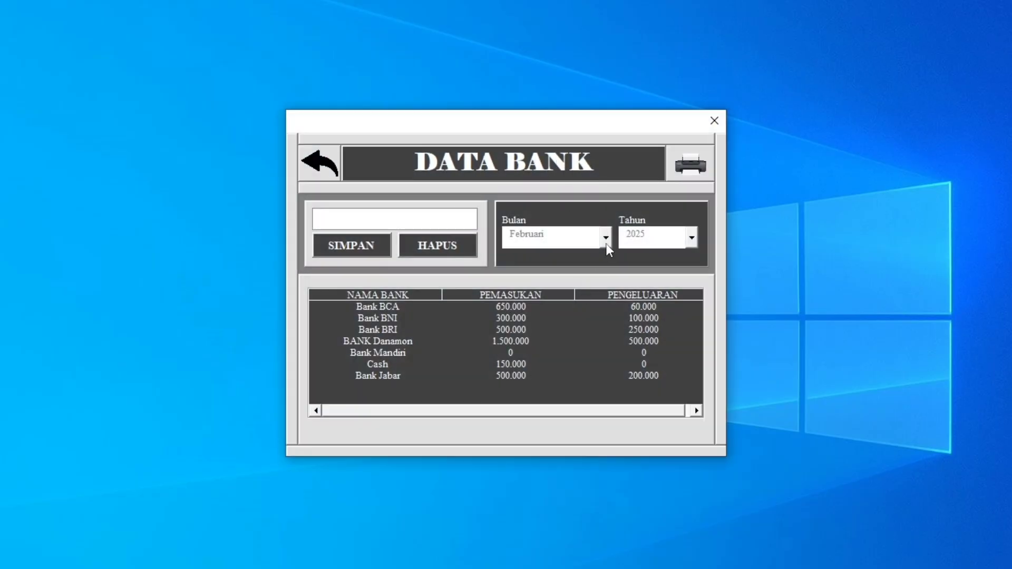
# Switch the bank data to Januari to check the Cash figures, set the month back to Februari and return to the main menu.
pyautogui.click(606, 237)
pyautogui.click(605, 253)
pyautogui.click(580, 255)
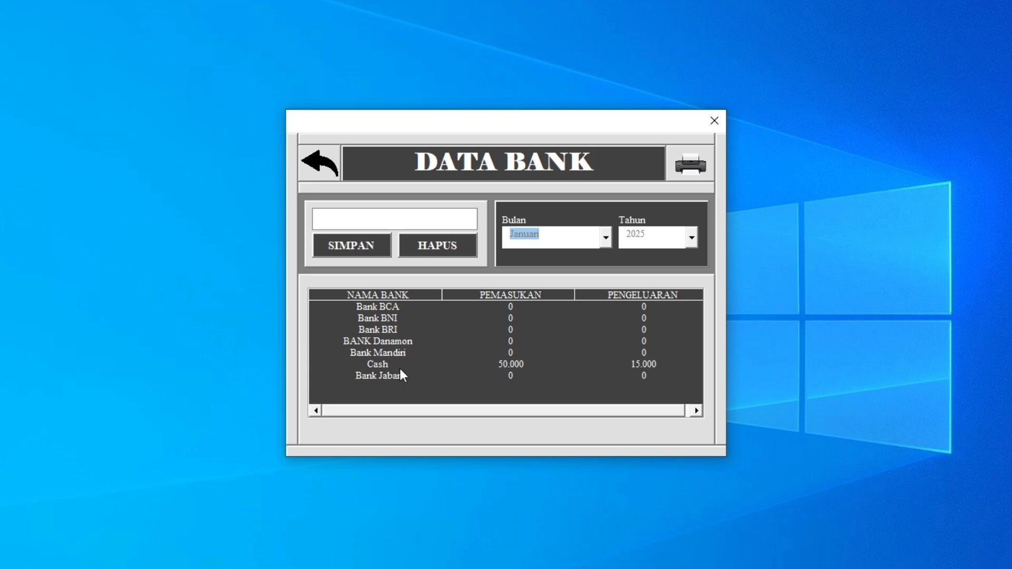
pyautogui.click(513, 367)
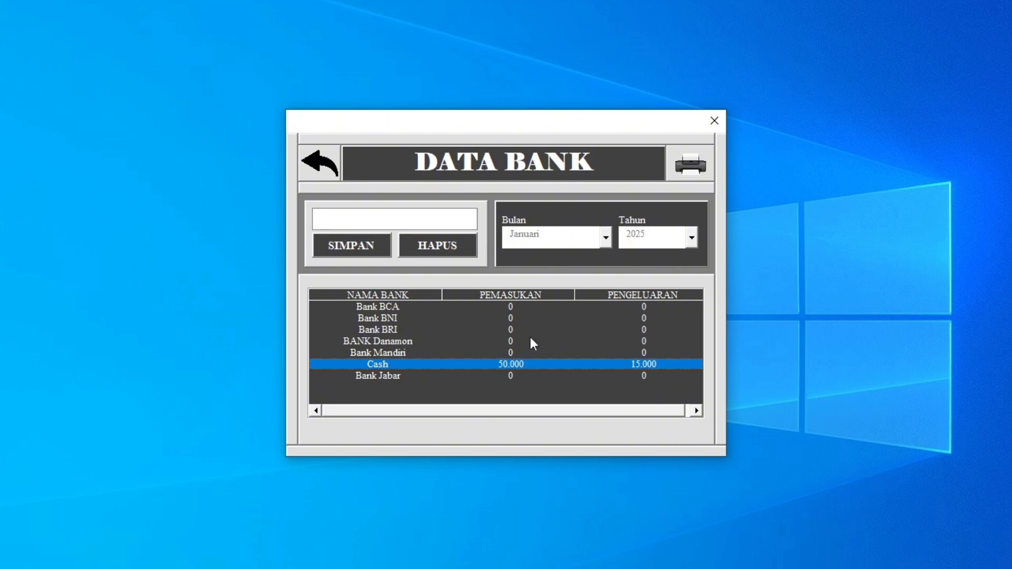
pyautogui.click(607, 238)
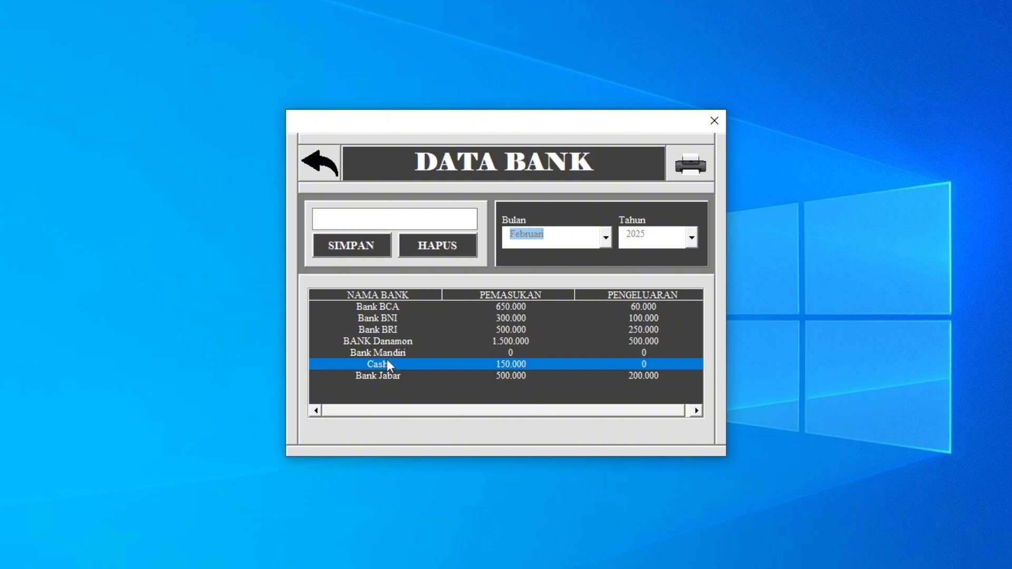
pyautogui.click(332, 173)
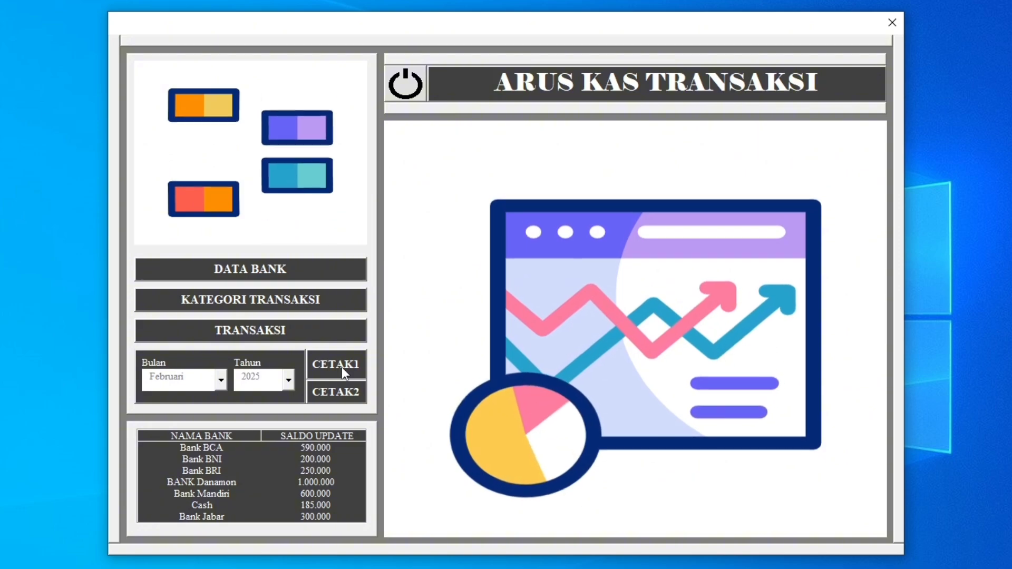
# Preview the summary report of incoming and outgoing transactions for Februari 2025, and output the same report for Januari.
pyautogui.click(340, 364)
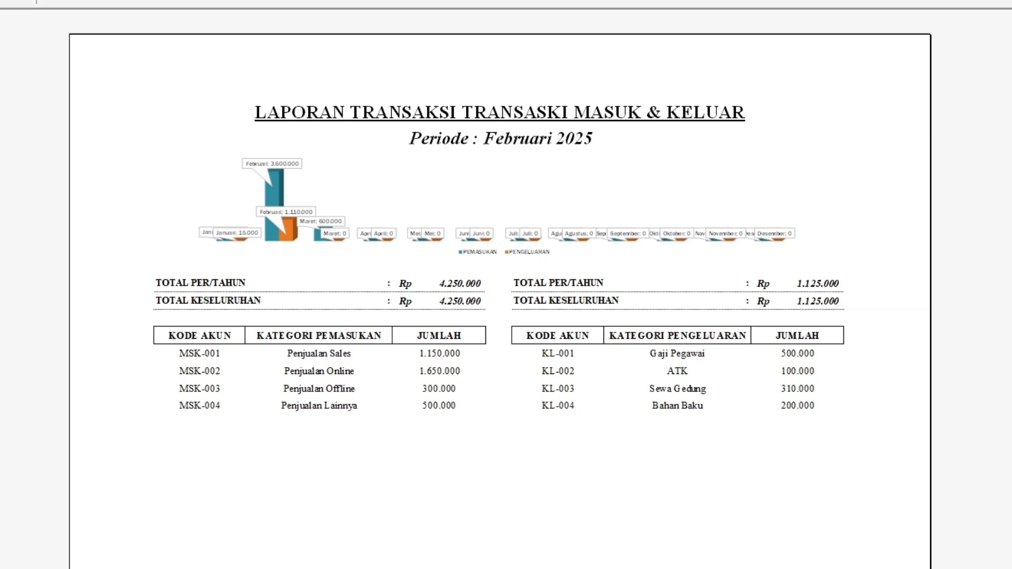
pyautogui.click(17, 1)
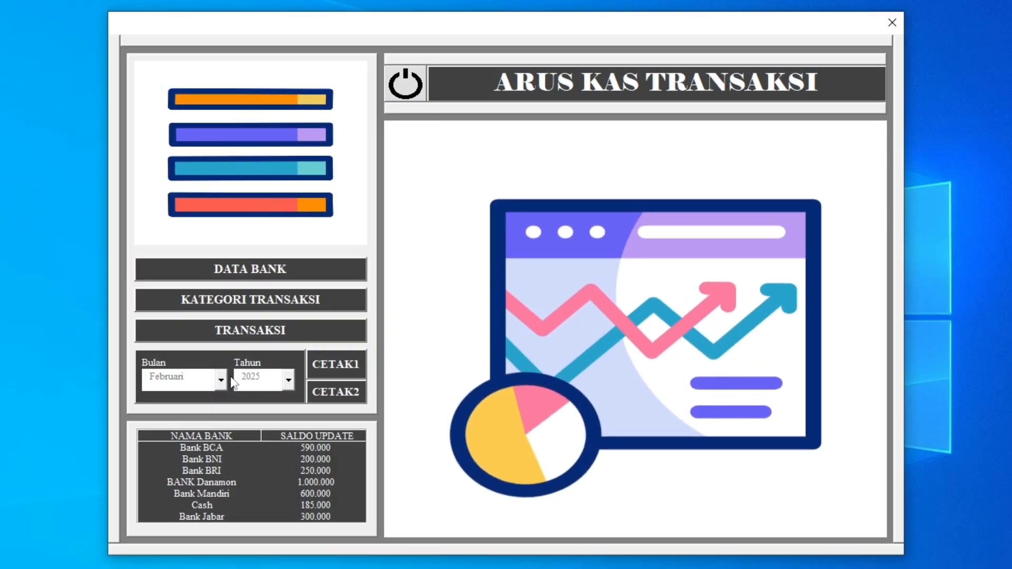
pyautogui.click(221, 379)
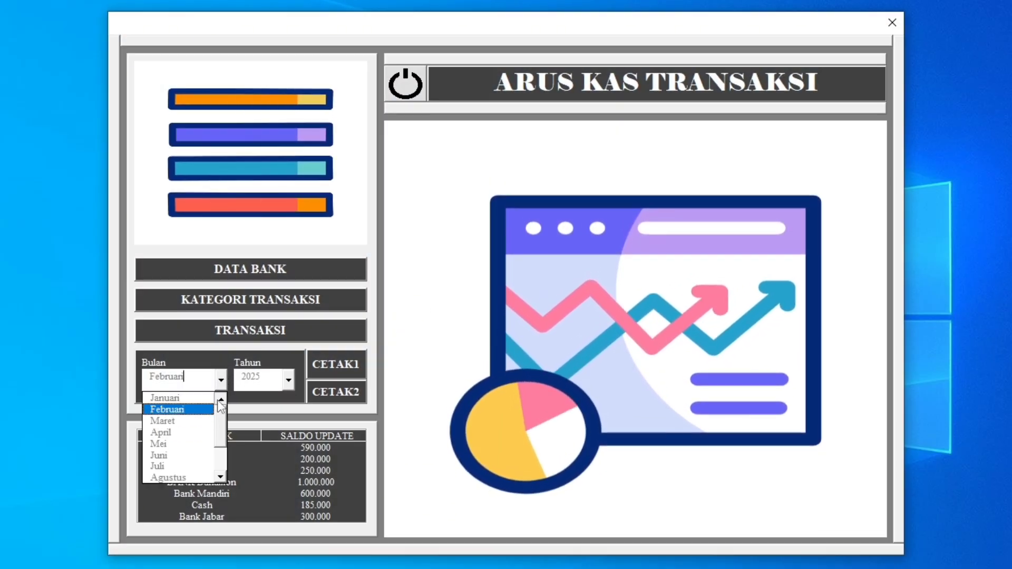
pyautogui.click(201, 401)
pyautogui.click(350, 367)
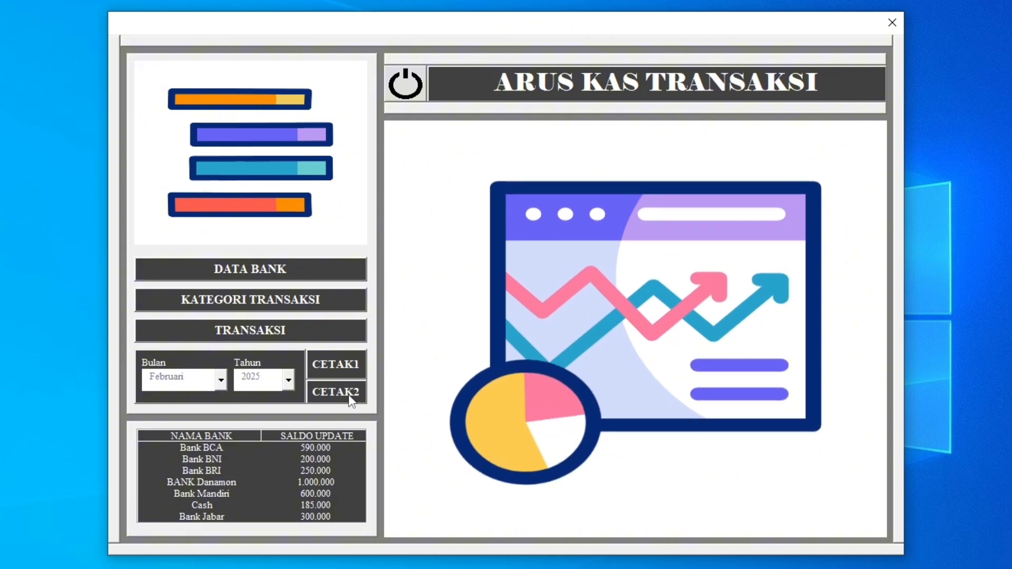
# Output the daily income and expense report for Februari 2025 and examine its figures by date.
pyautogui.click(337, 391)
pyautogui.click(524, 230)
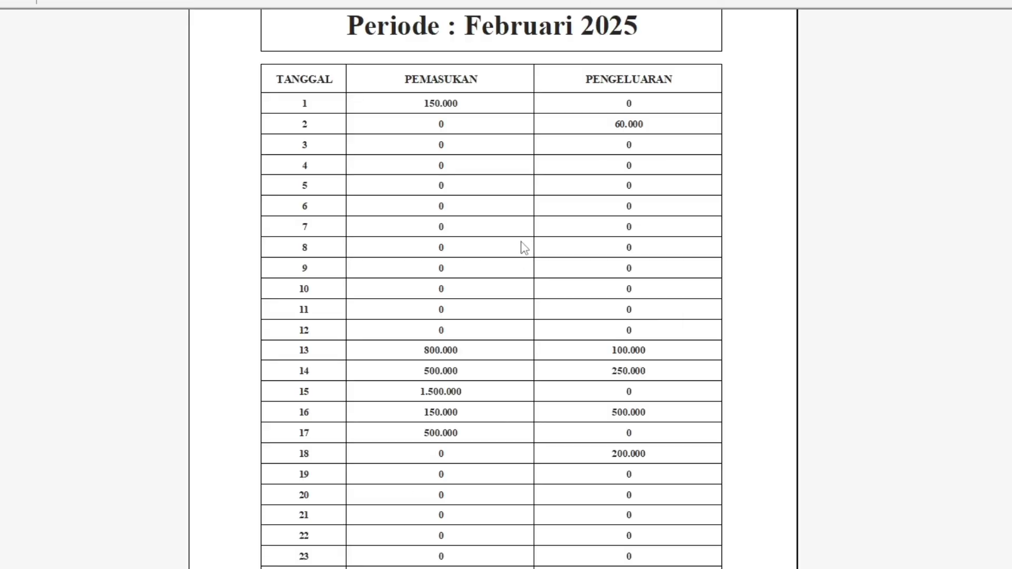
pyautogui.scroll(2, 535, 172)
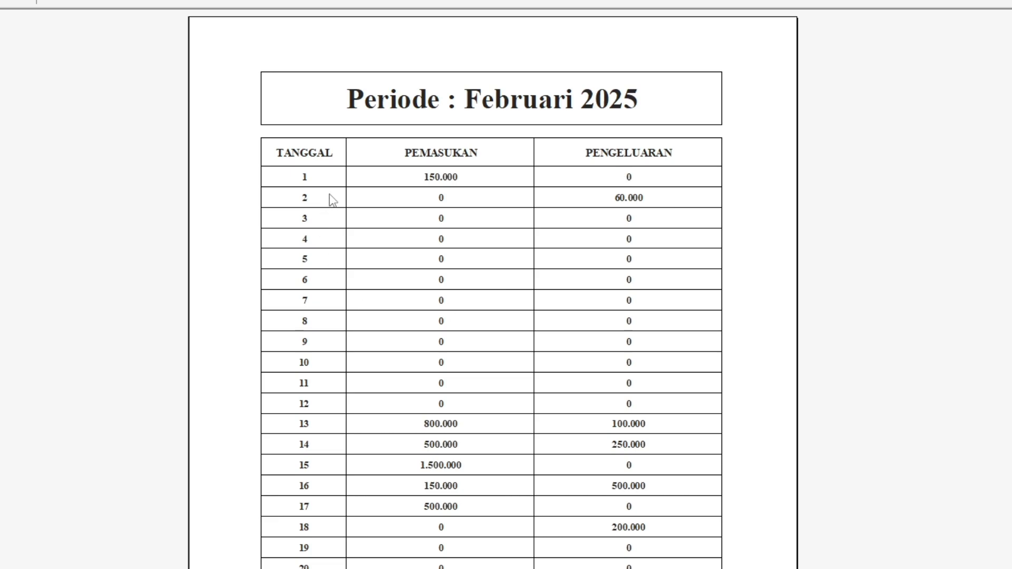
pyautogui.scroll(-9, 397, 414)
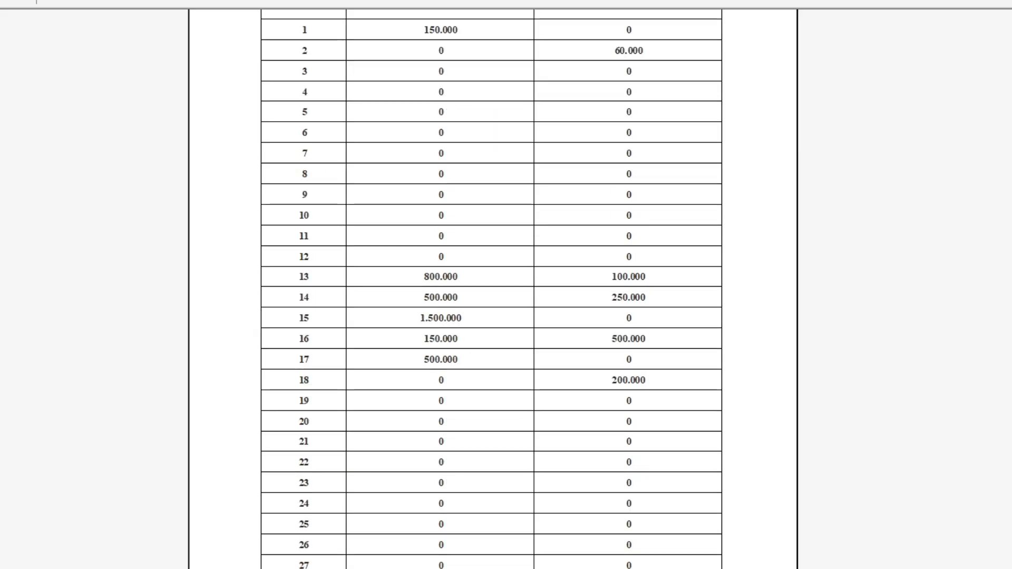
pyautogui.scroll(6, 409, 480)
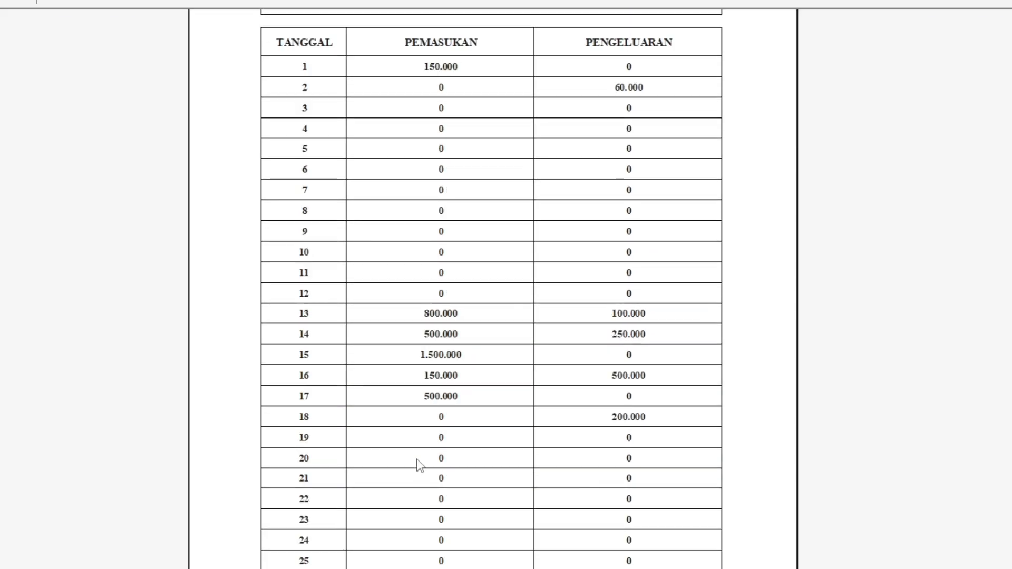